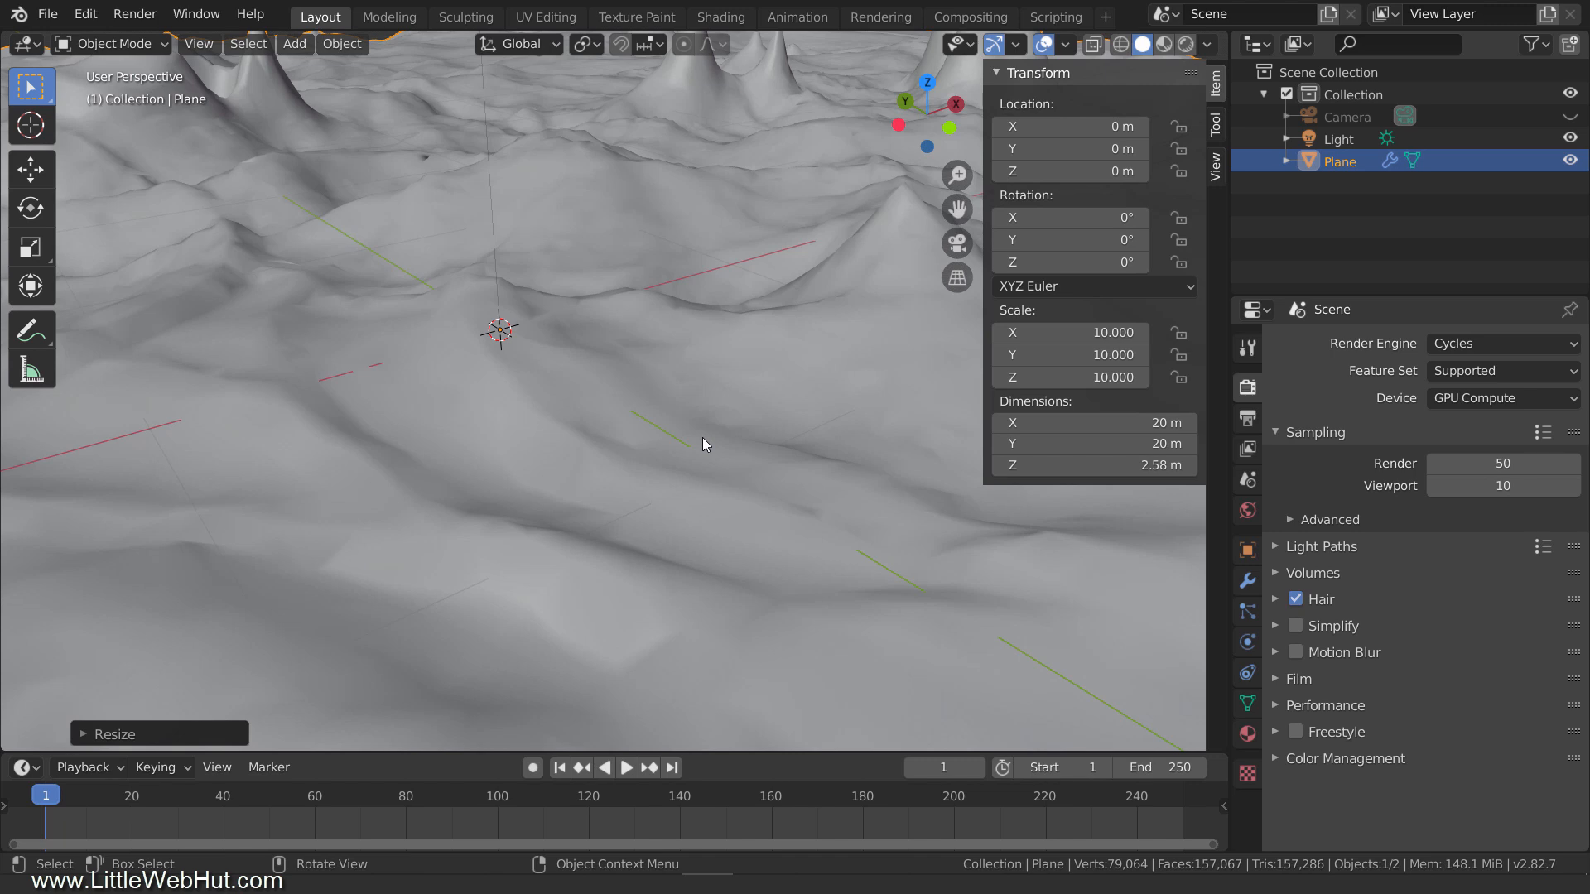
Hide the transform sidebar and apply the Decimate modifier on the terrain plane.
key("n")
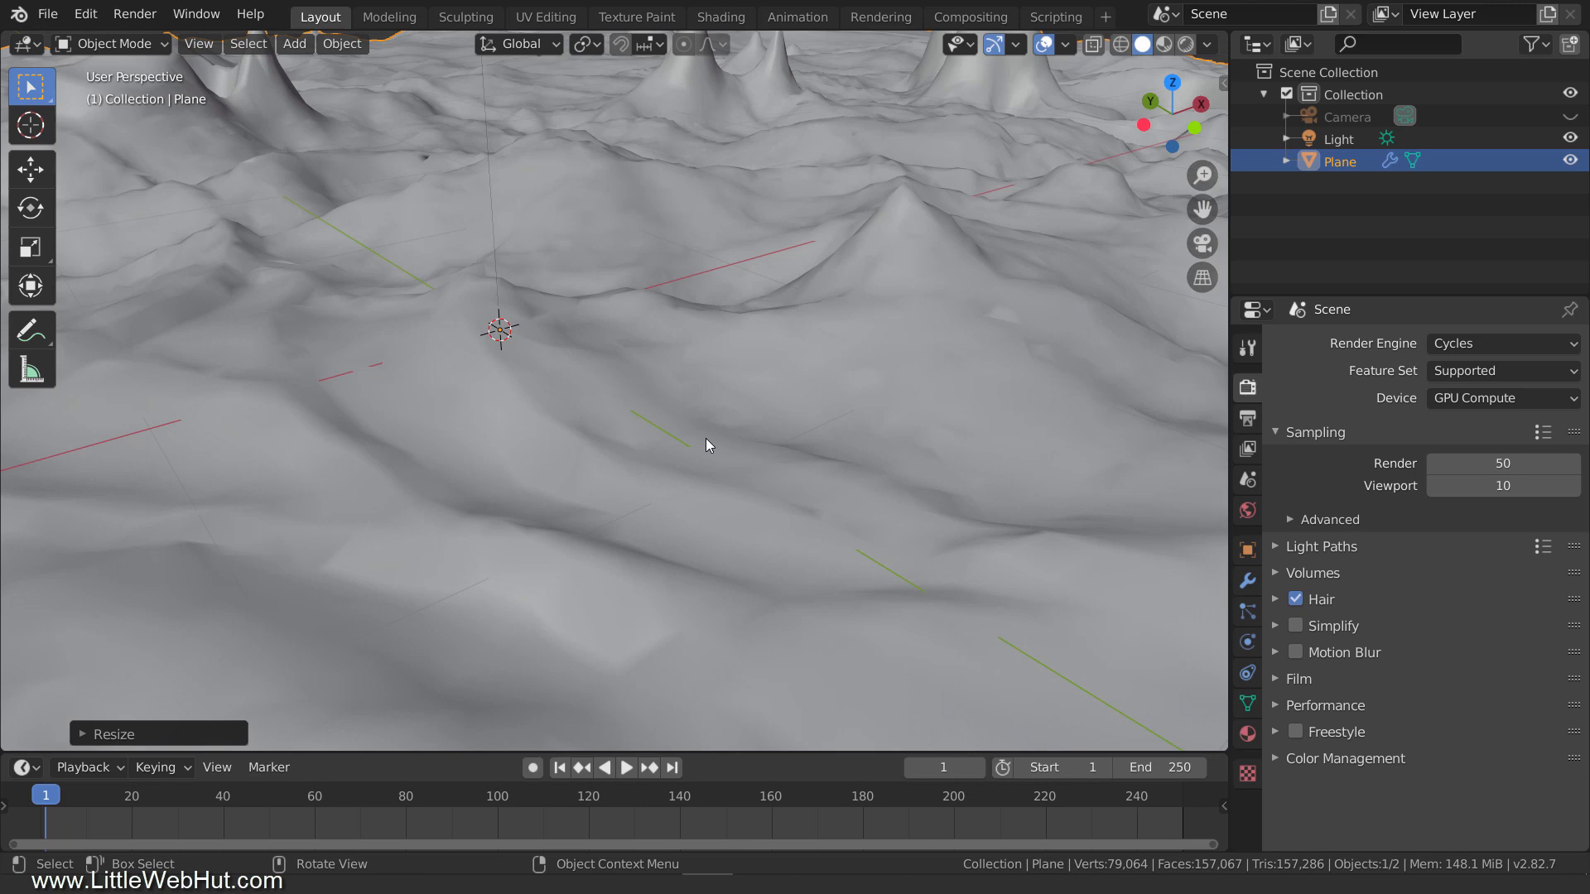
left_click(1247, 581)
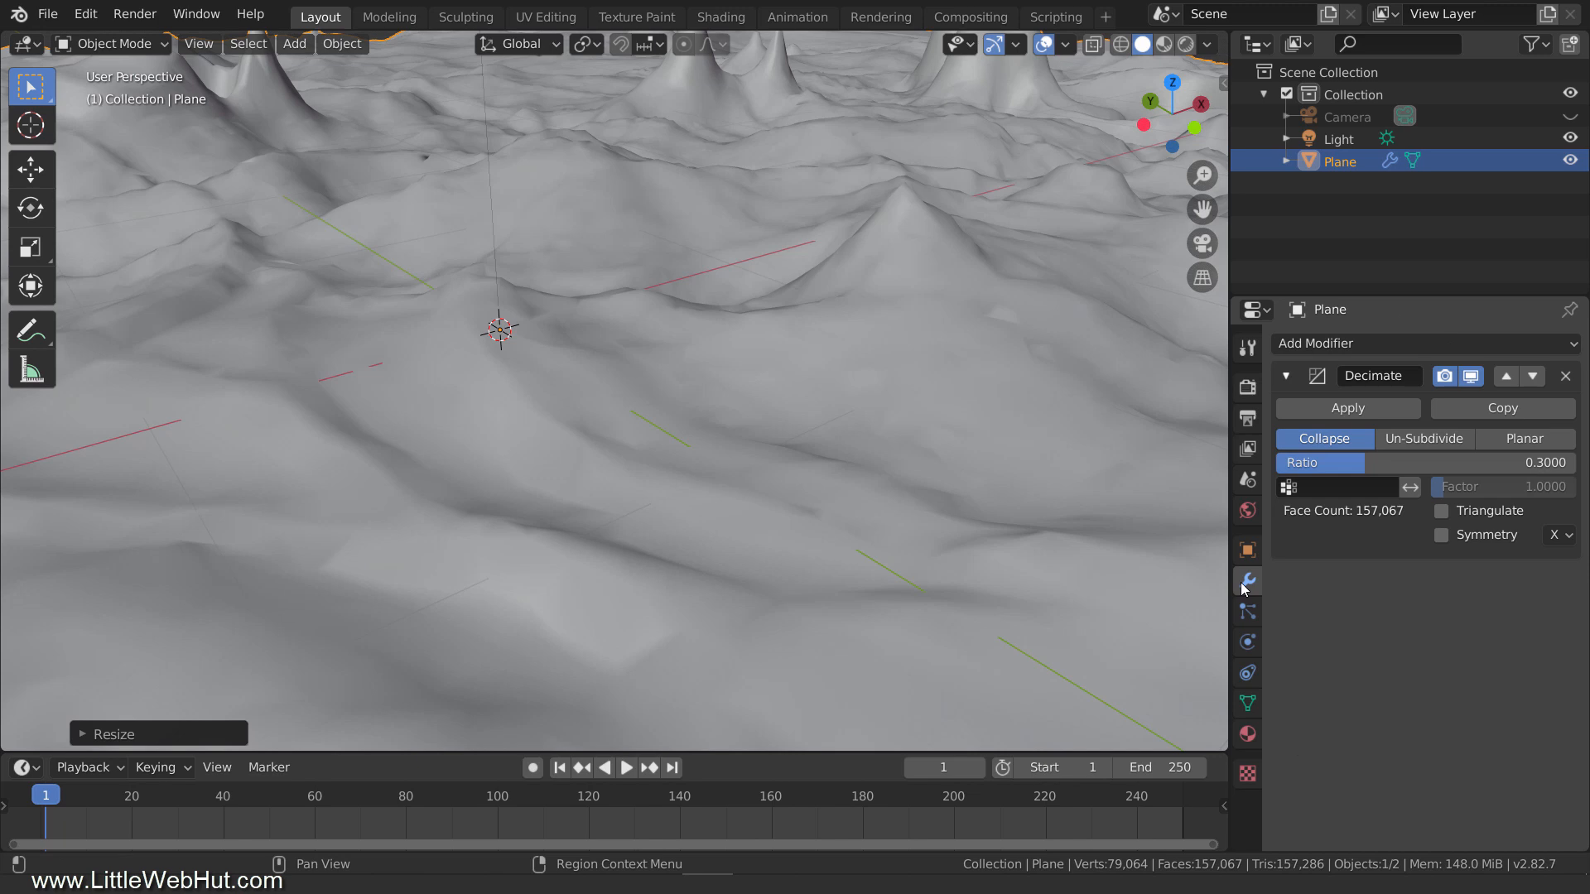
left_click(1388, 407)
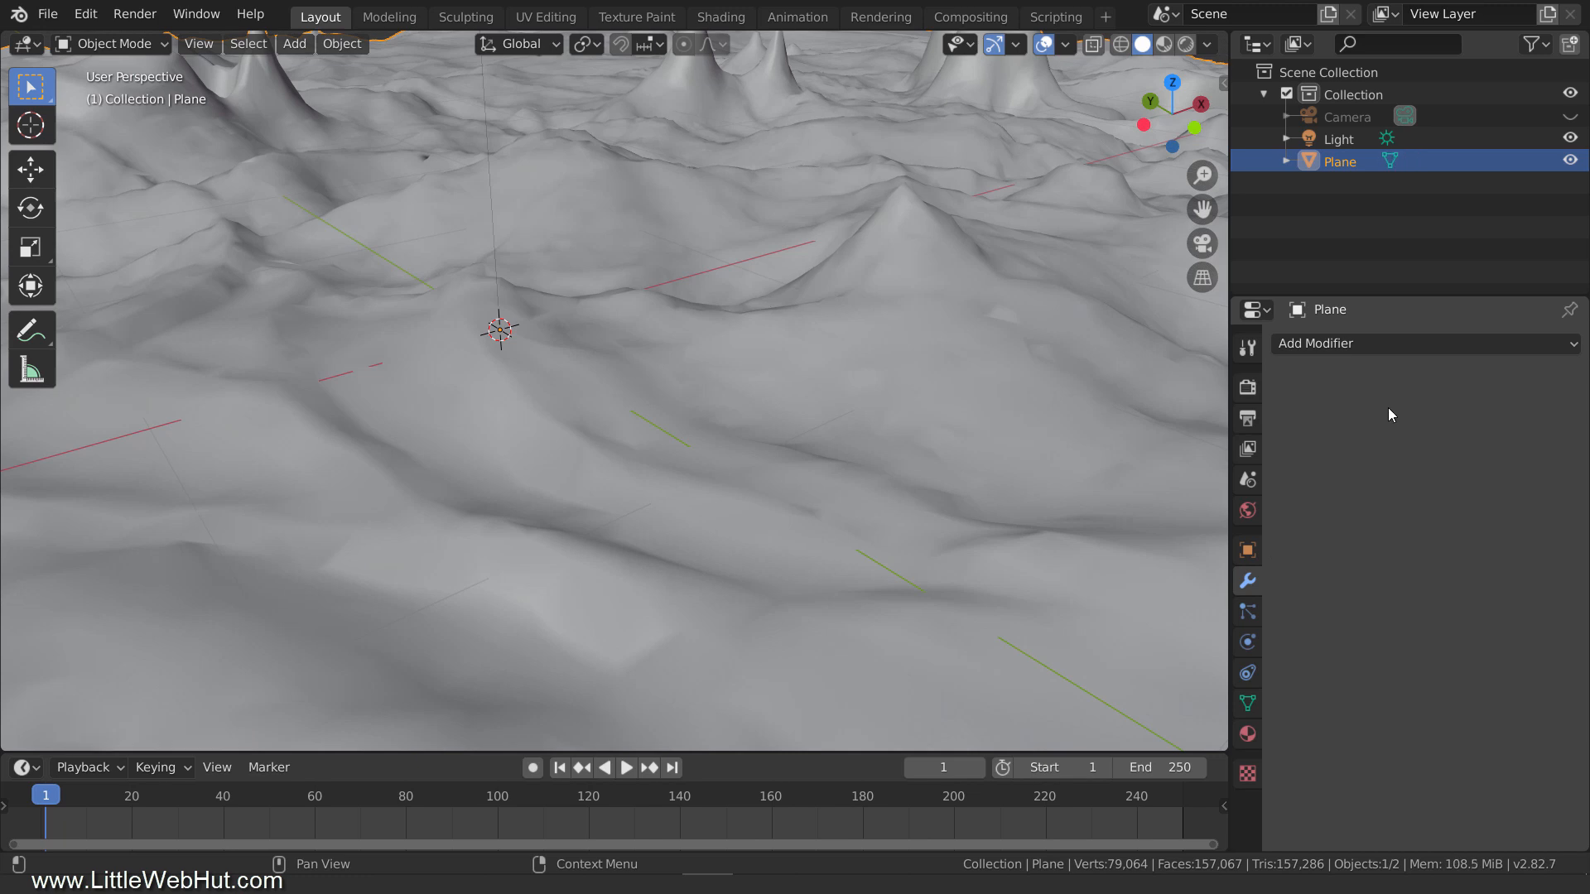
Add a UV sphere at the 3D cursor and shade it smooth.
key("shift+a")
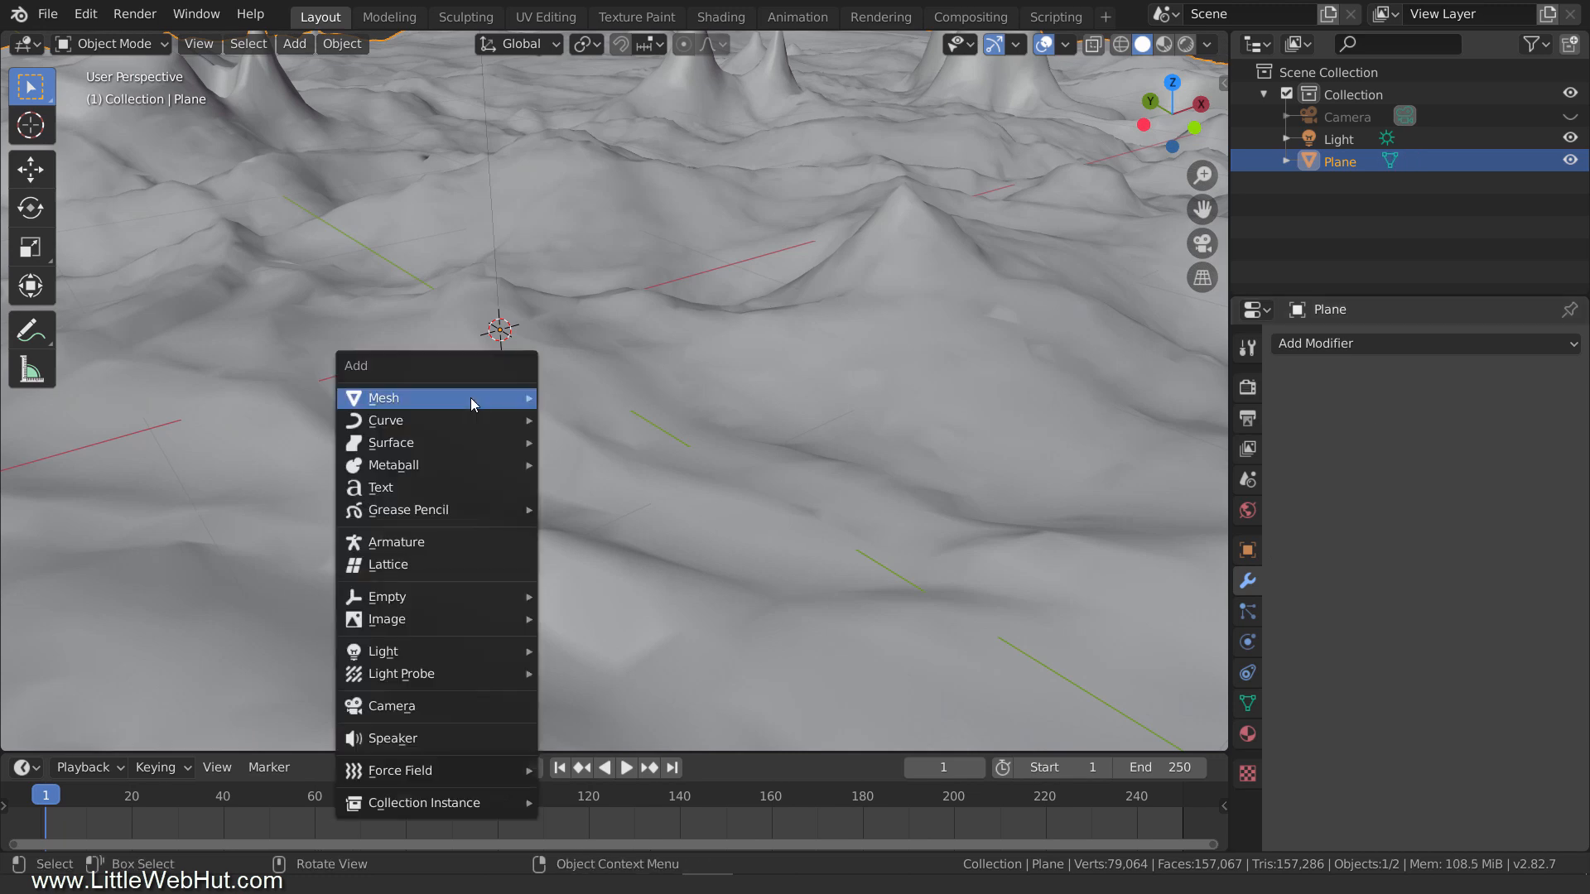
mouse_move(472, 397)
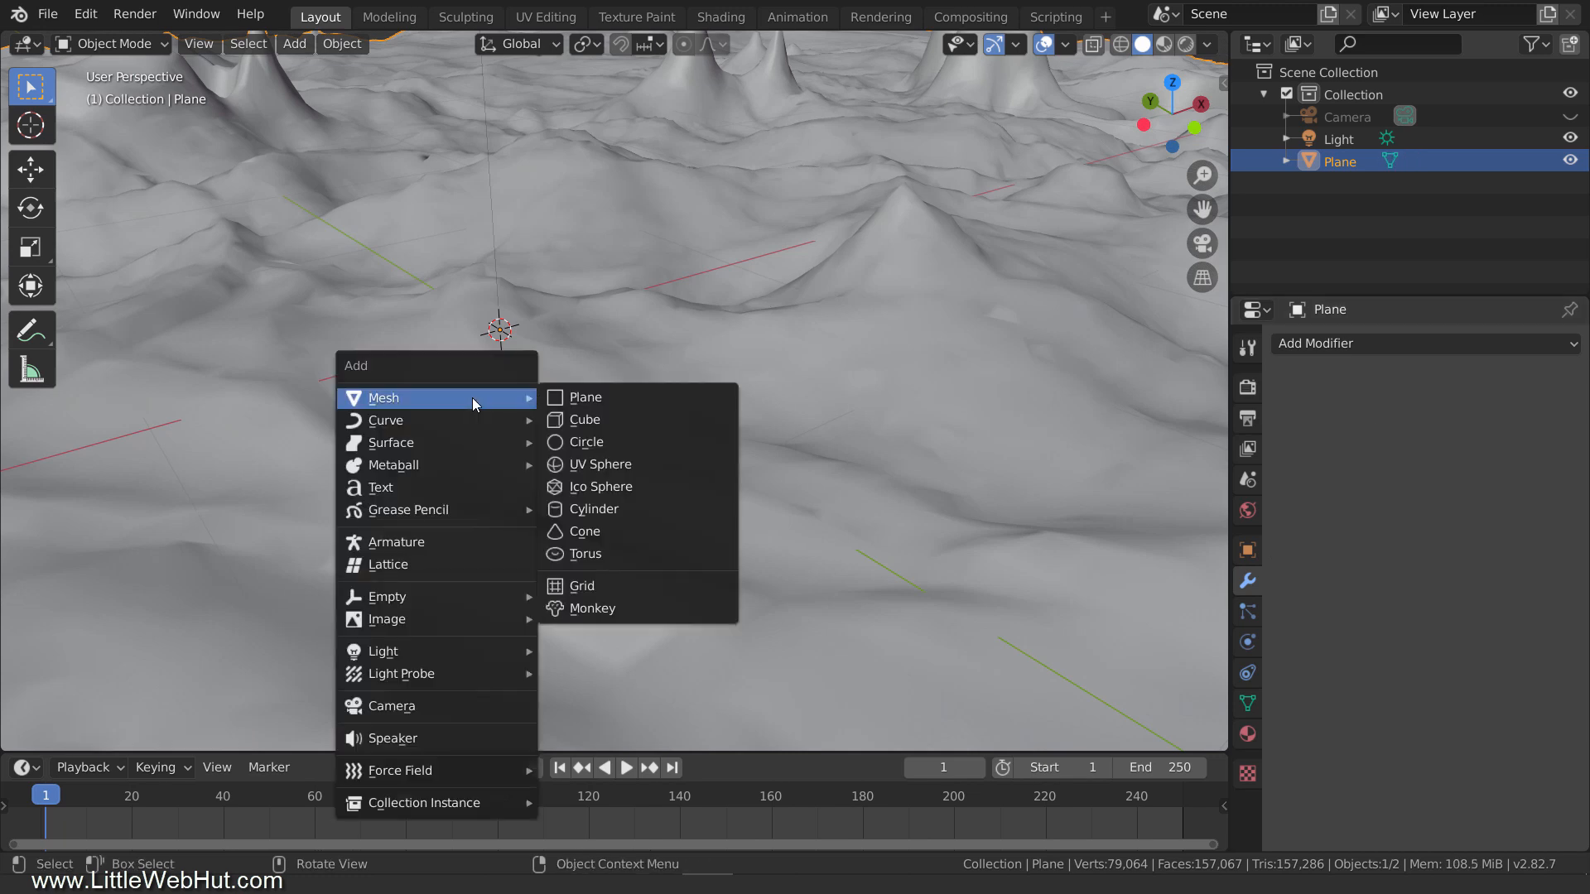
left_click(643, 465)
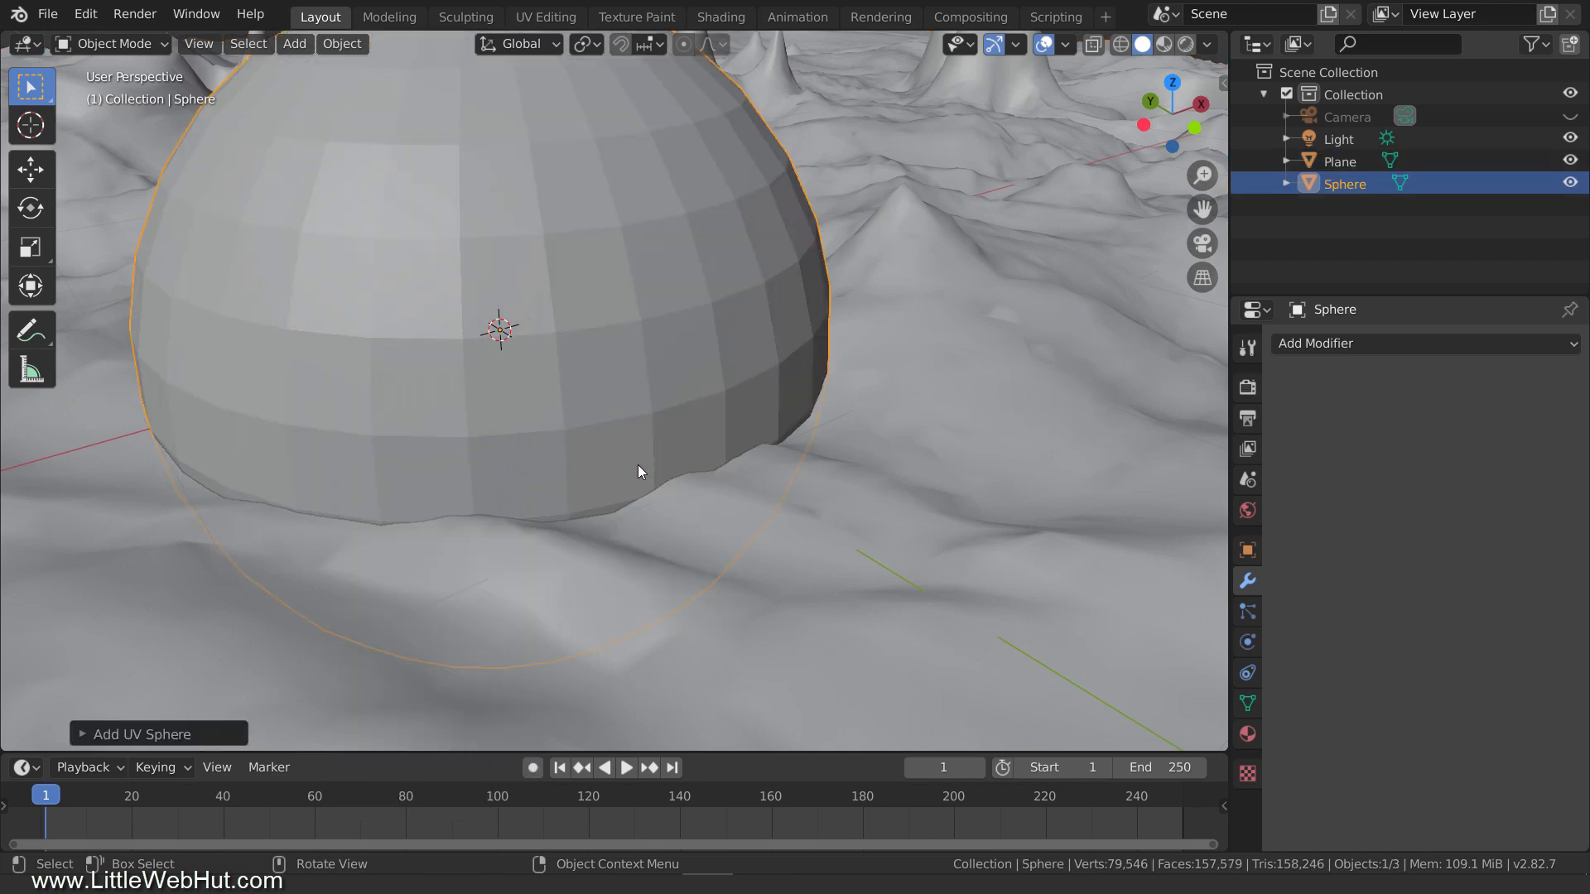
right_click(619, 346)
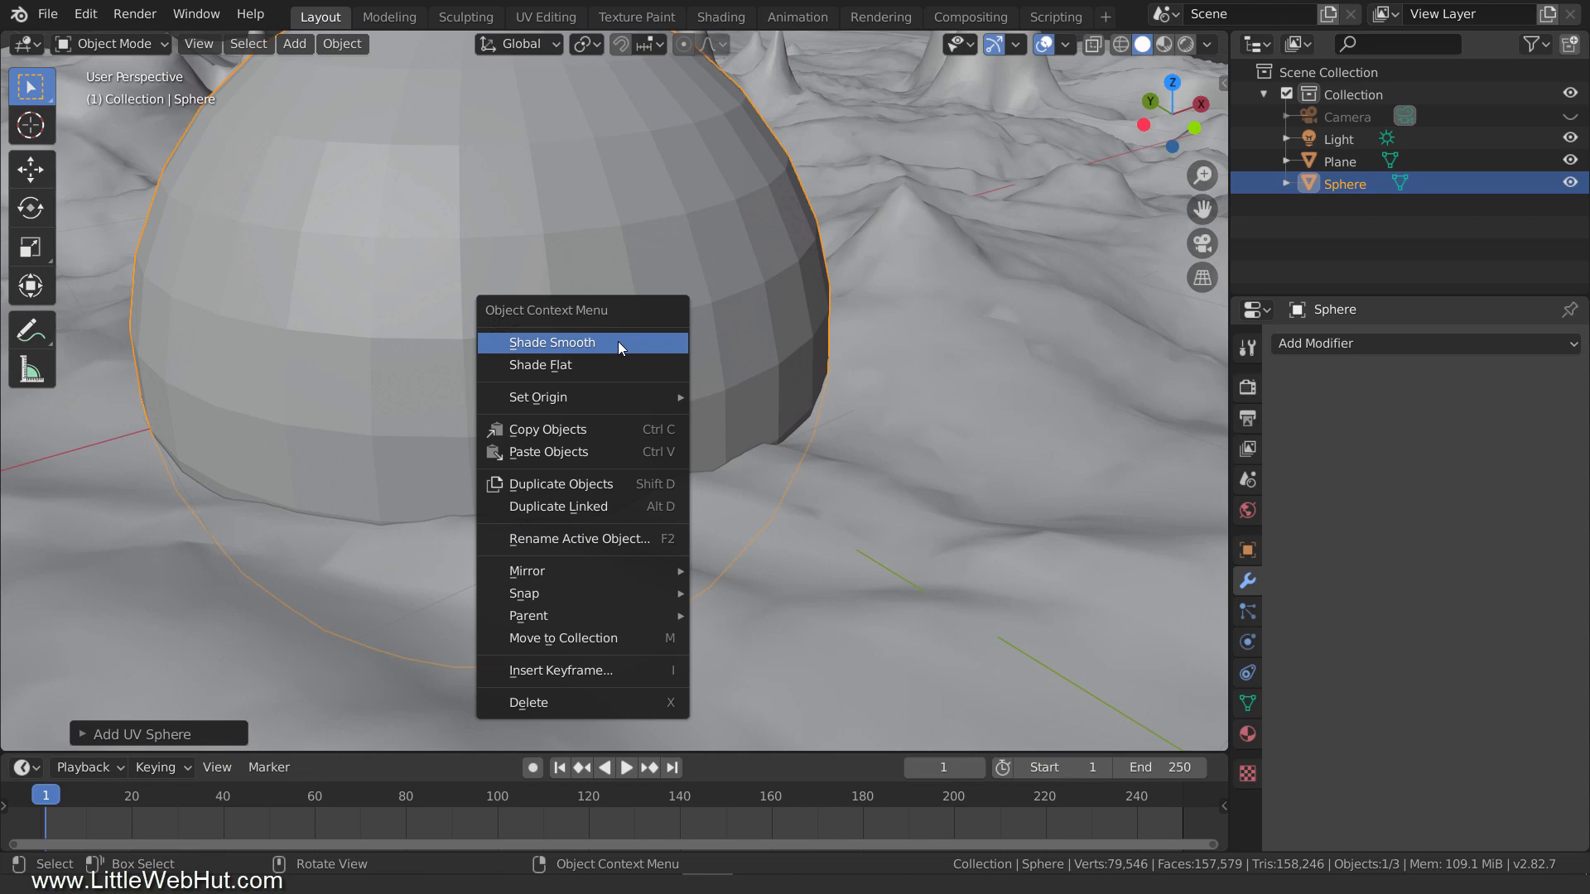
left_click(619, 343)
Move the sphere straight down along the global Z axis so it sits well below the terrain.
scroll(618, 340, "down", 6)
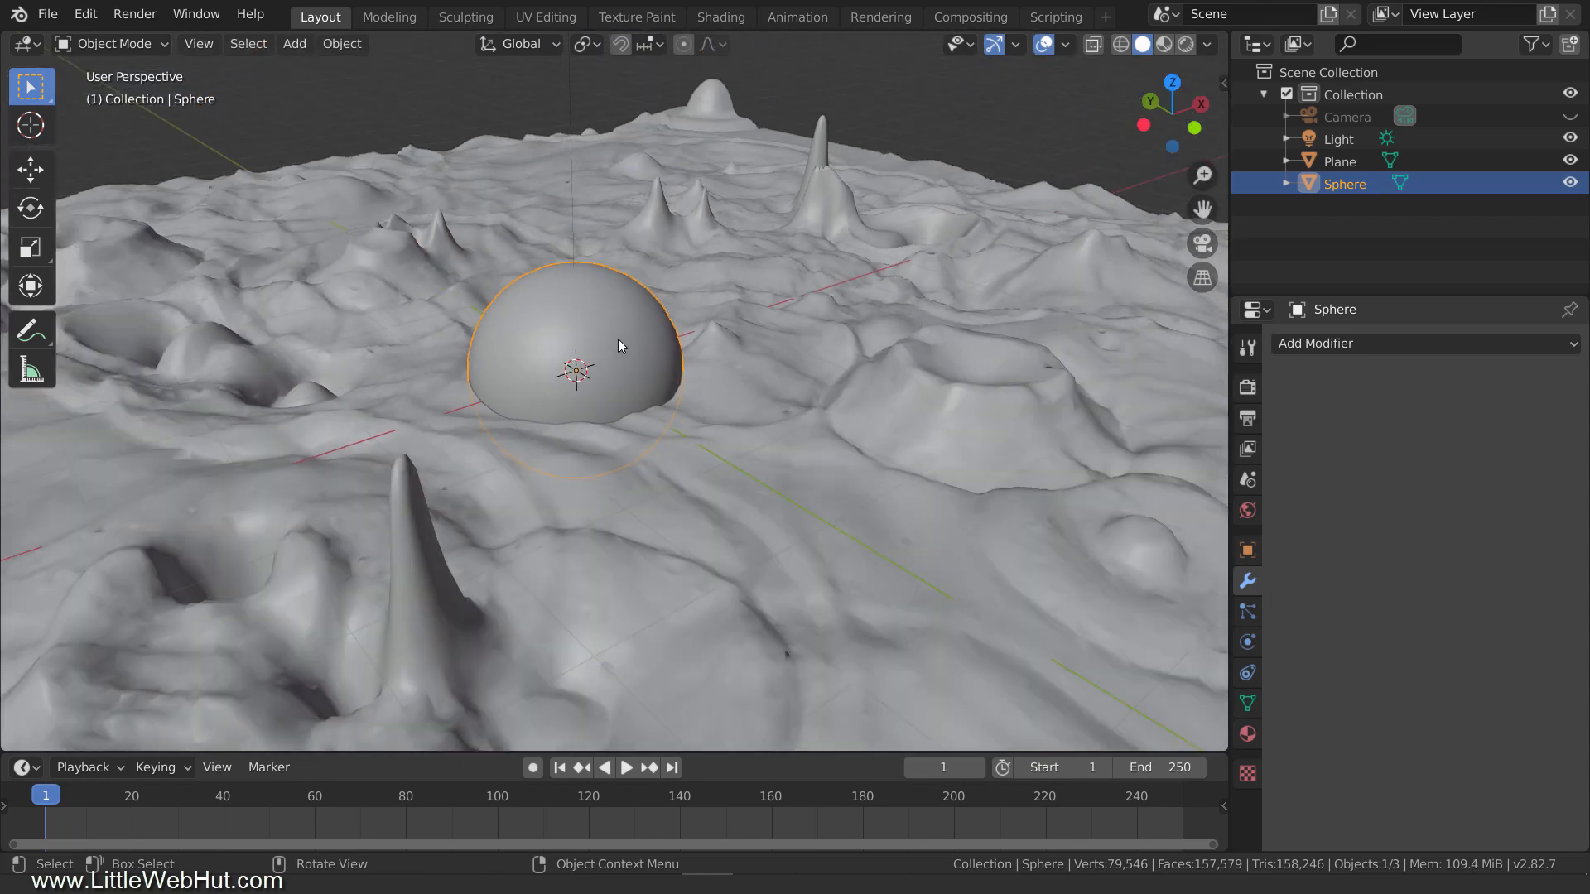
scroll(618, 339, "down", 8)
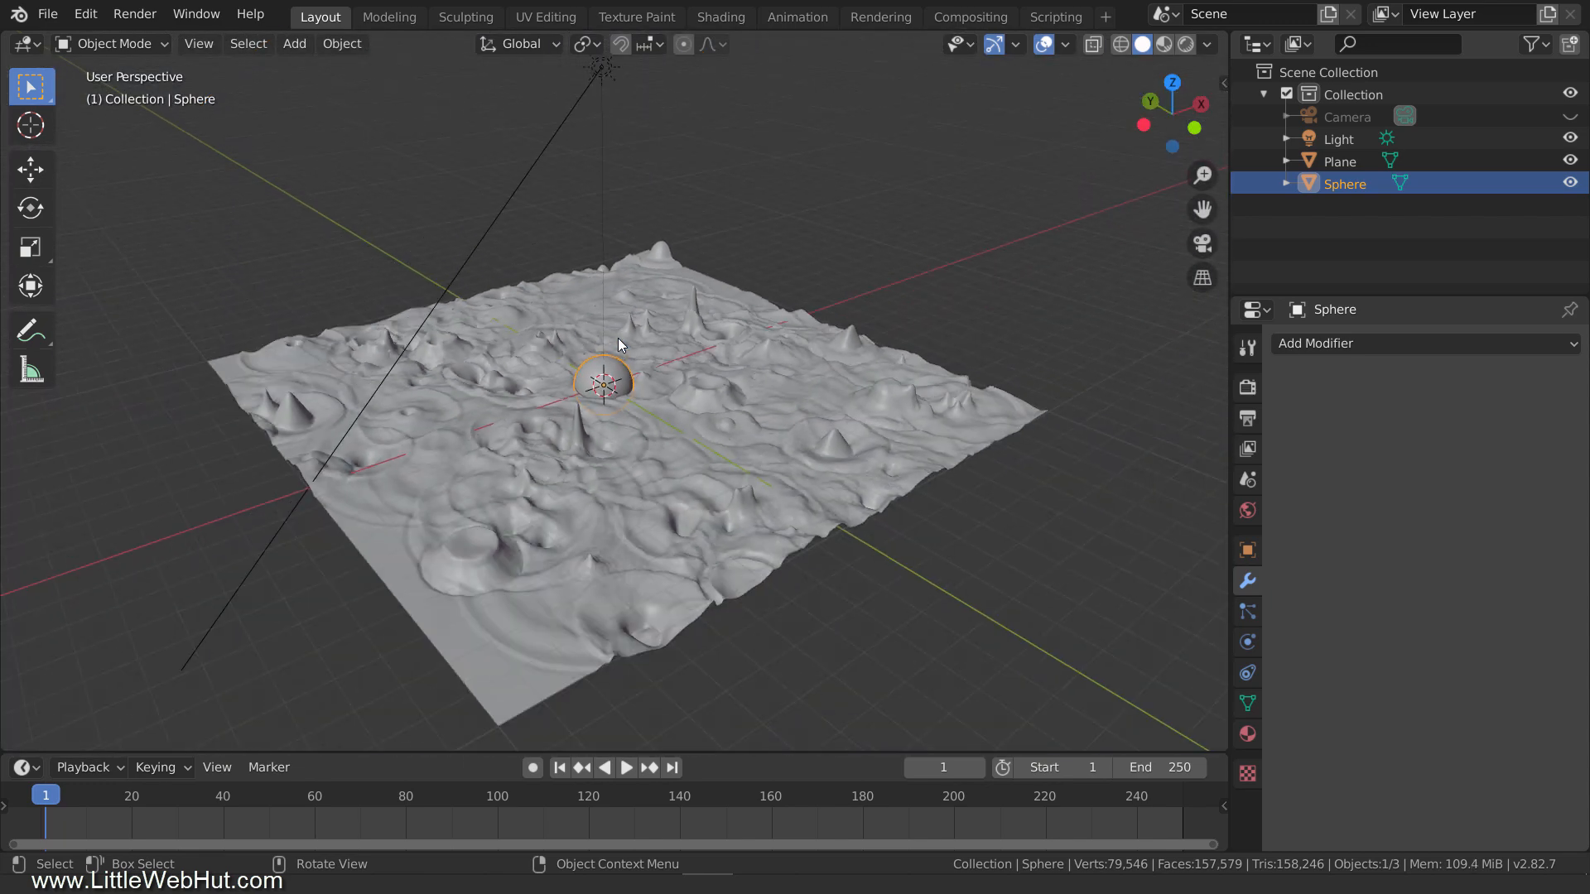
key("g")
key("z")
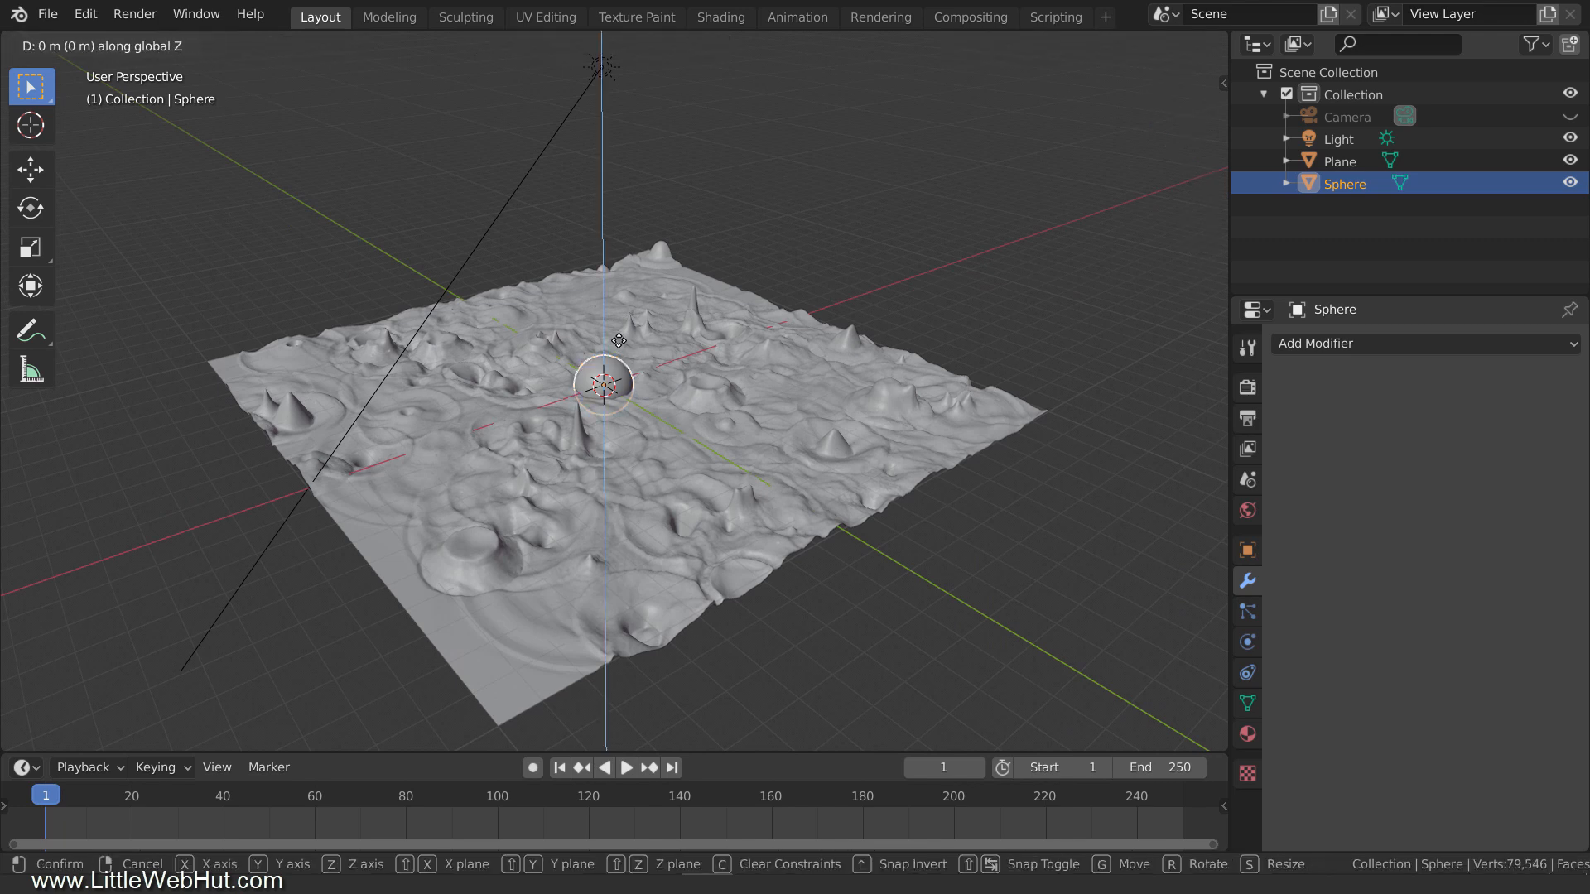
left_click(676, 655)
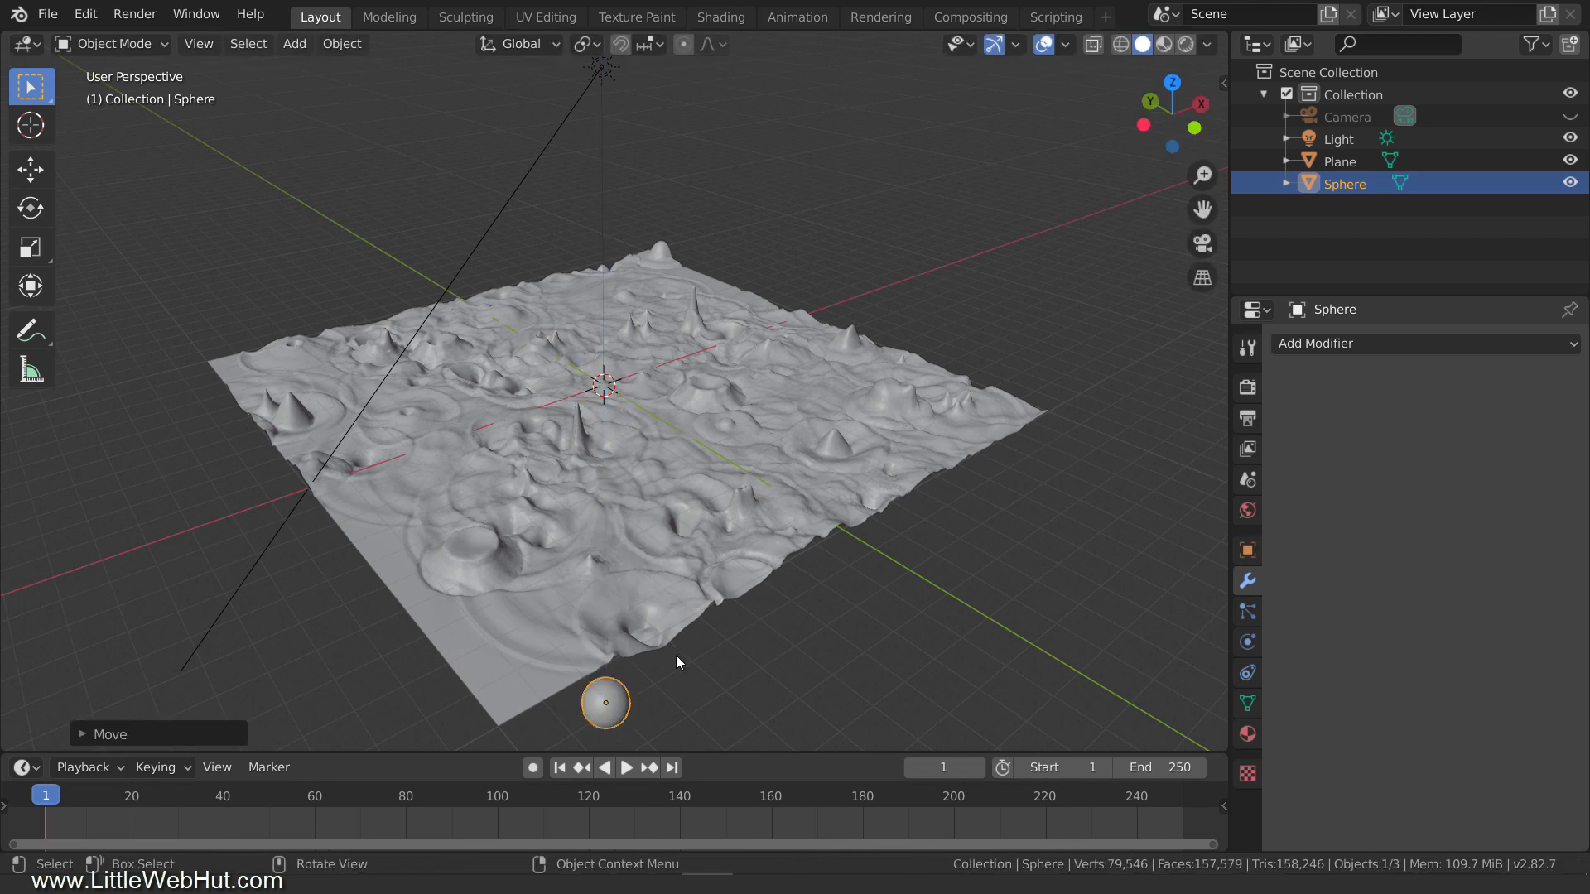
Add a Plain Axes empty and move it -5 m along the global Y axis.
key("shift+a")
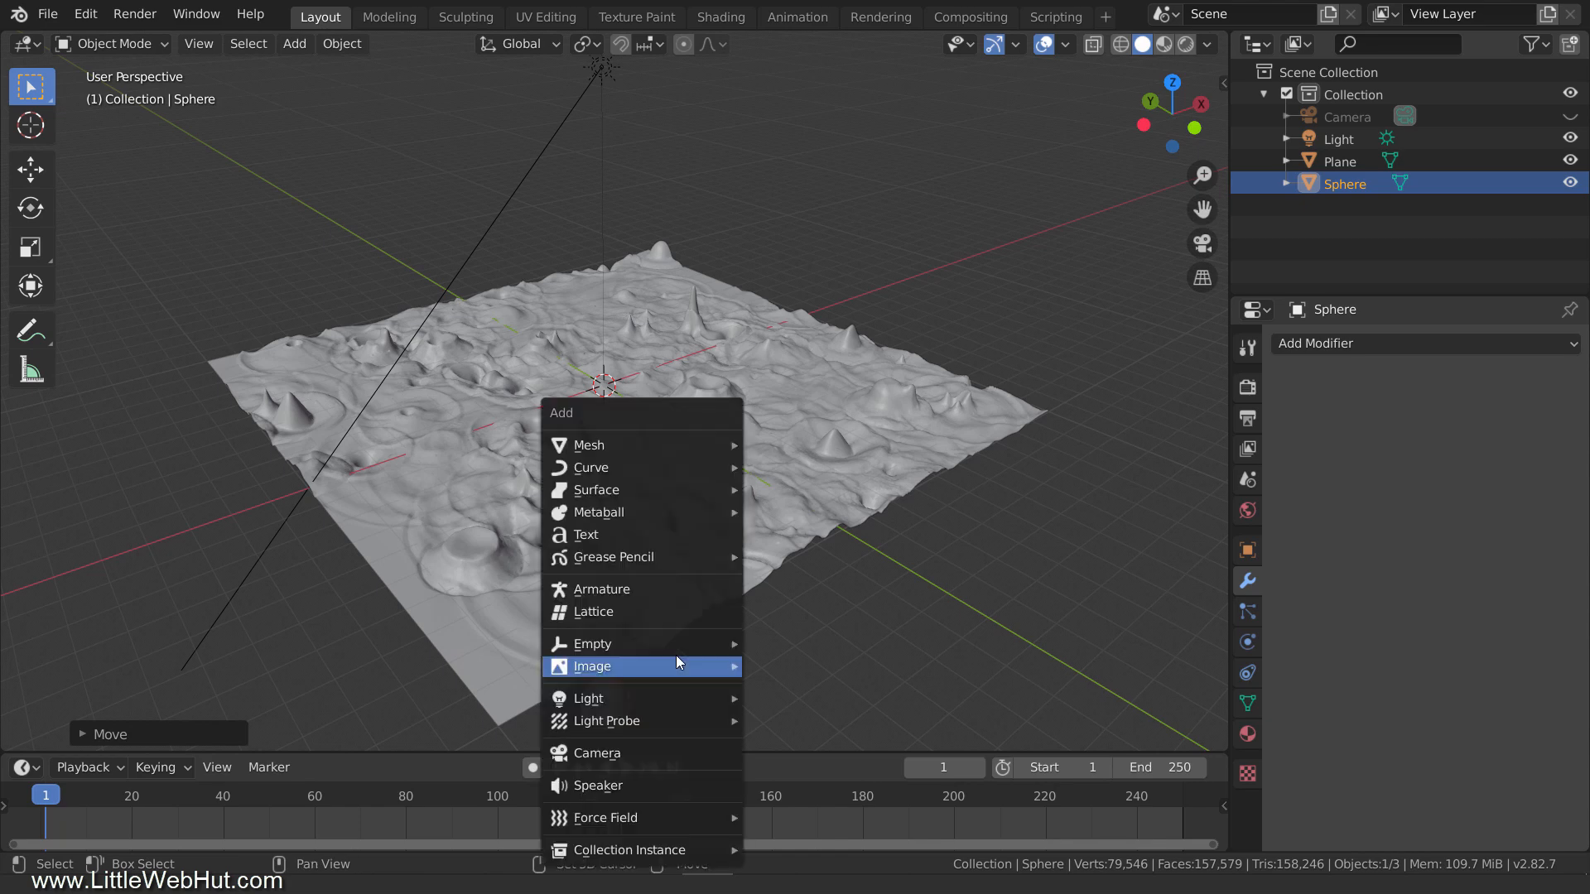
mouse_move(676, 652)
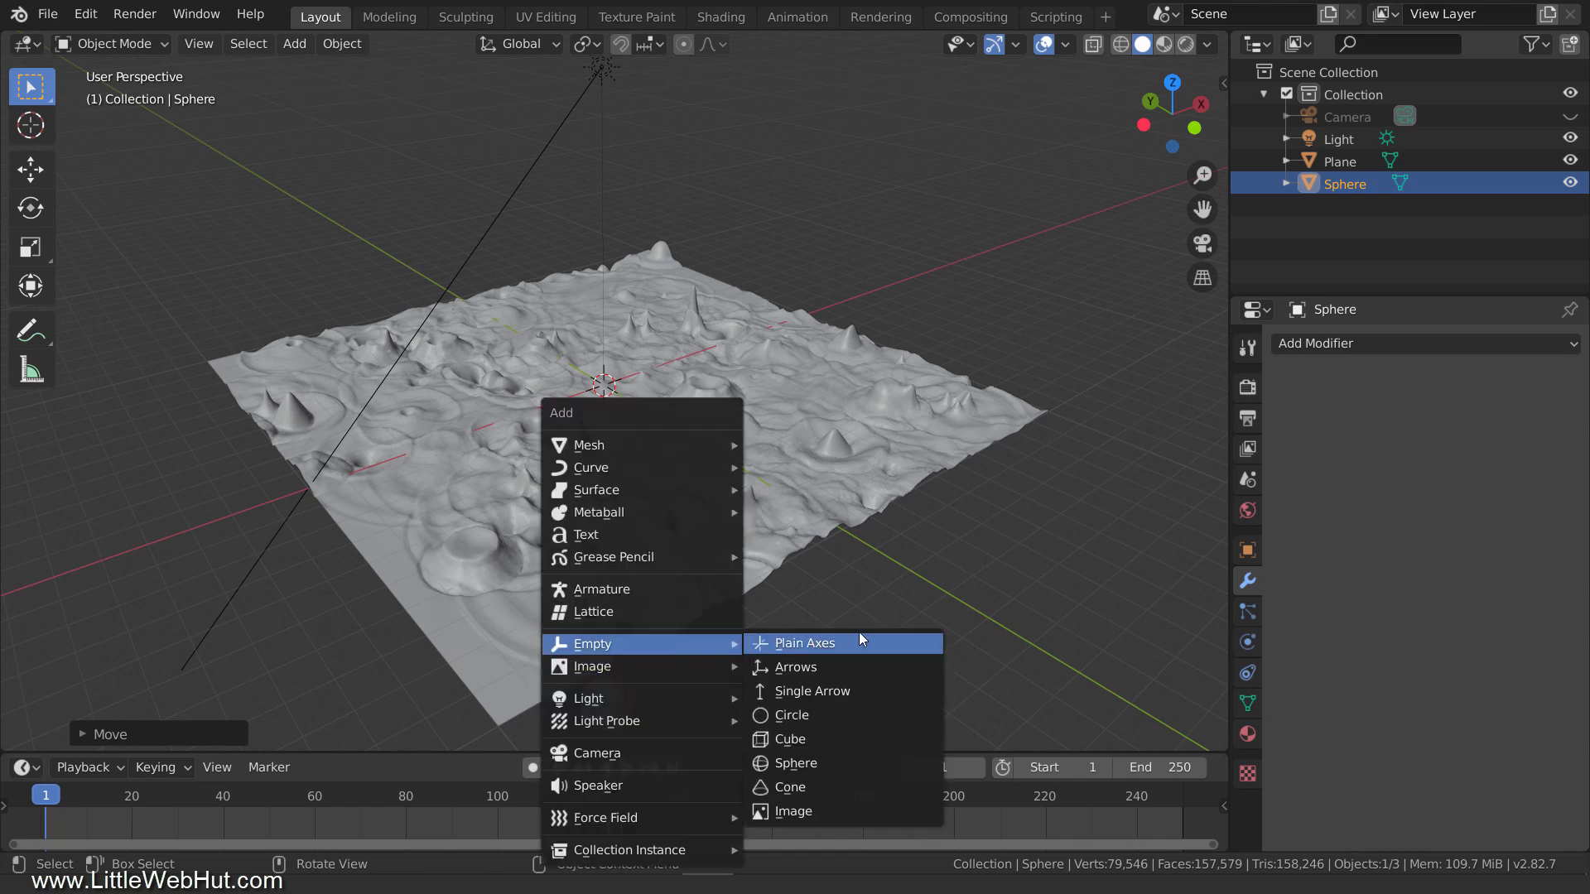
left_click(861, 643)
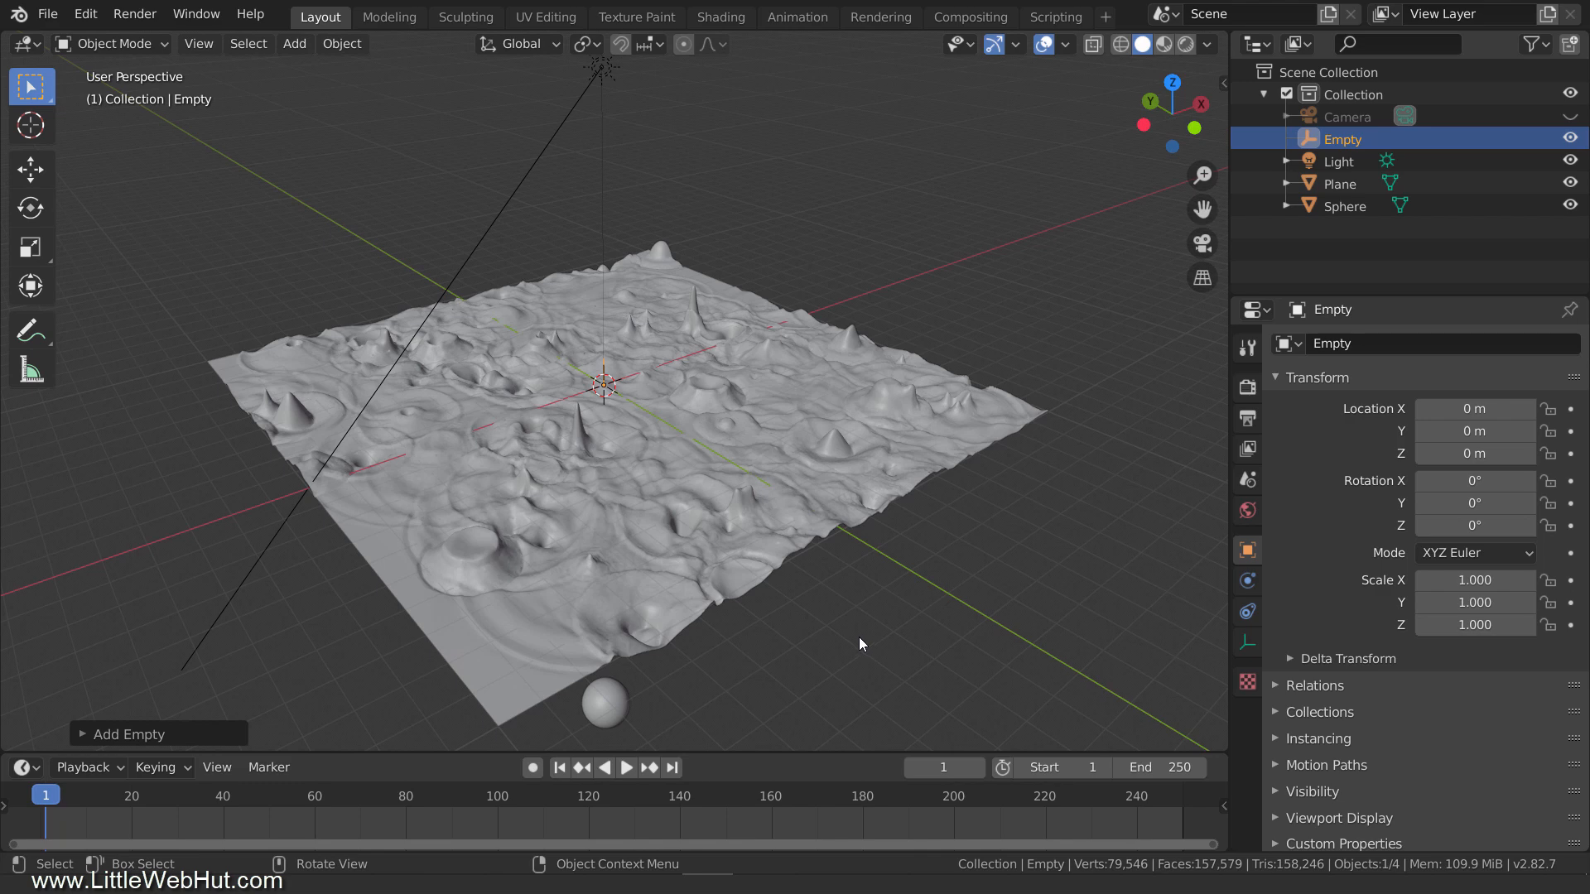
key("g")
key("y")
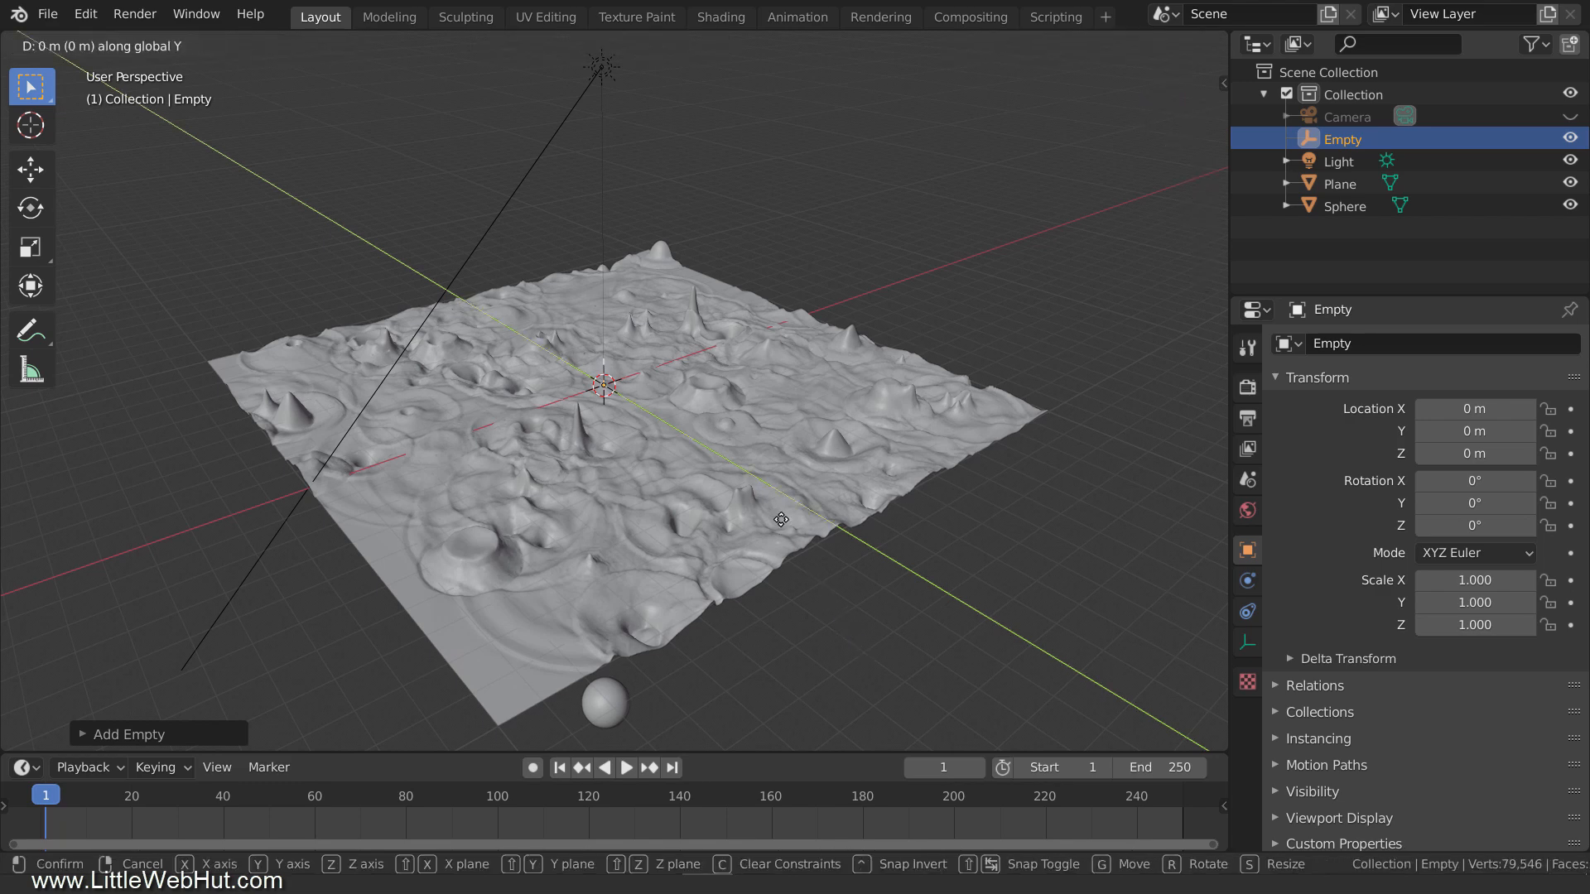
type("-5")
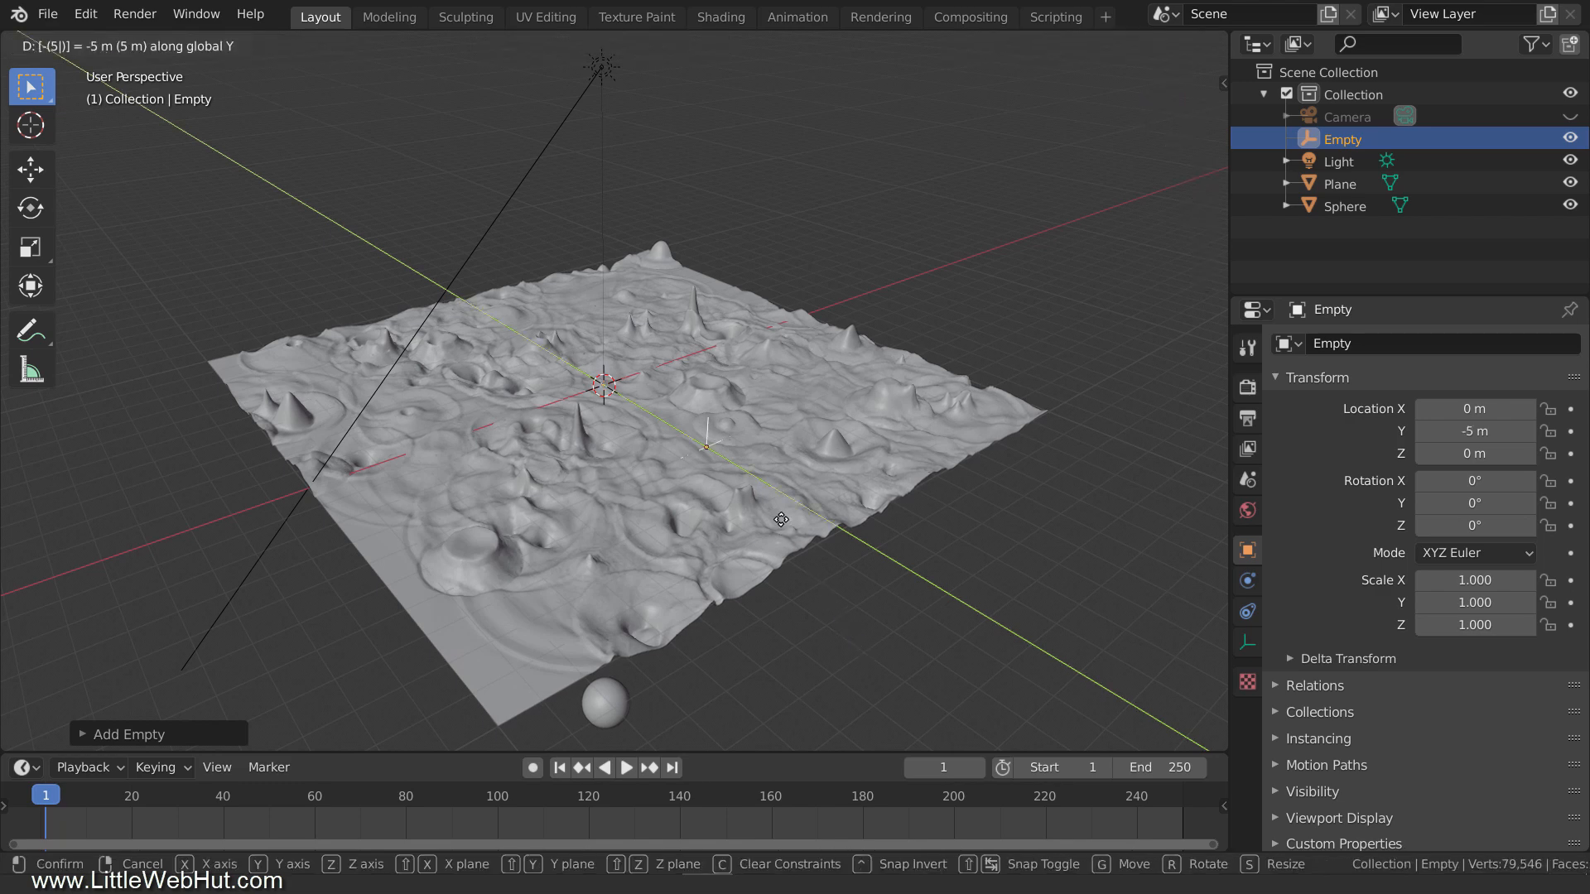
key("Return")
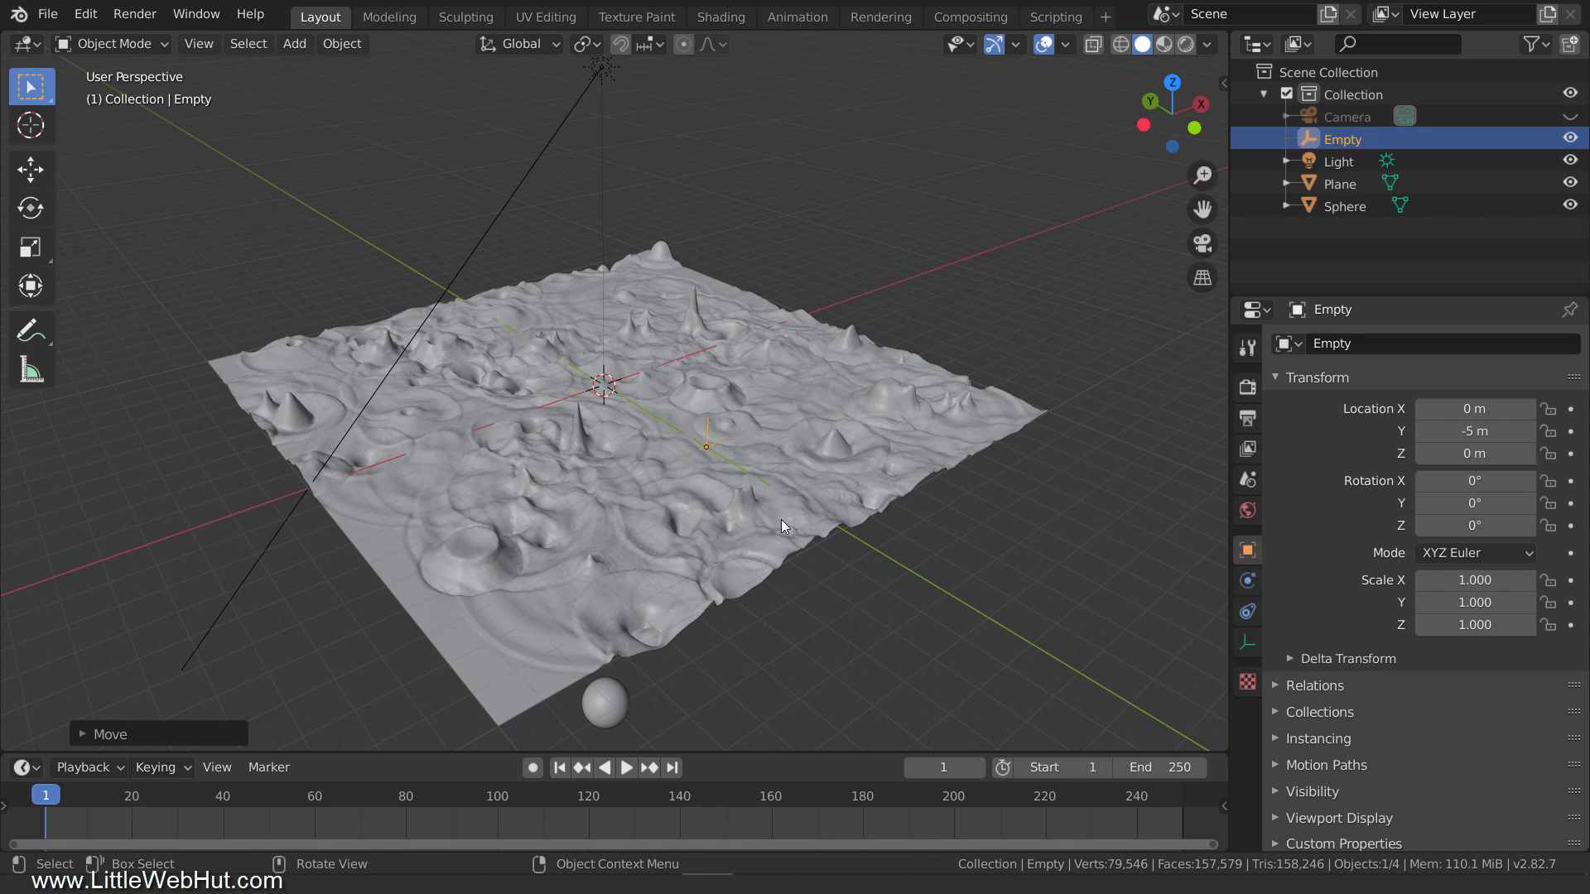
Add a second mesh plane and move it 8 m along the X axis and 6.5 m along the Y axis.
key("shift")
key("shift+a")
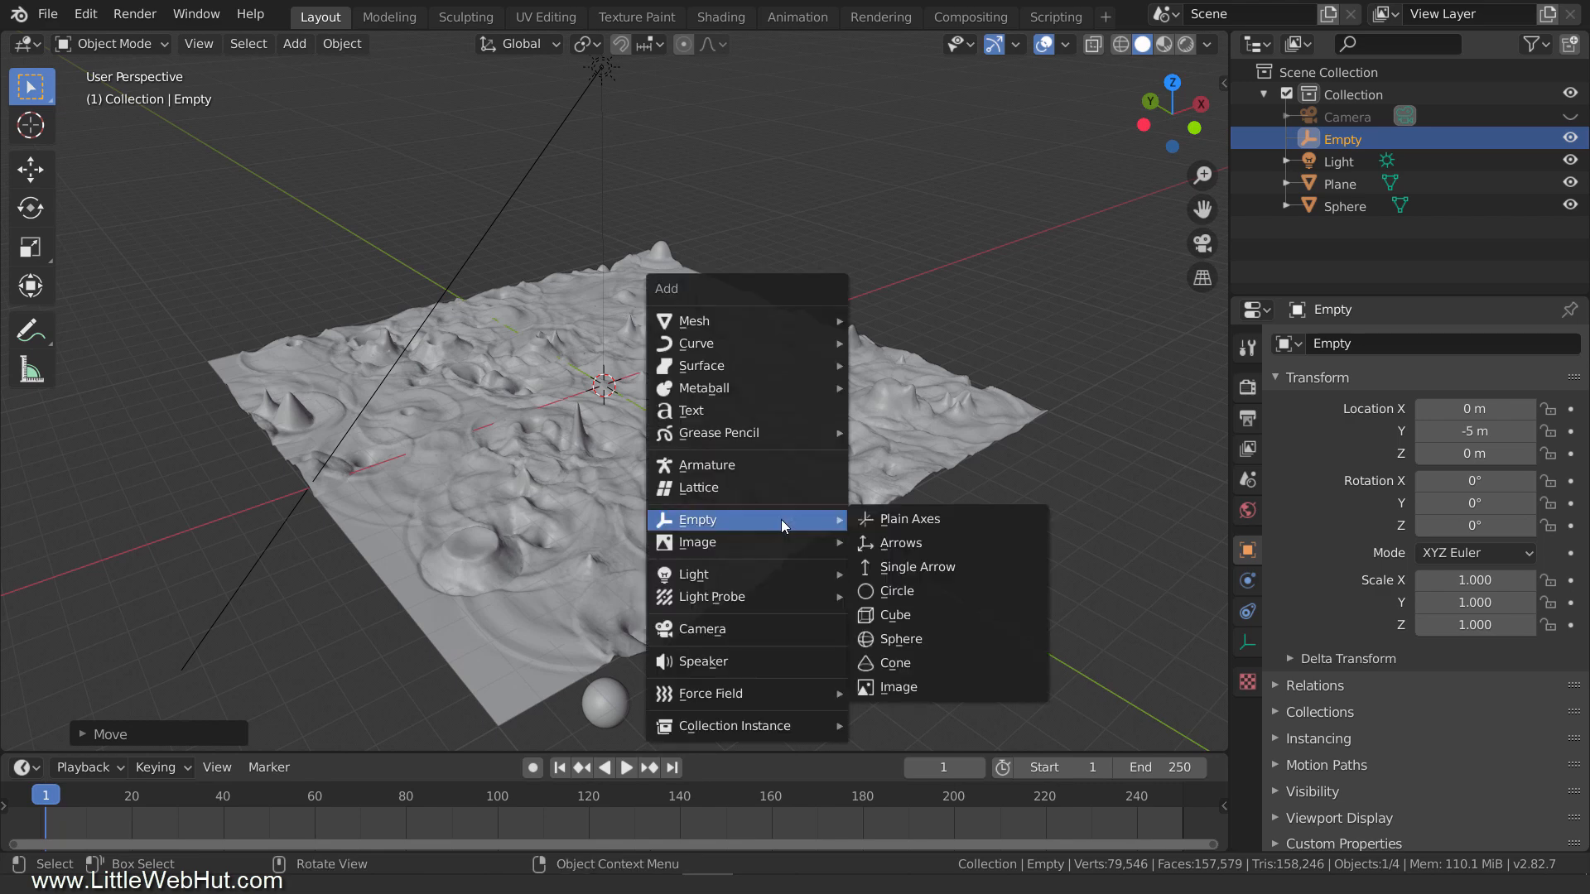
mouse_move(808, 325)
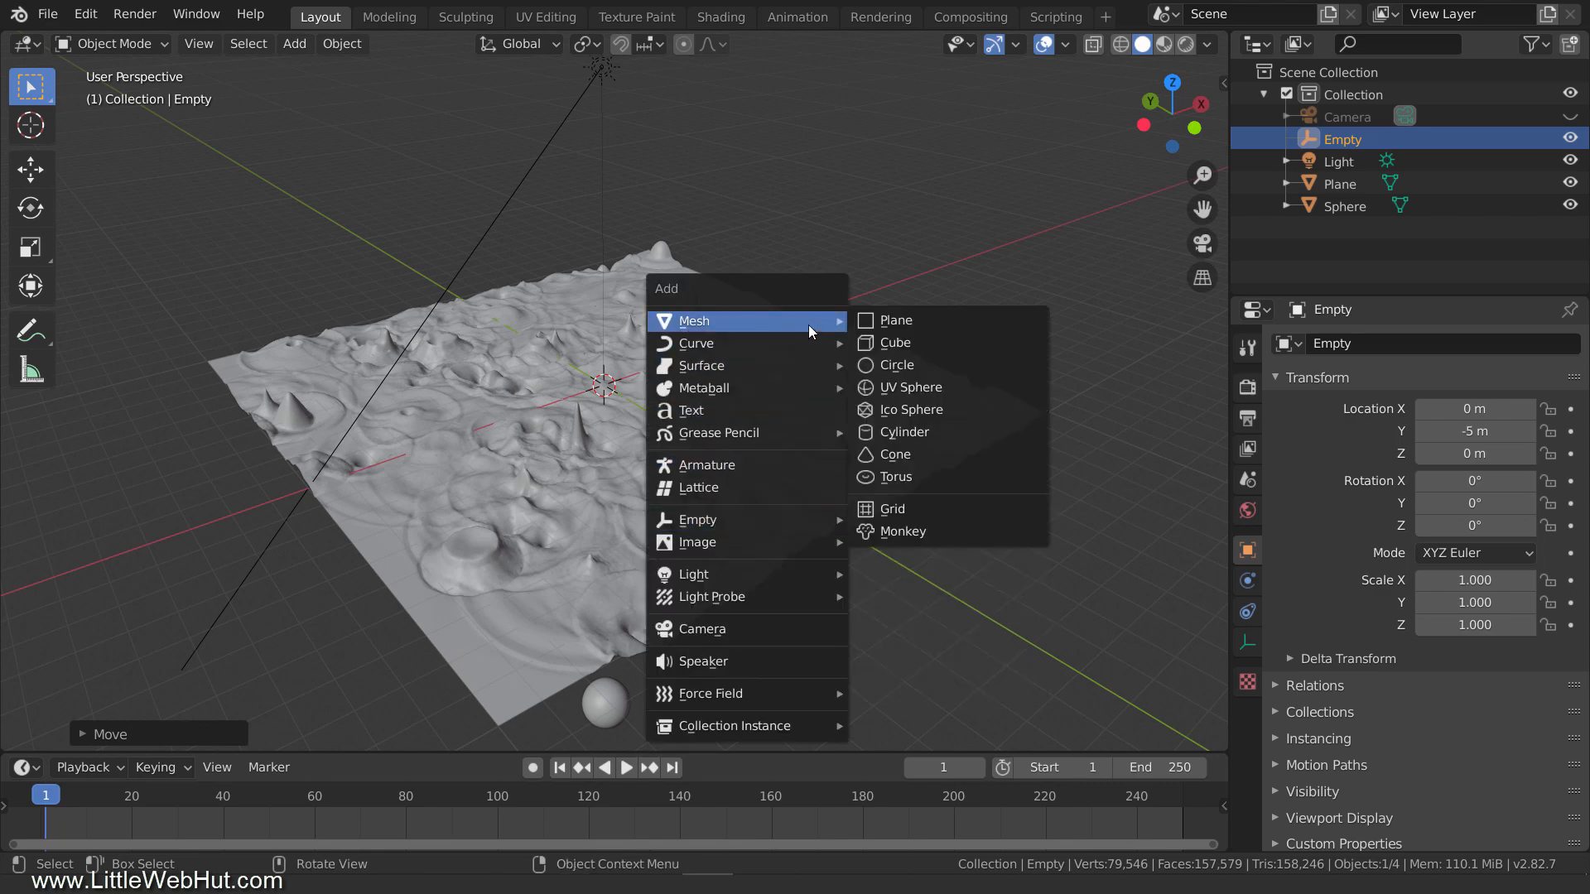
left_click(941, 322)
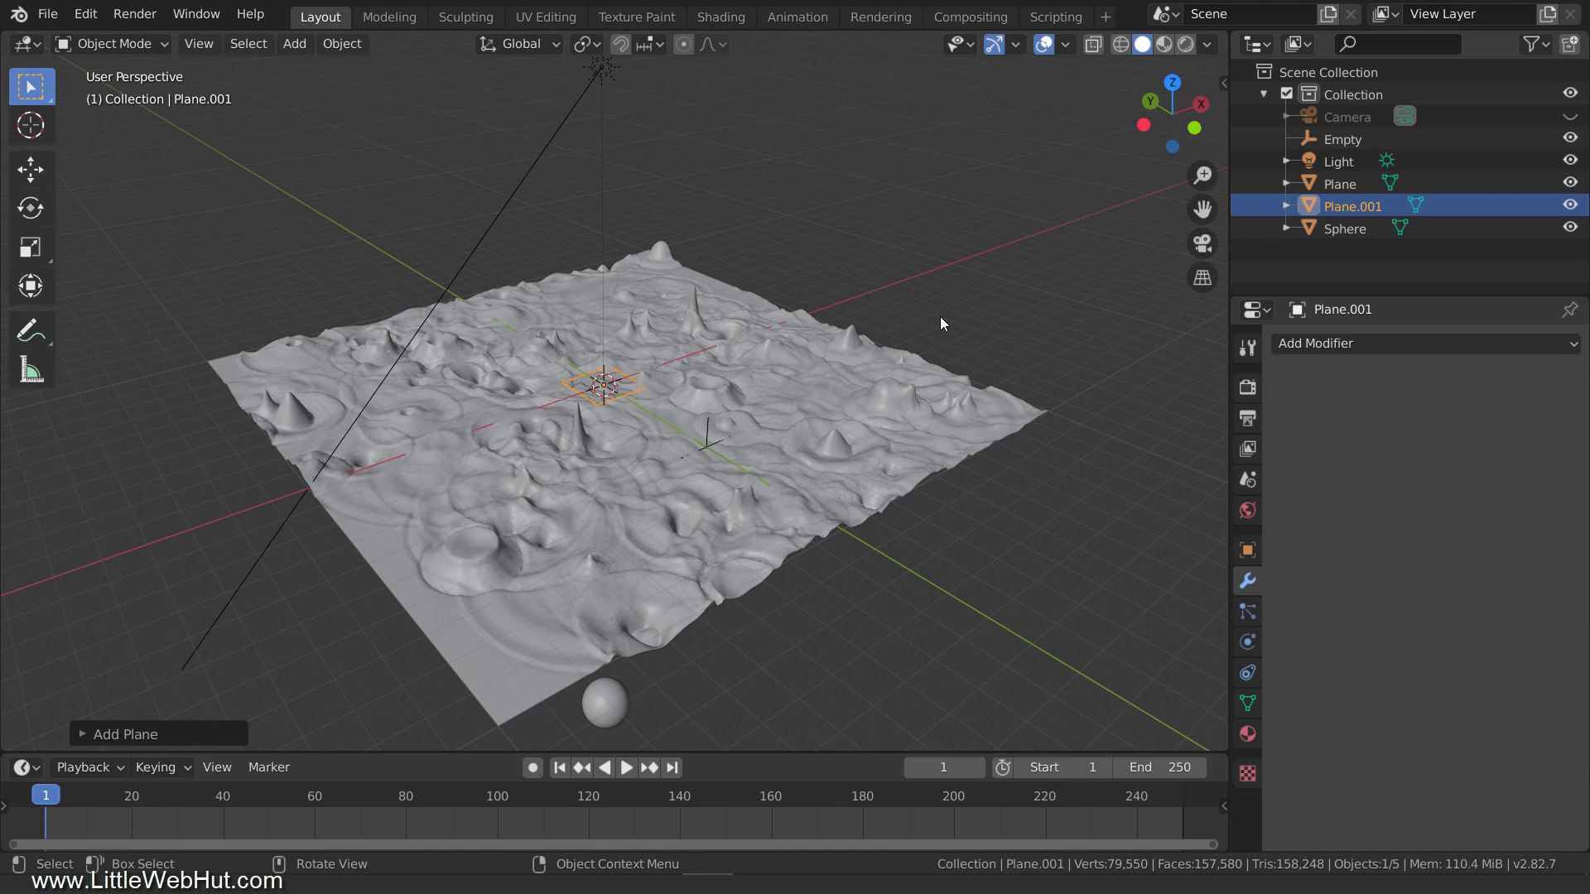
key("g")
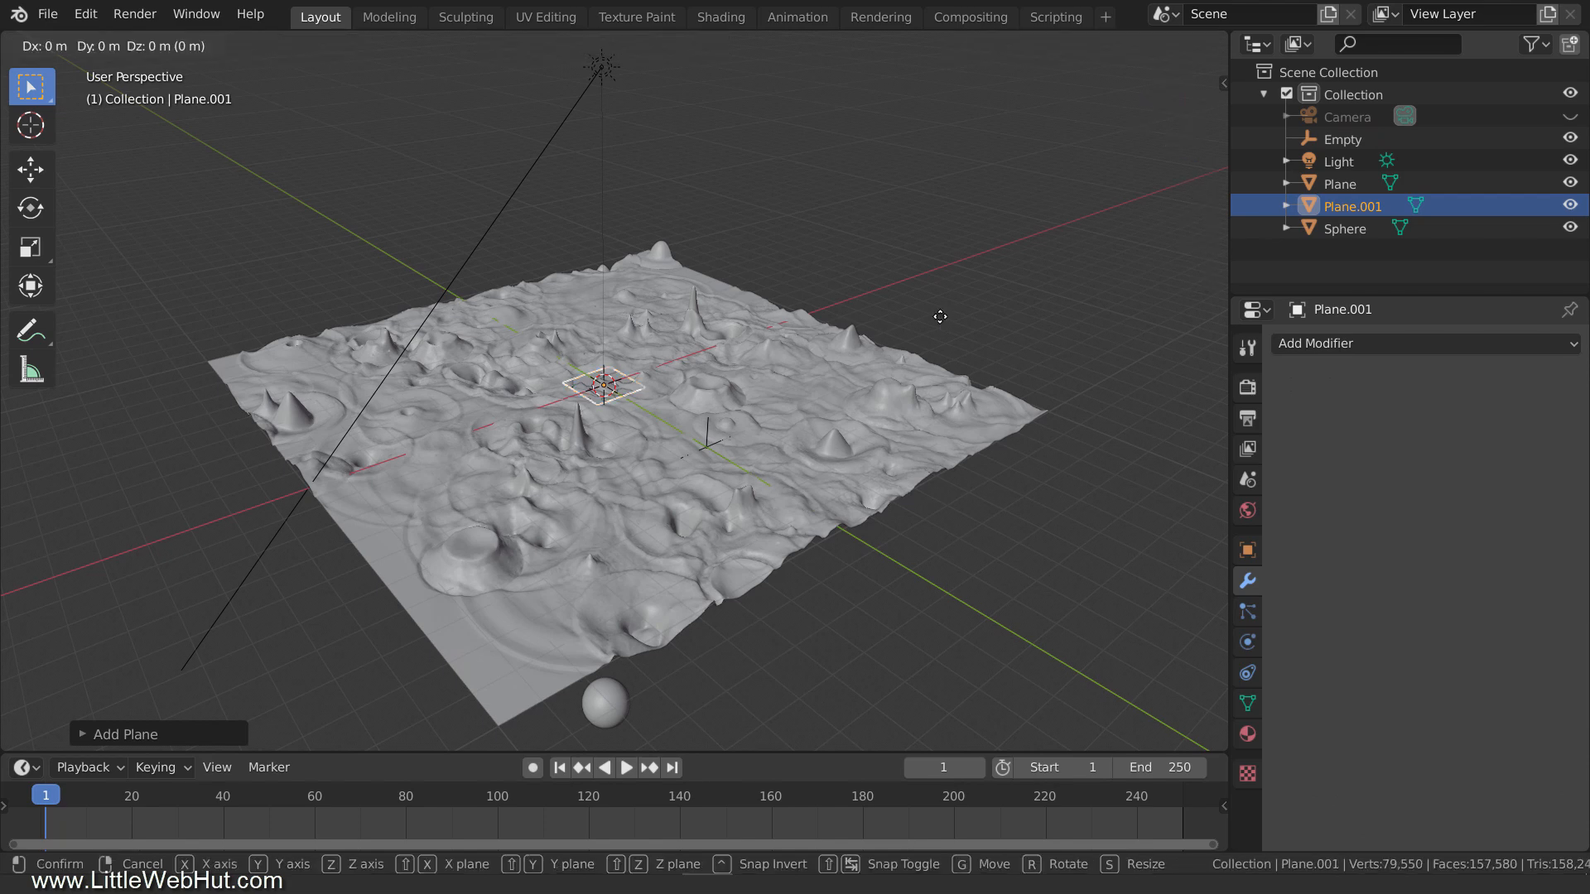
type("x")
type("8")
key("Return")
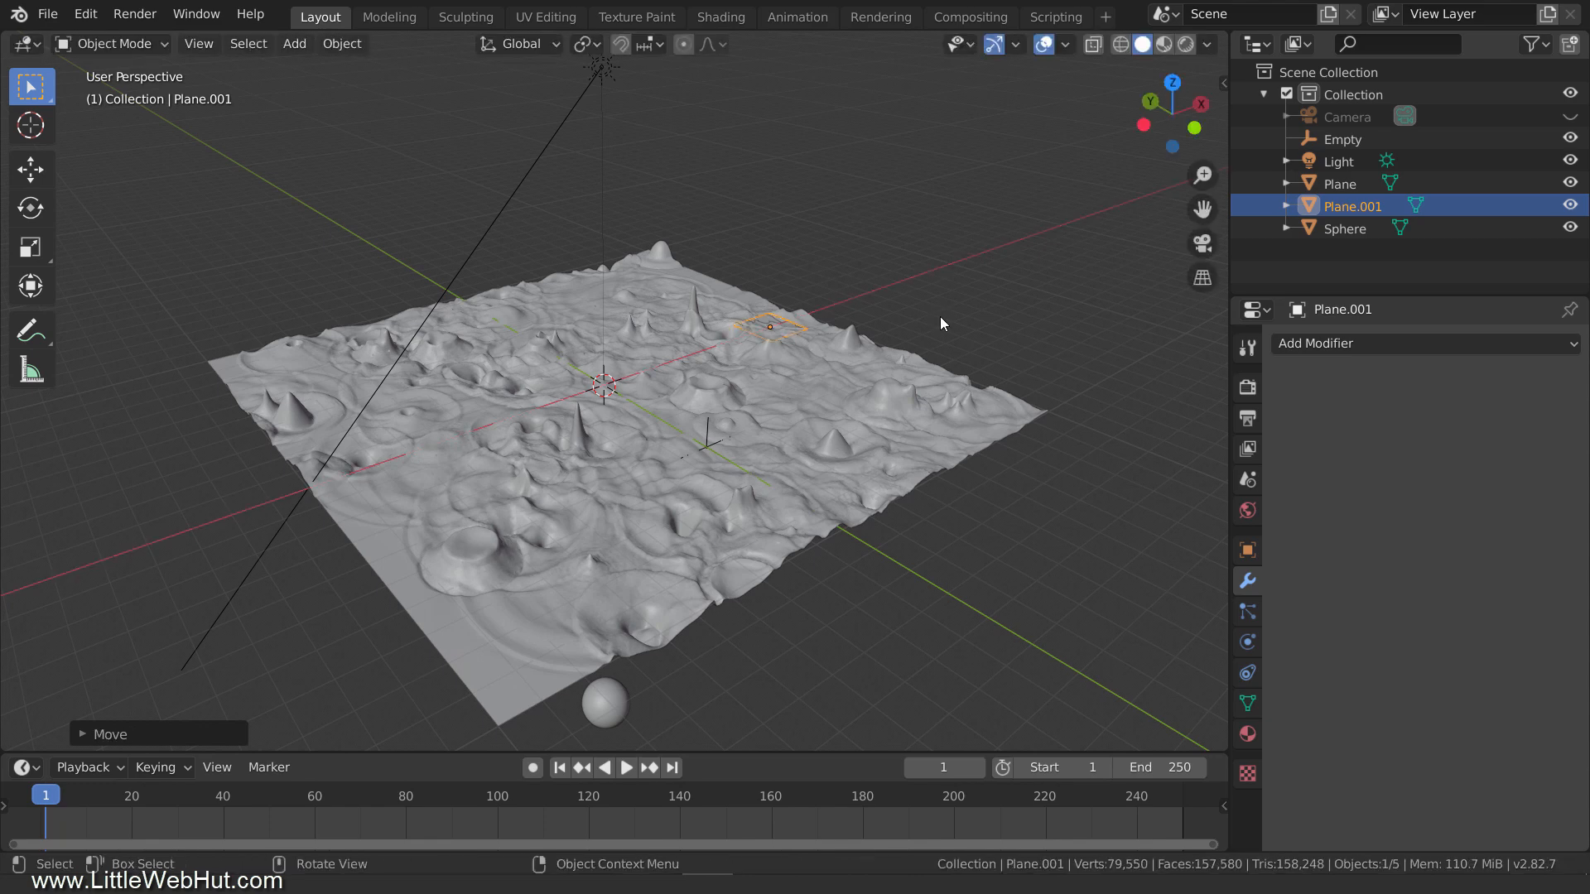
type("g")
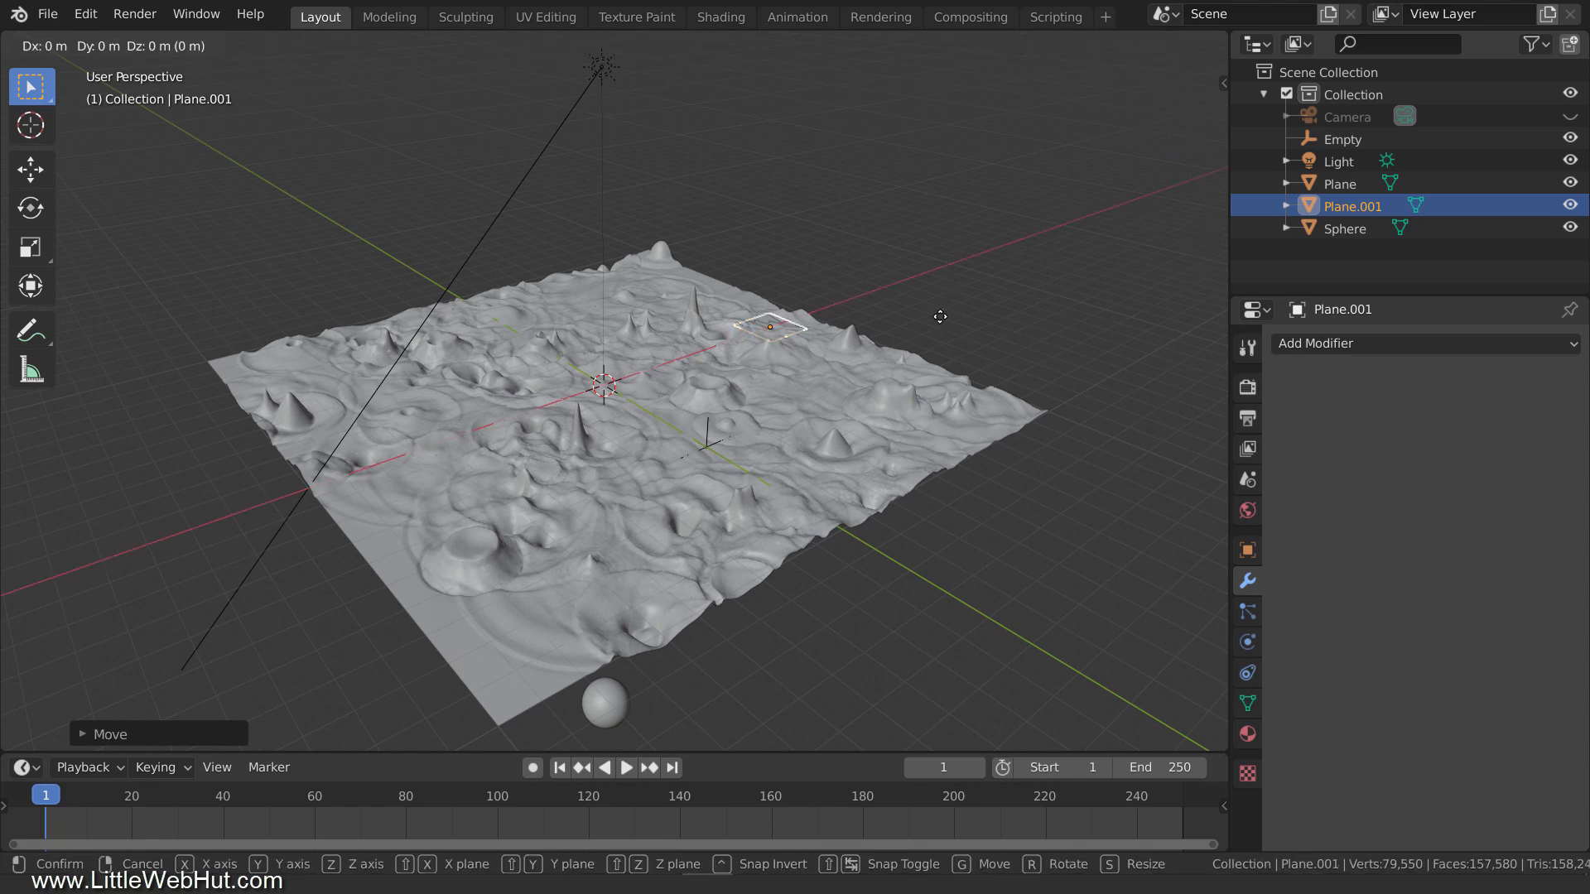
type("y6.5")
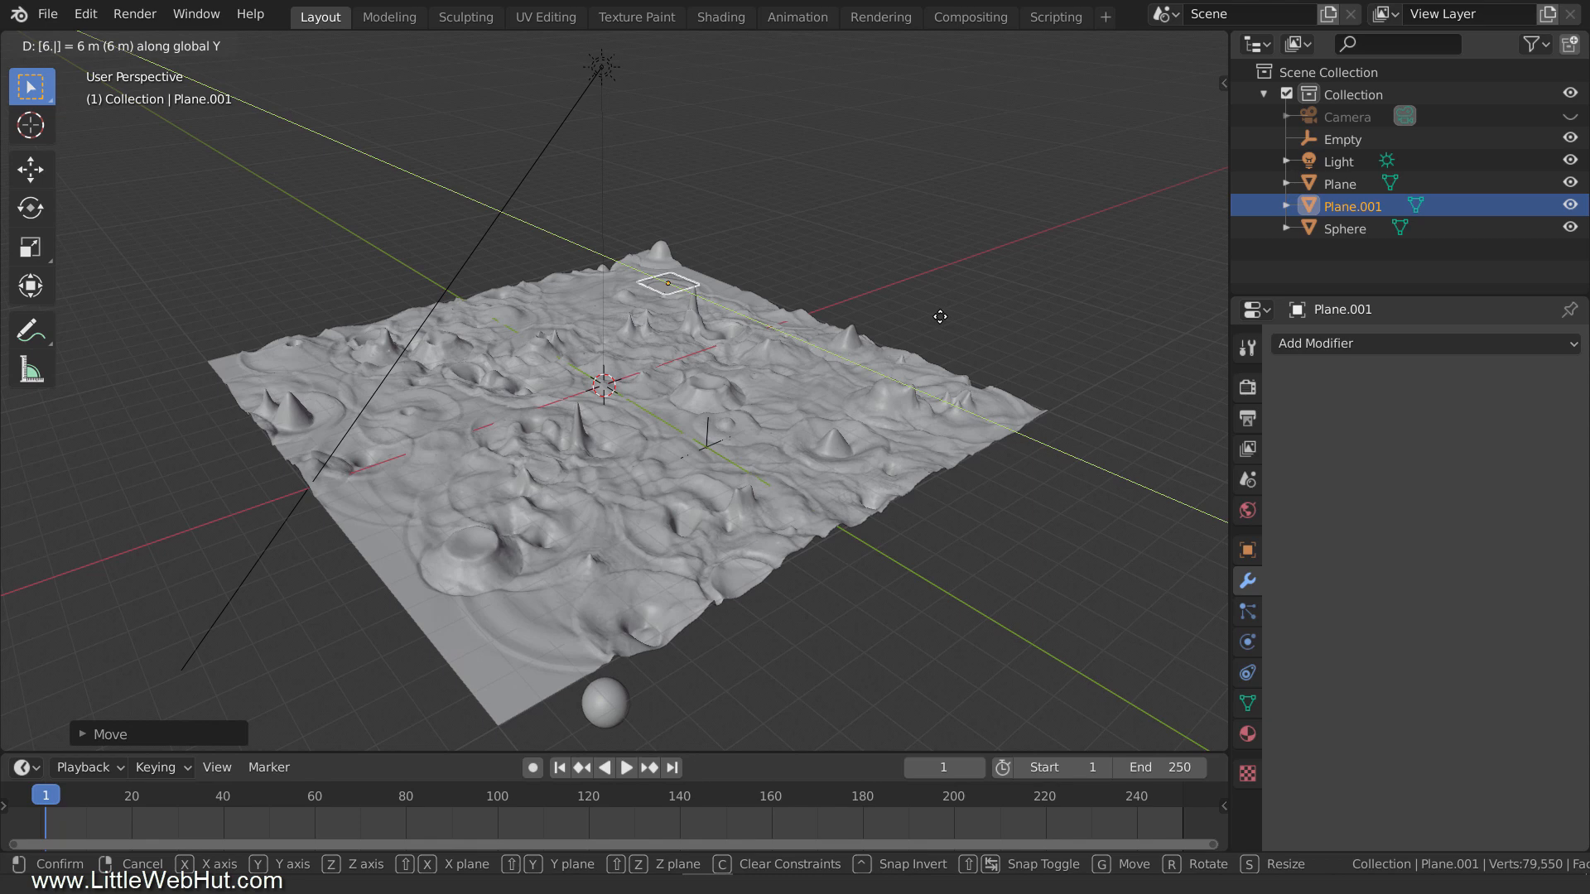
key("Return")
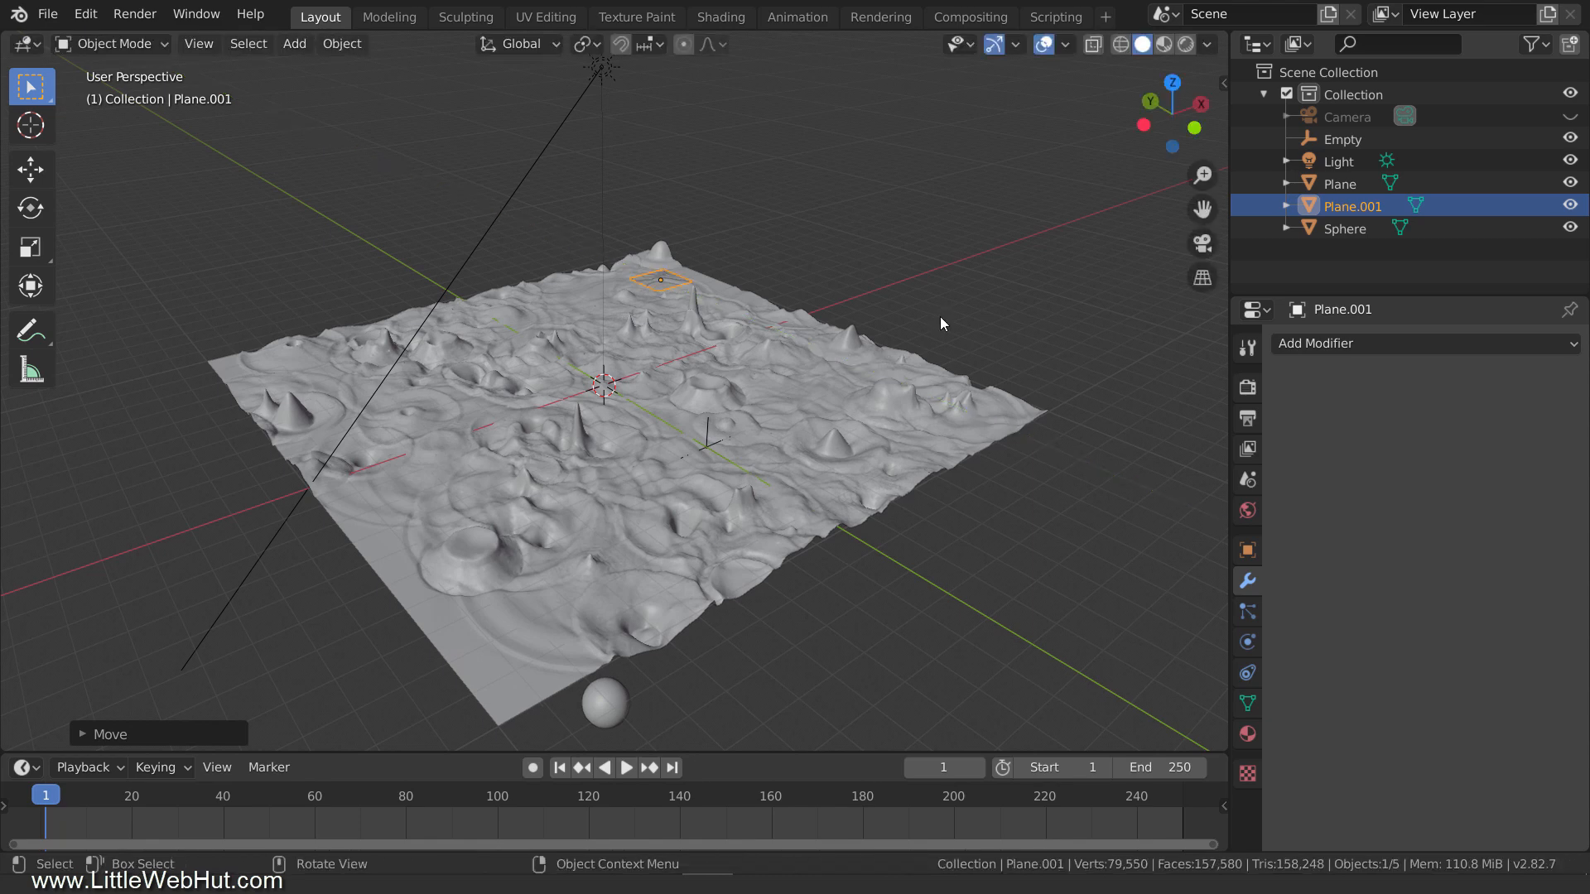
Add an emitter particle system to the small plane at the terrain's far corner and set its particle number to 10.
scroll(940, 317, "up", 10)
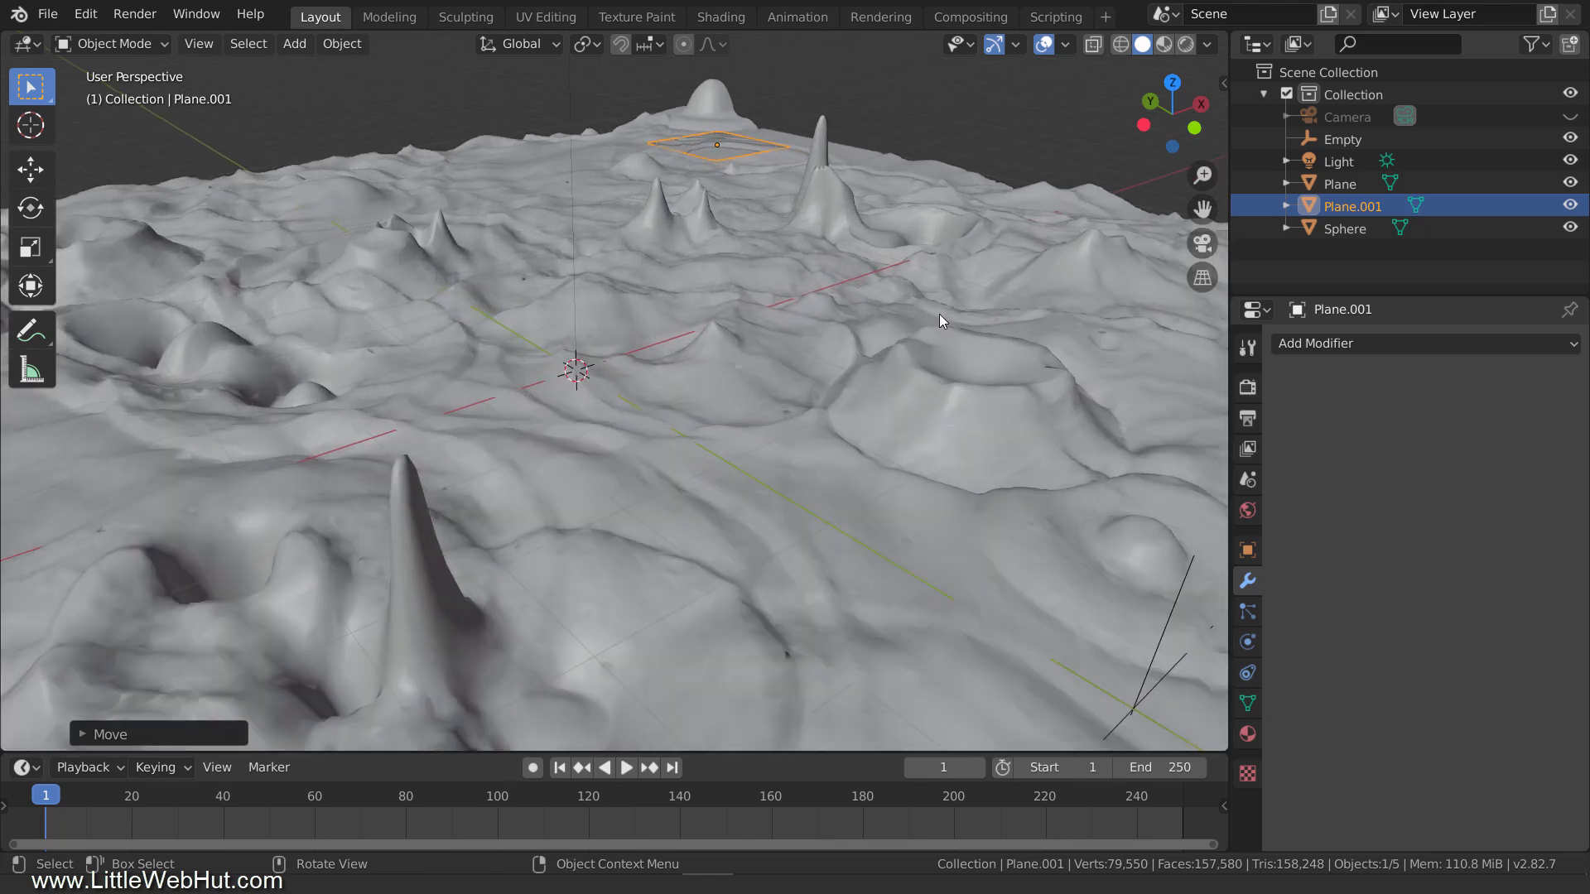
scroll(937, 313, "up", 8)
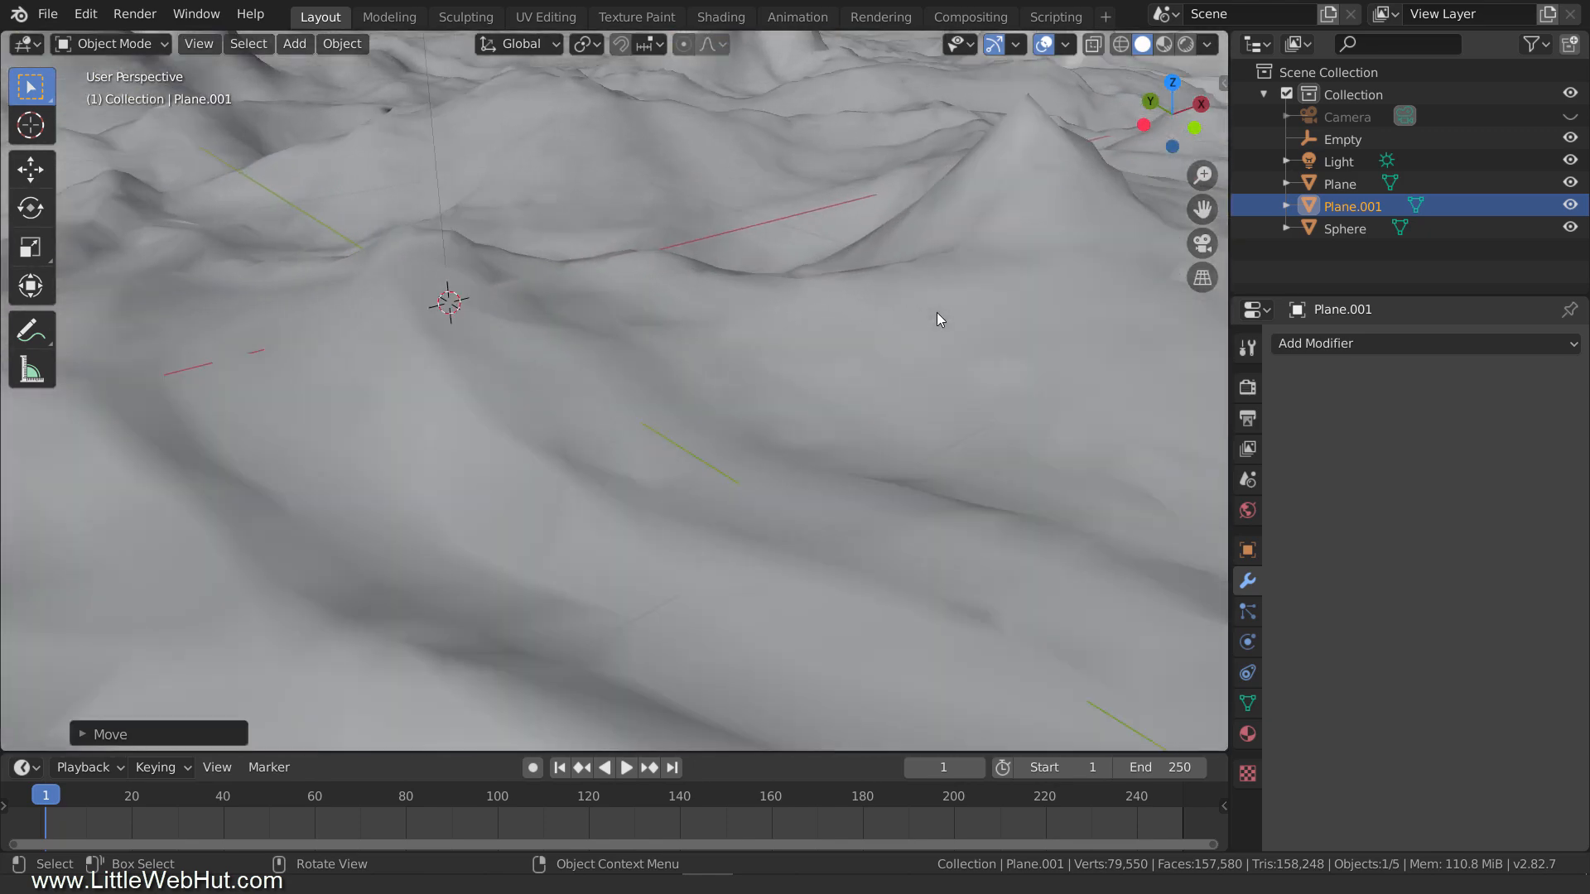
middle_click_drag(914, 225, 776, 744, "shift")
middle_click_drag(843, 249, 765, 644, "shift")
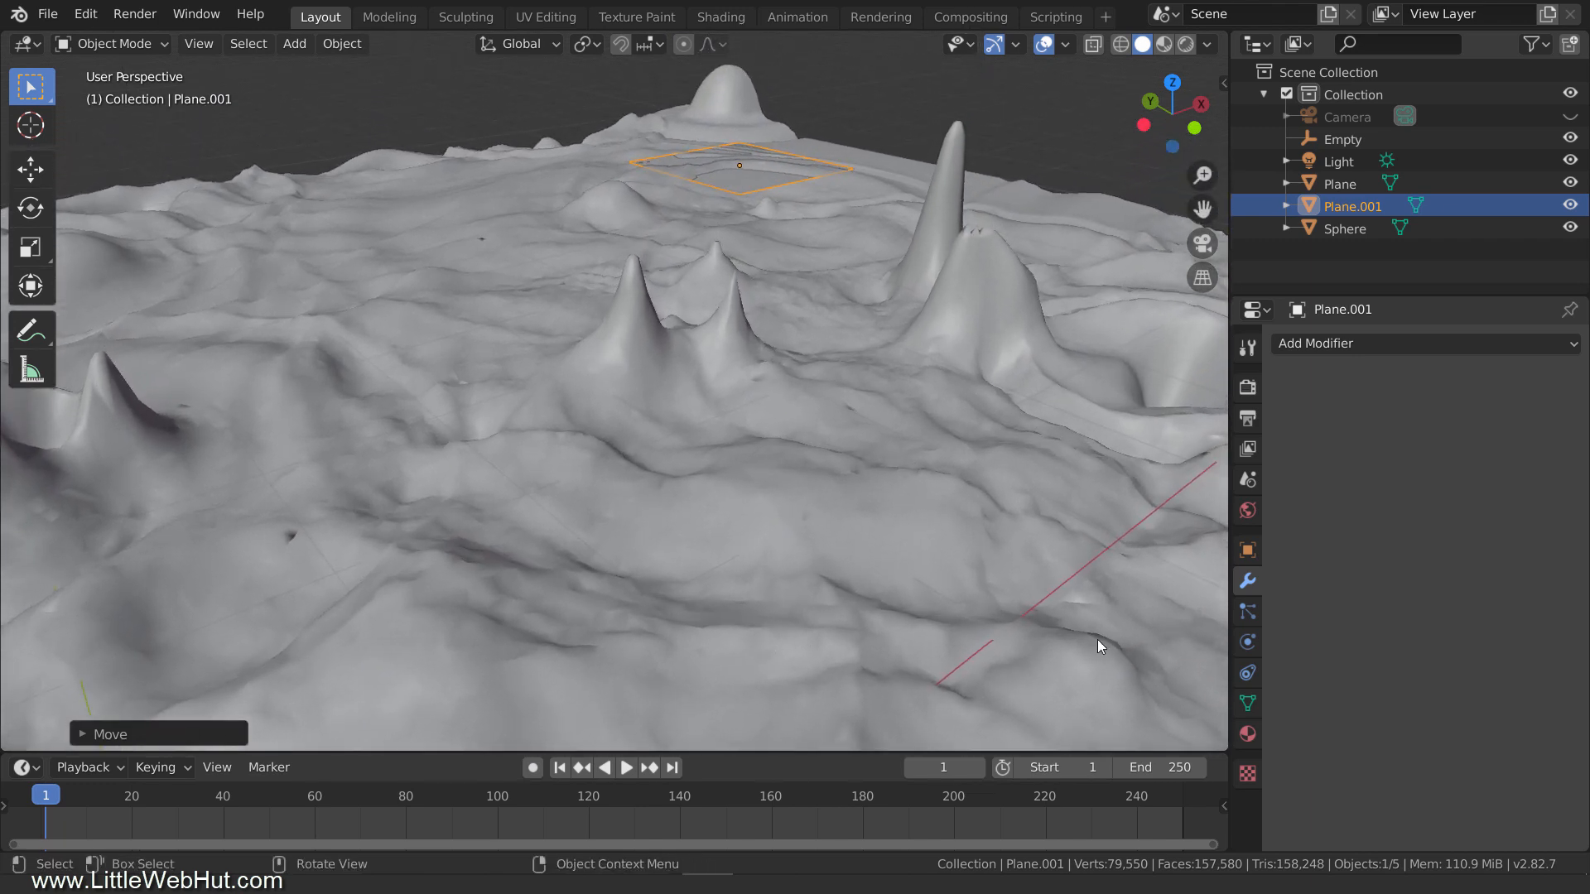
left_click(1248, 612)
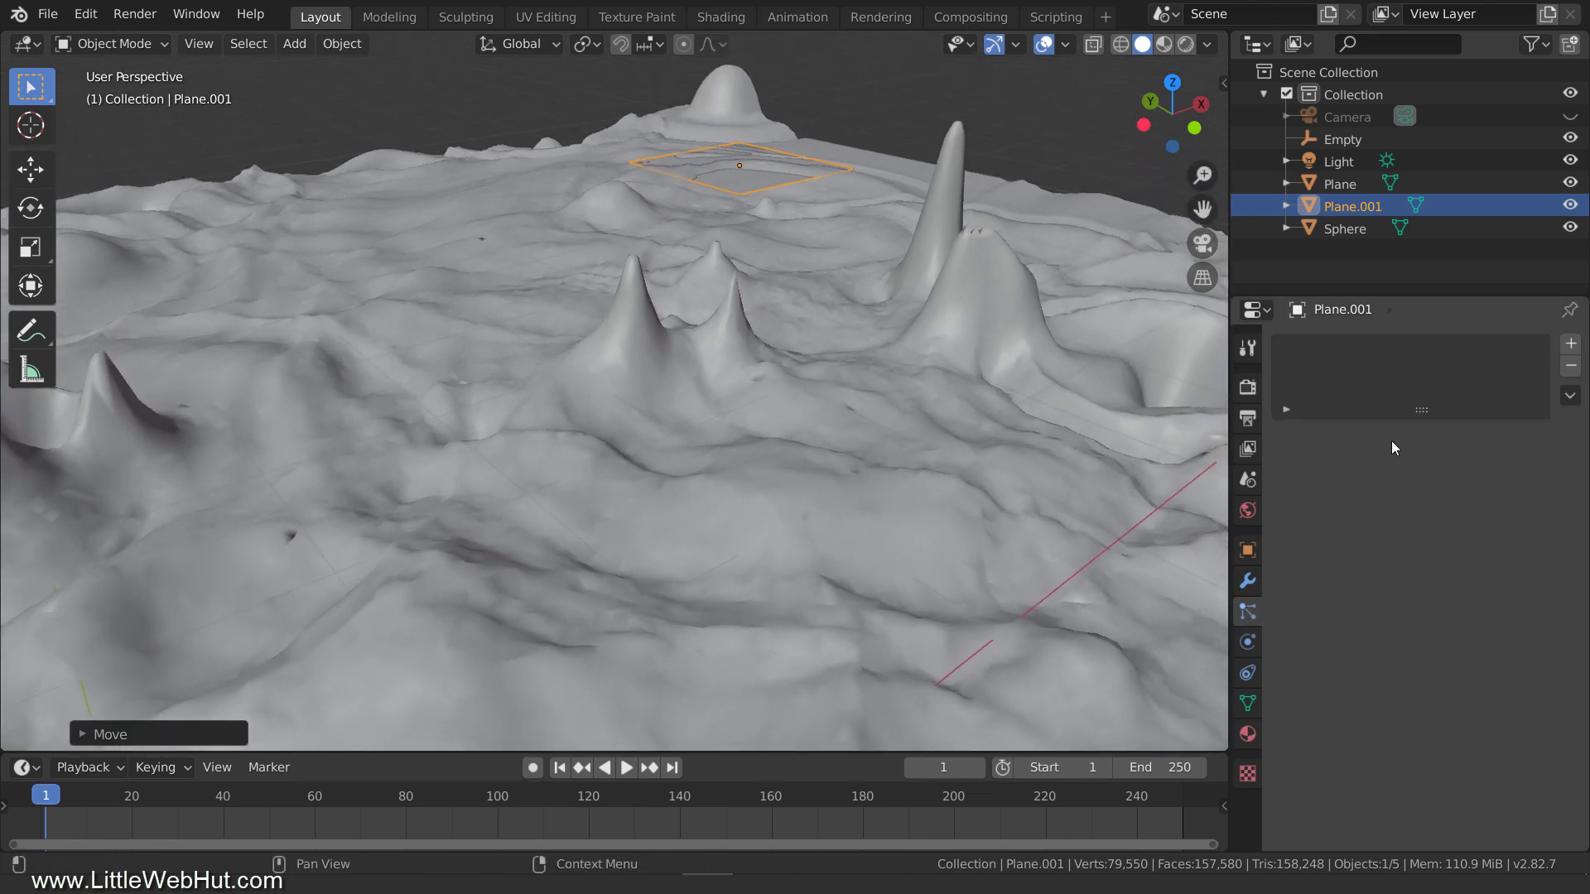
left_click(1571, 344)
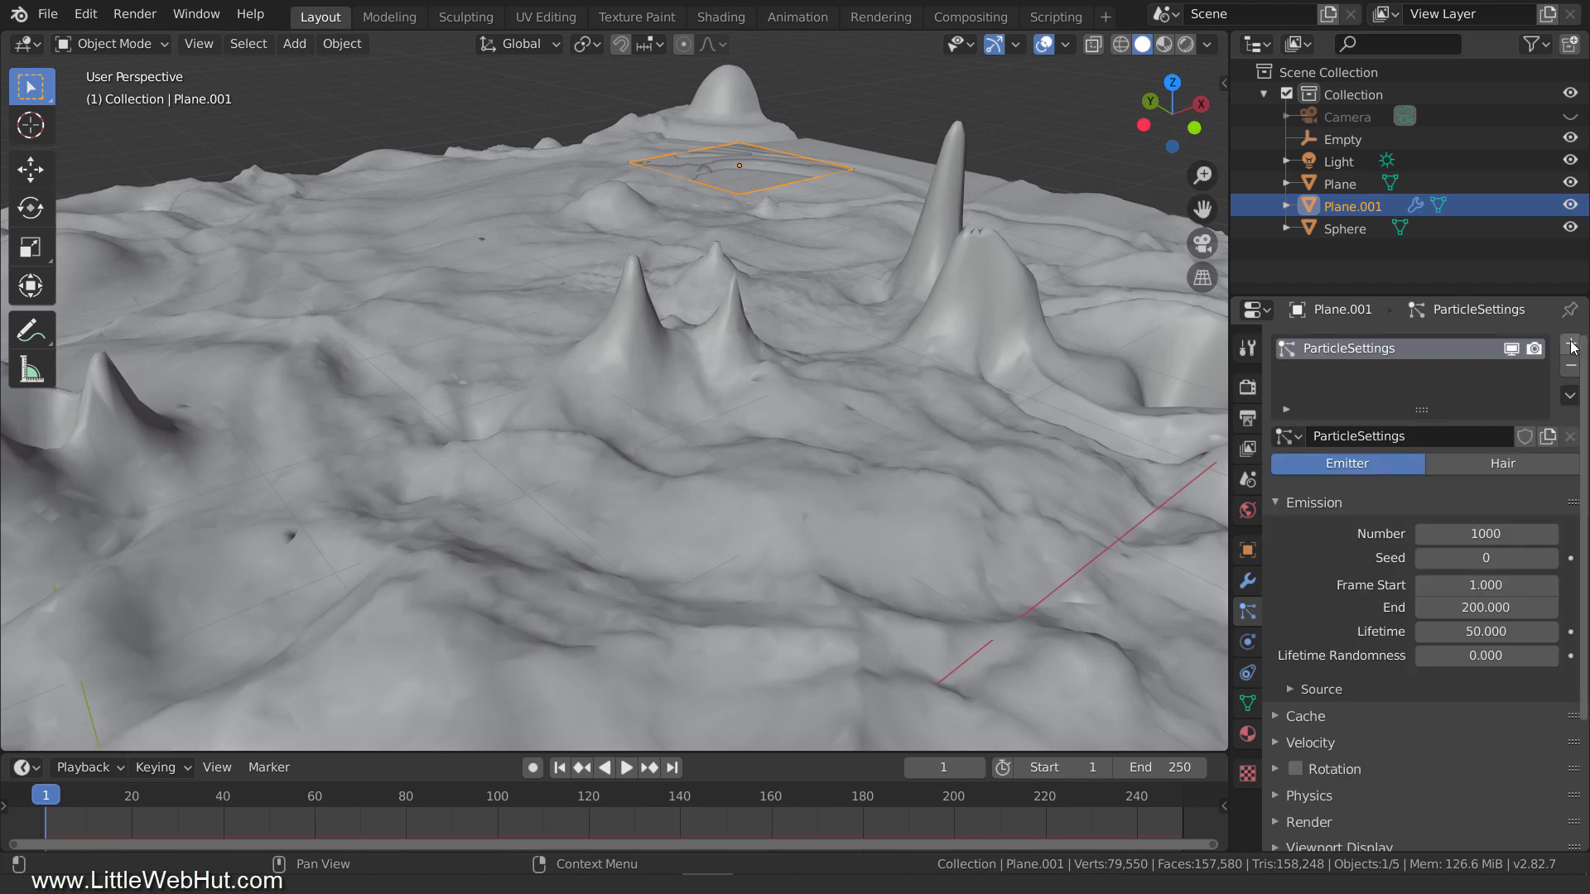
left_click(1512, 534)
type("10")
key("Return")
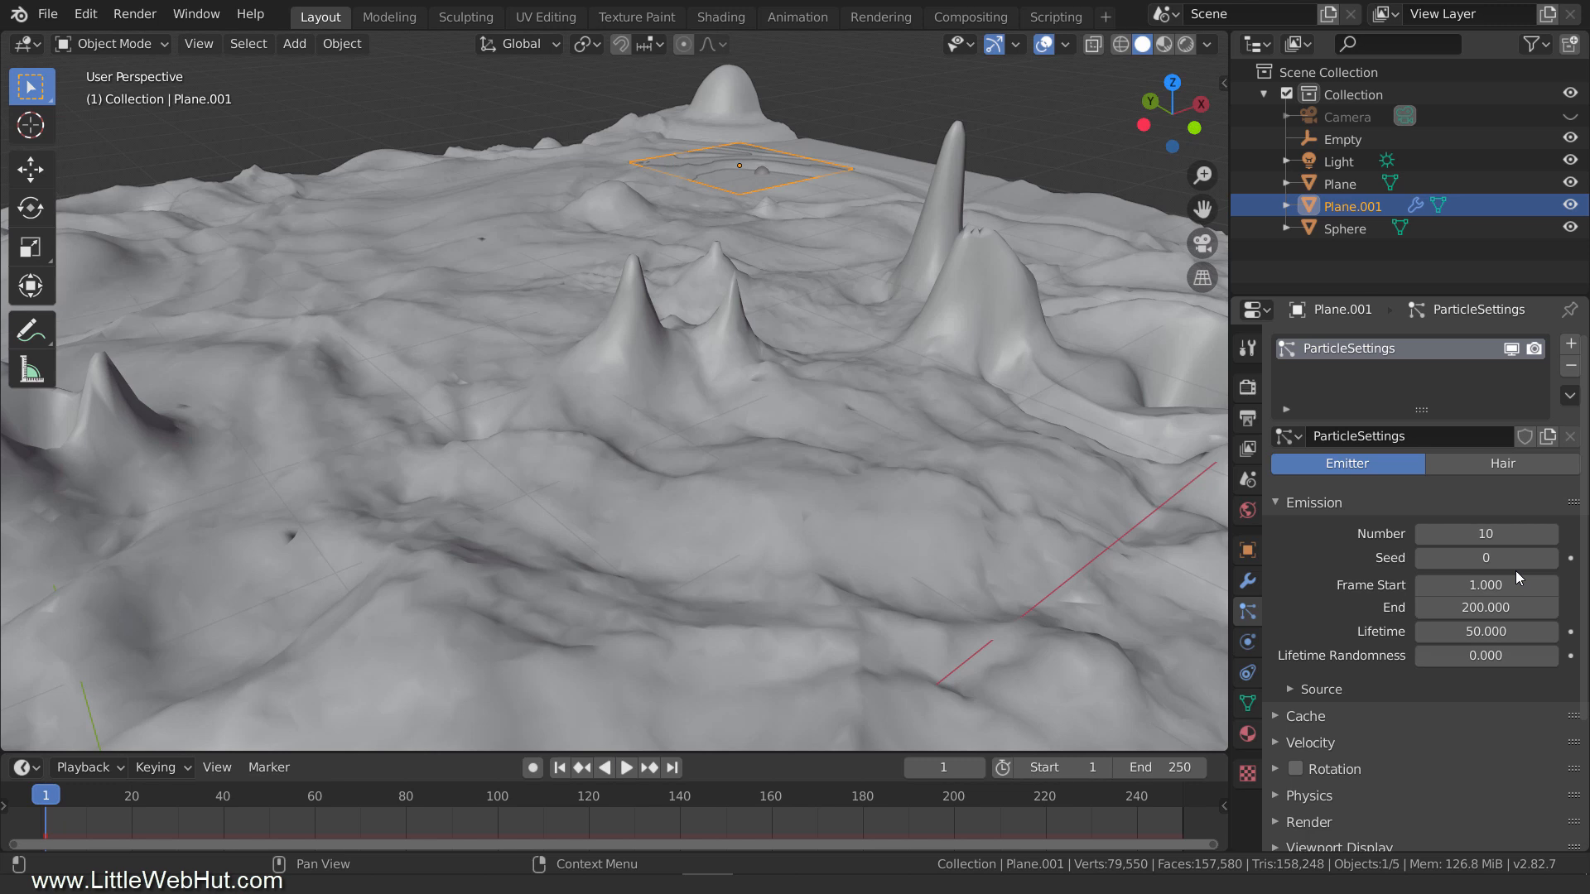
Set the particle emission's end frame to 1 and the particle lifetime to 1000.
left_click(1515, 607)
type("1")
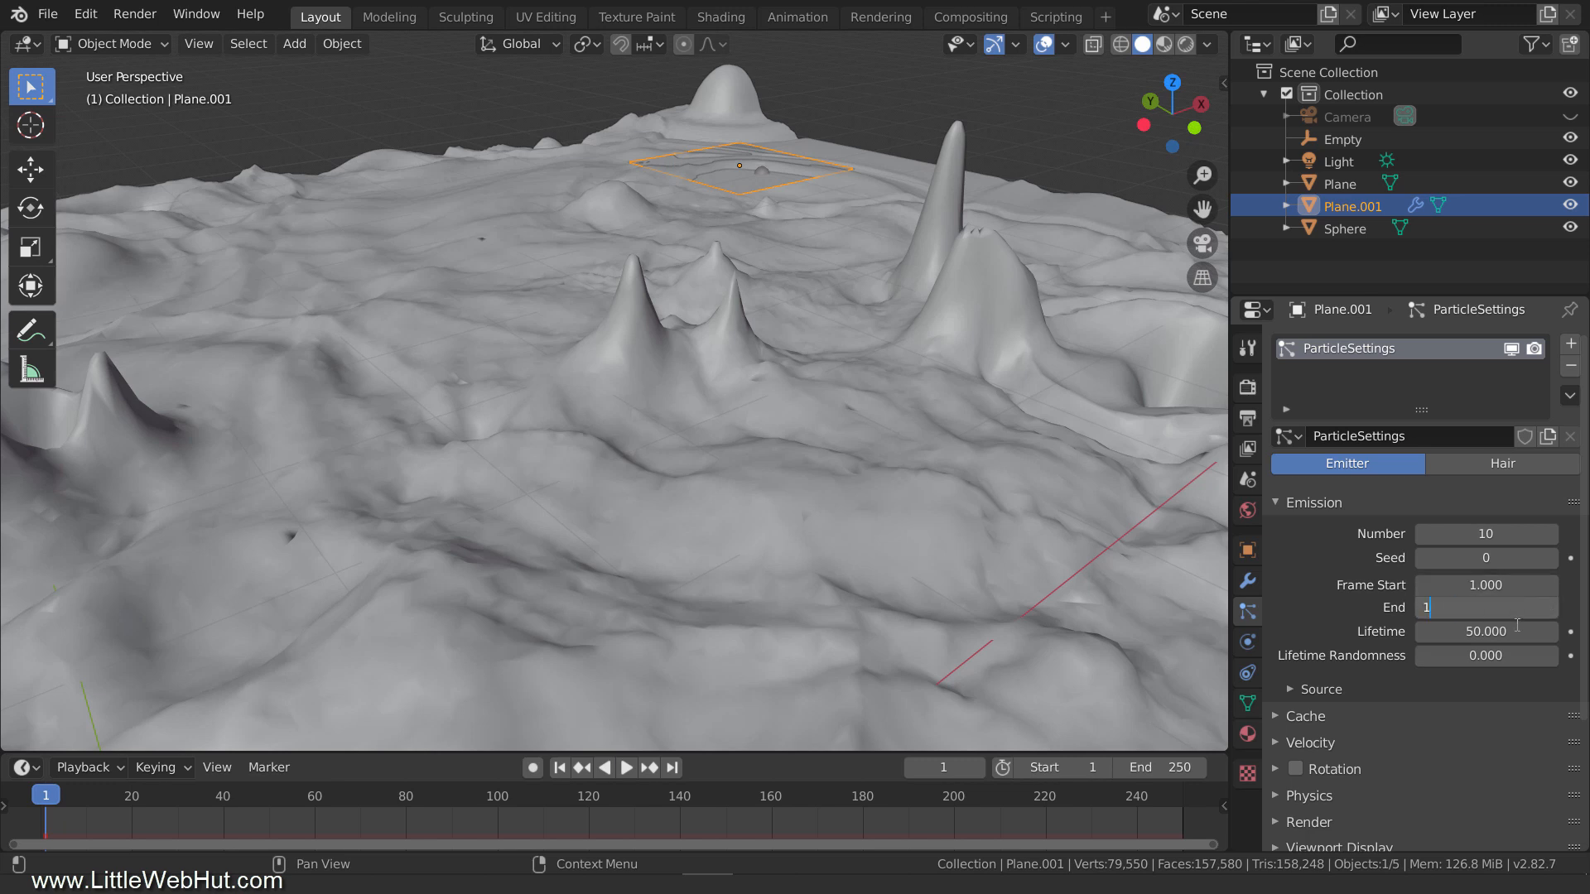
key("Return")
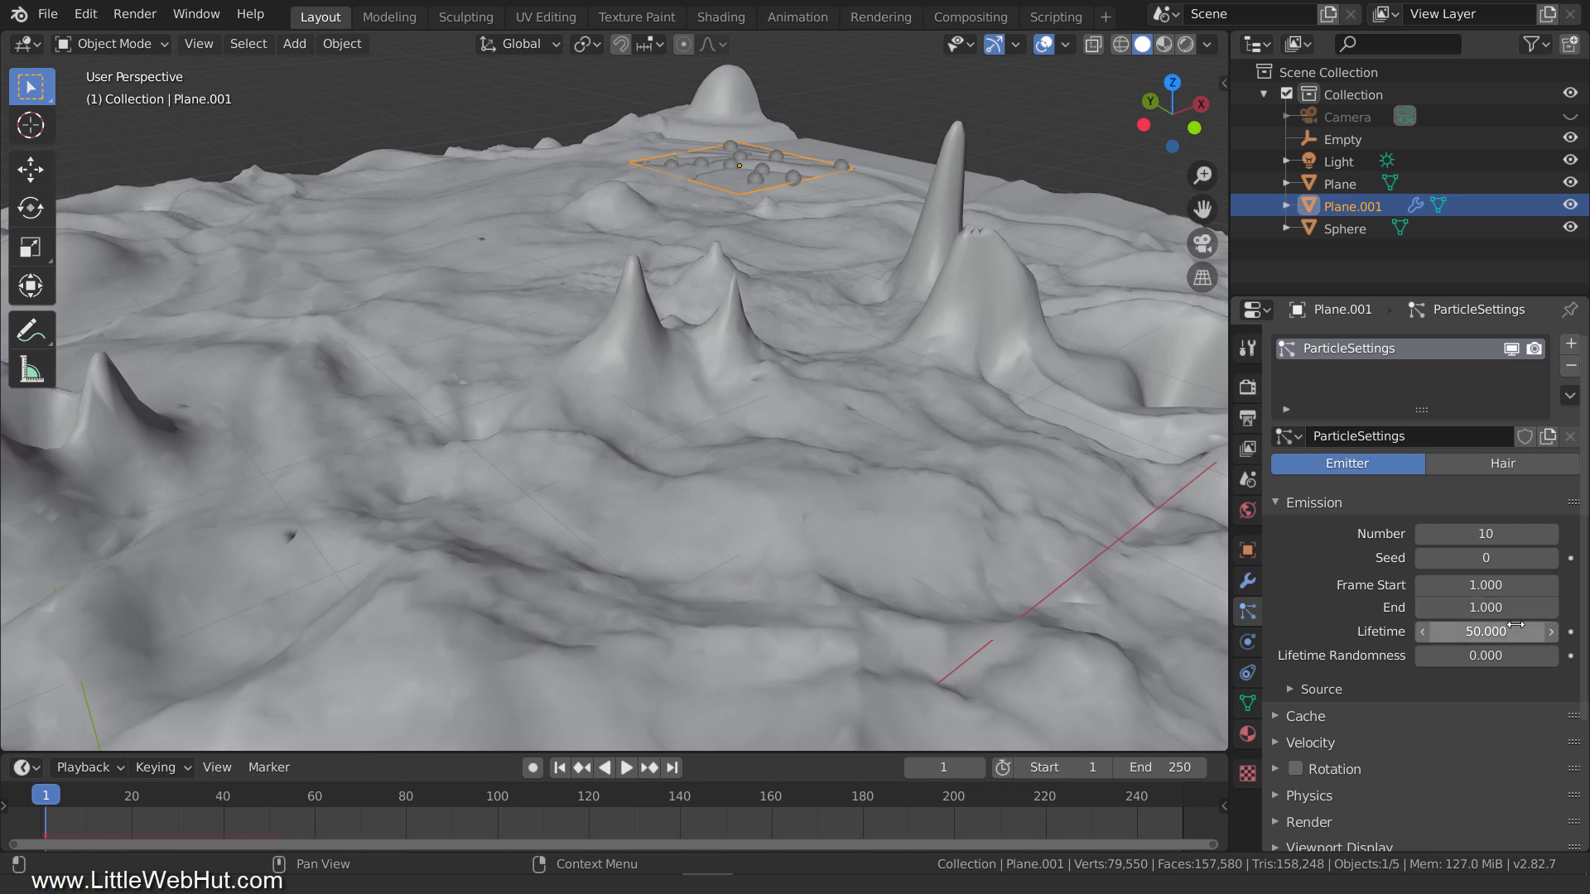
left_click(1513, 628)
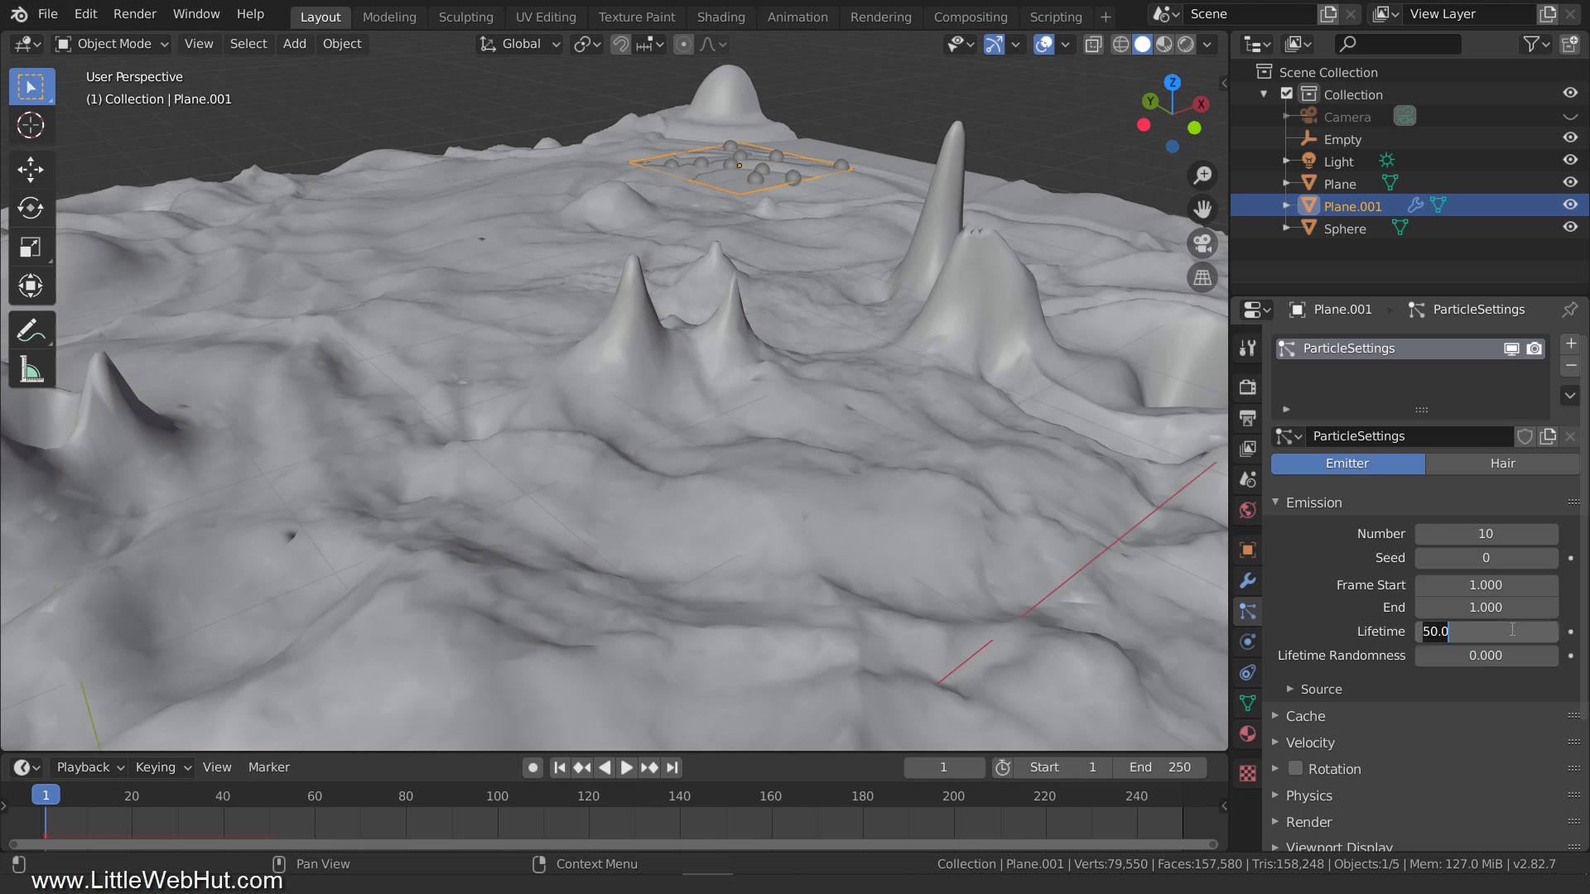
type("1000")
key("Return")
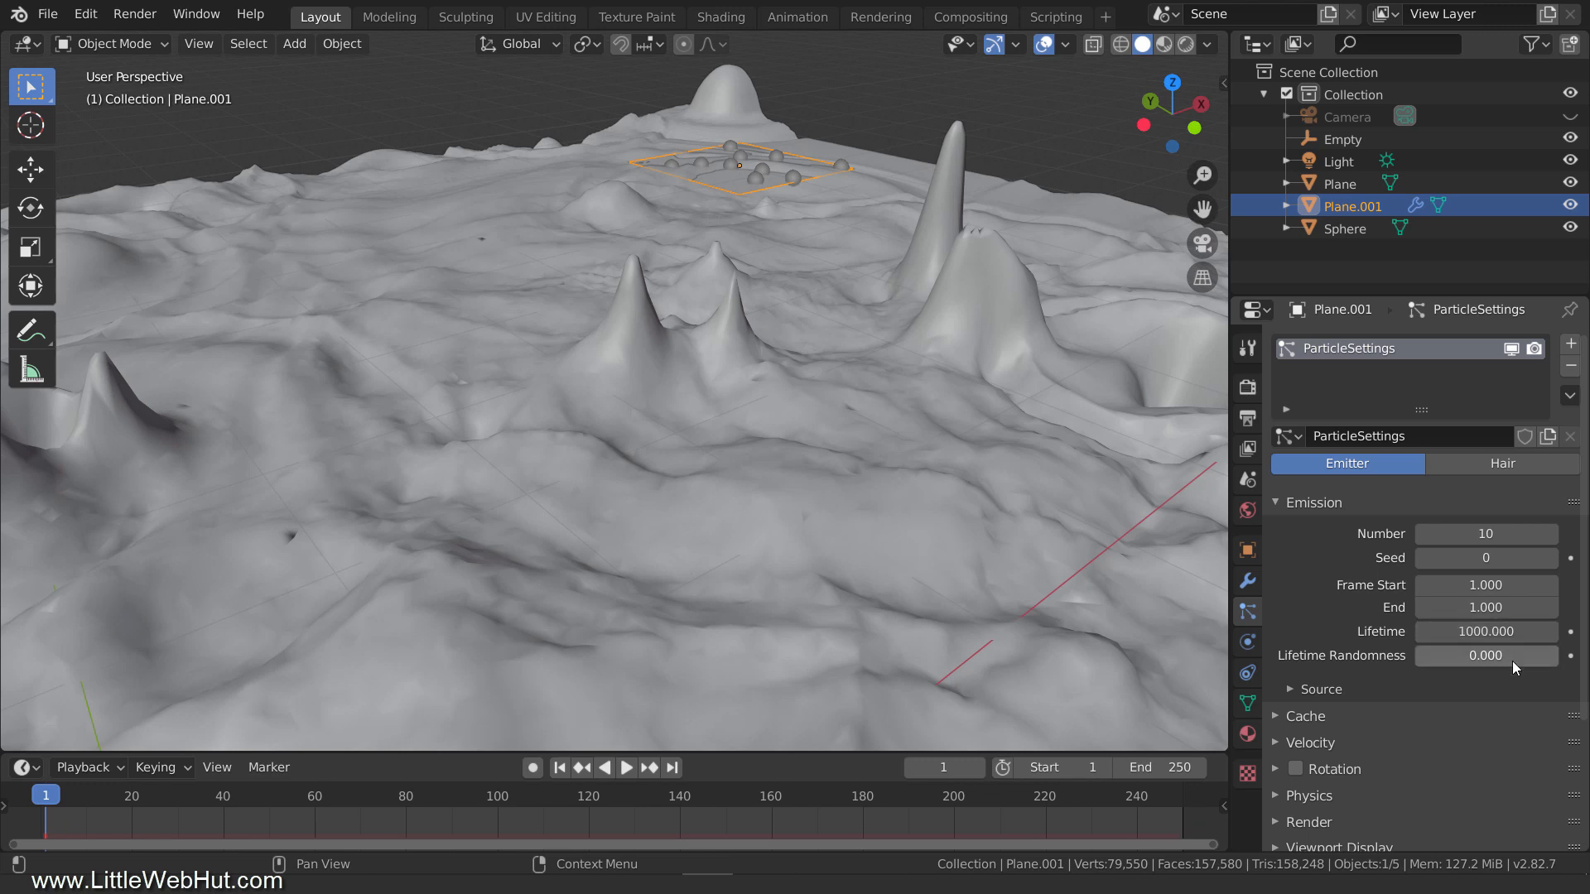
Change the particle system's physics type to Boids.
left_click(1273, 795)
scroll(1302, 732, "down", 6)
scroll(1302, 732, "down", 3)
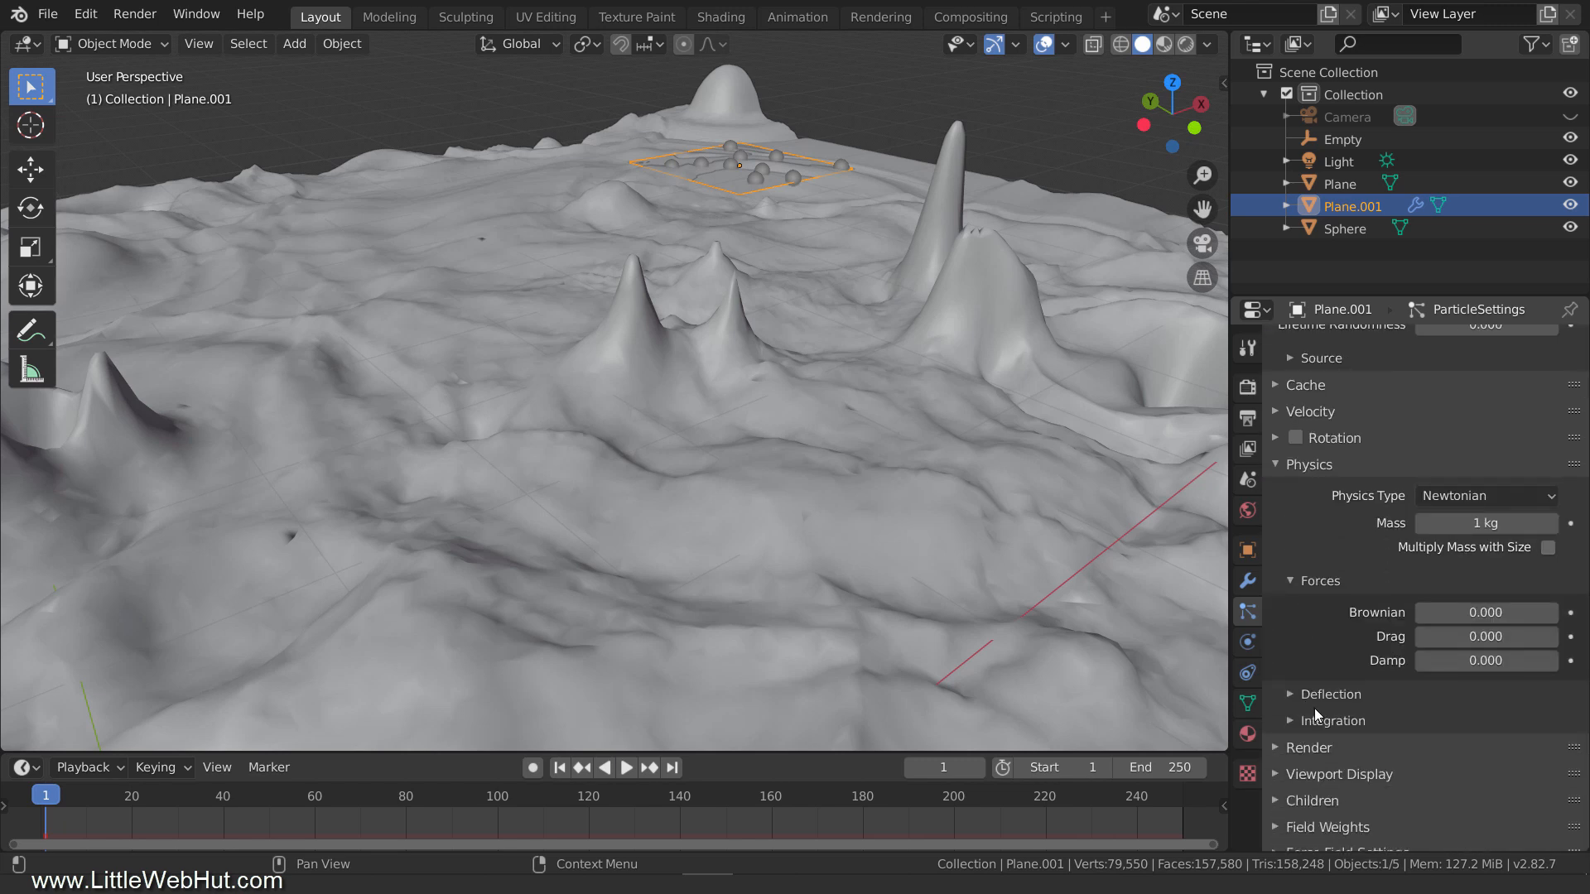
left_click(1477, 497)
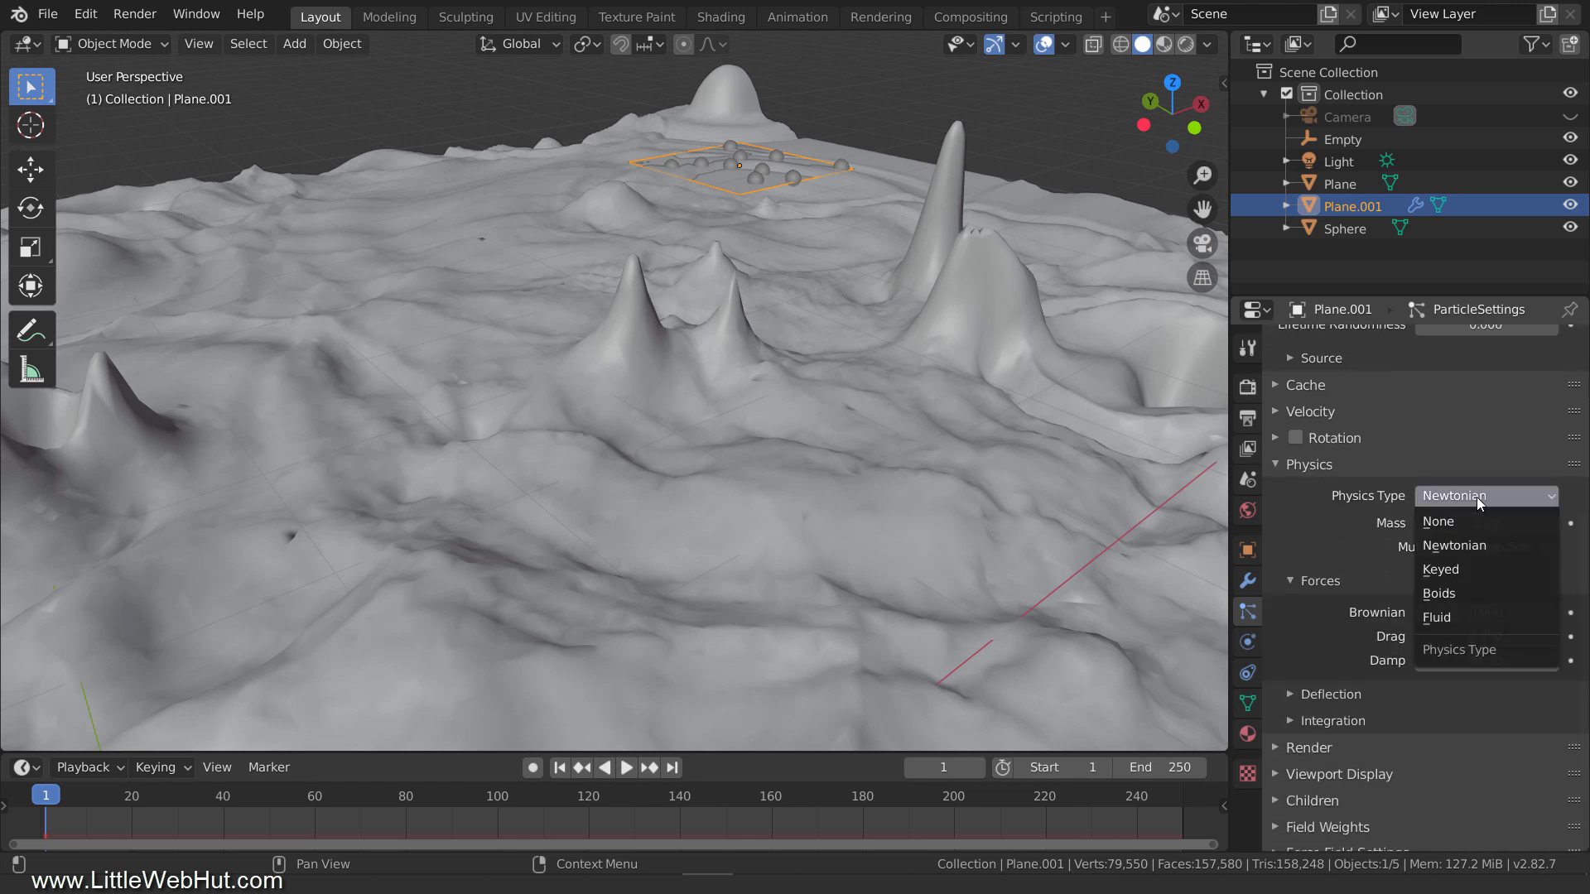
left_click(1490, 591)
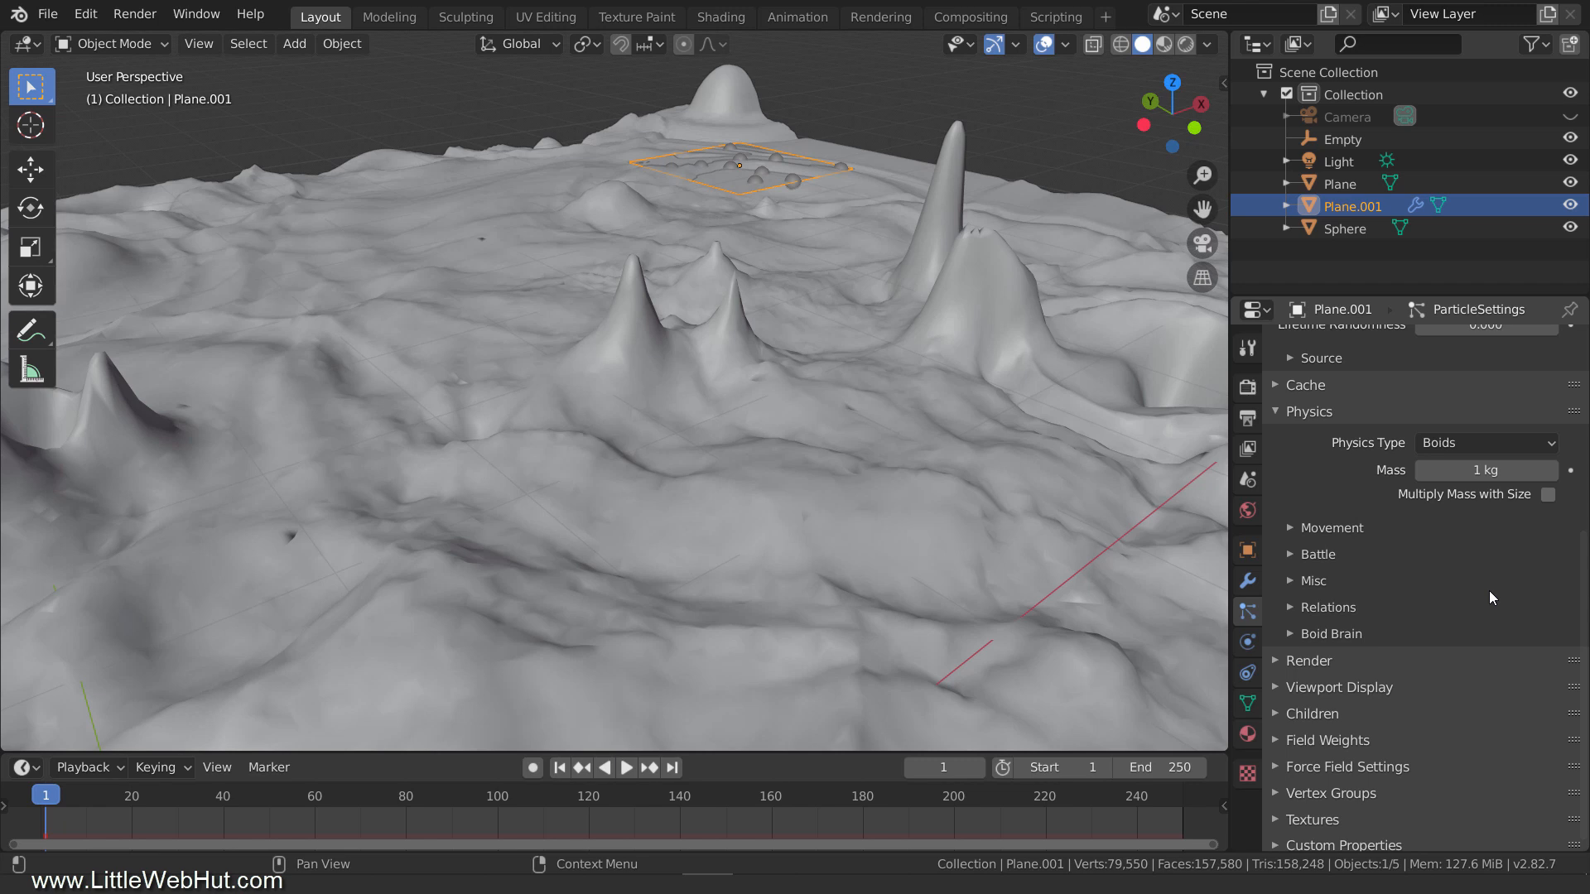
Disable flight and allow land in the boids' movement settings.
left_click(1289, 530)
scroll(1295, 536, "down", 1)
scroll(1296, 537, "down", 4)
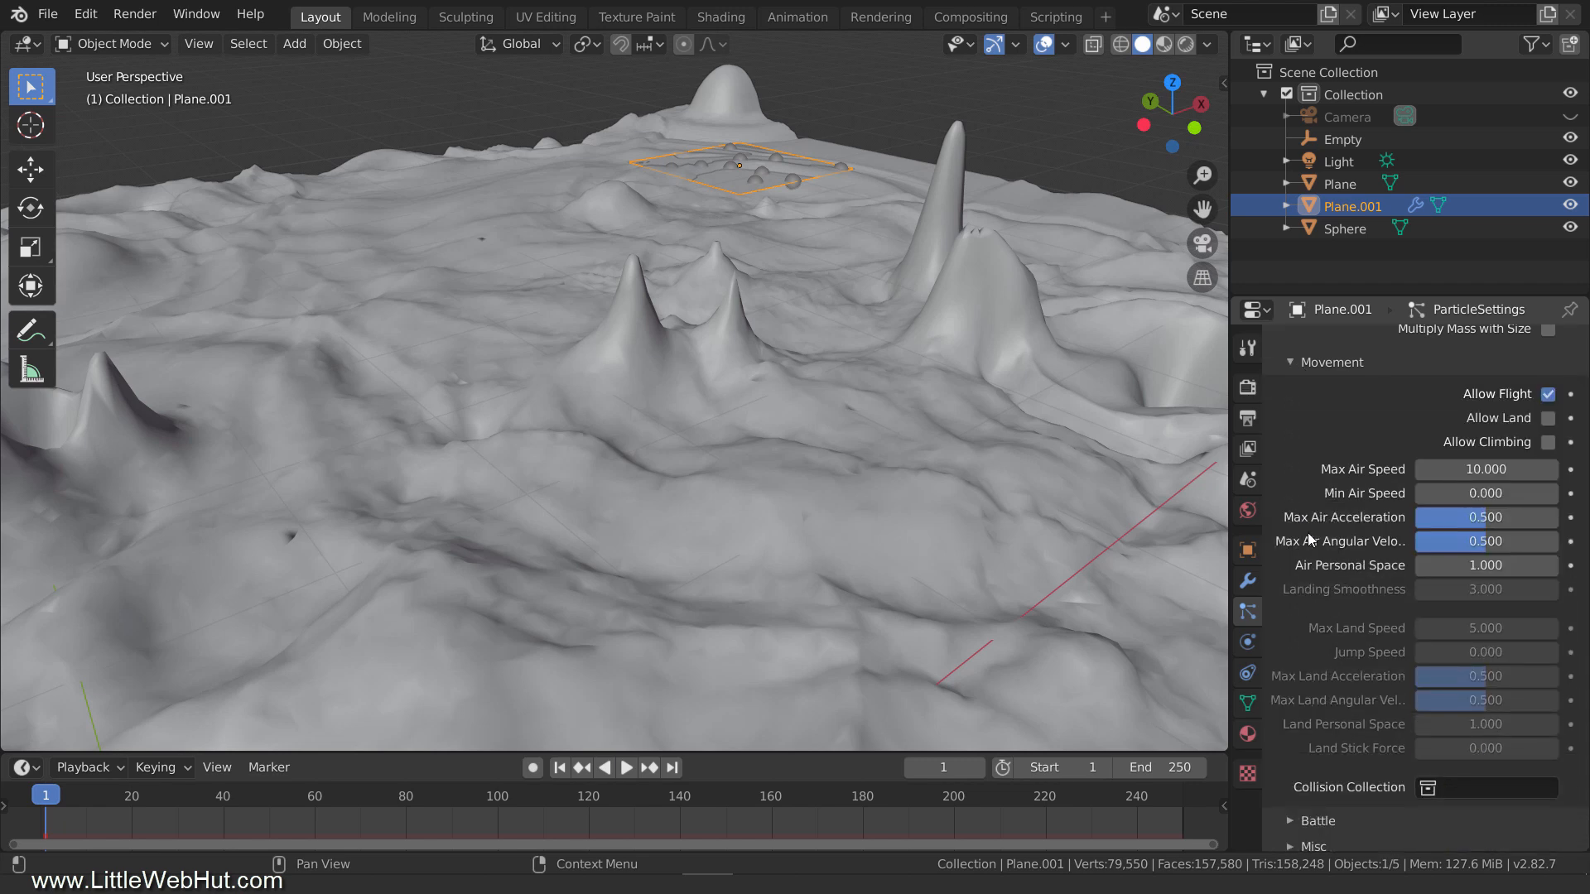
left_click(1548, 394)
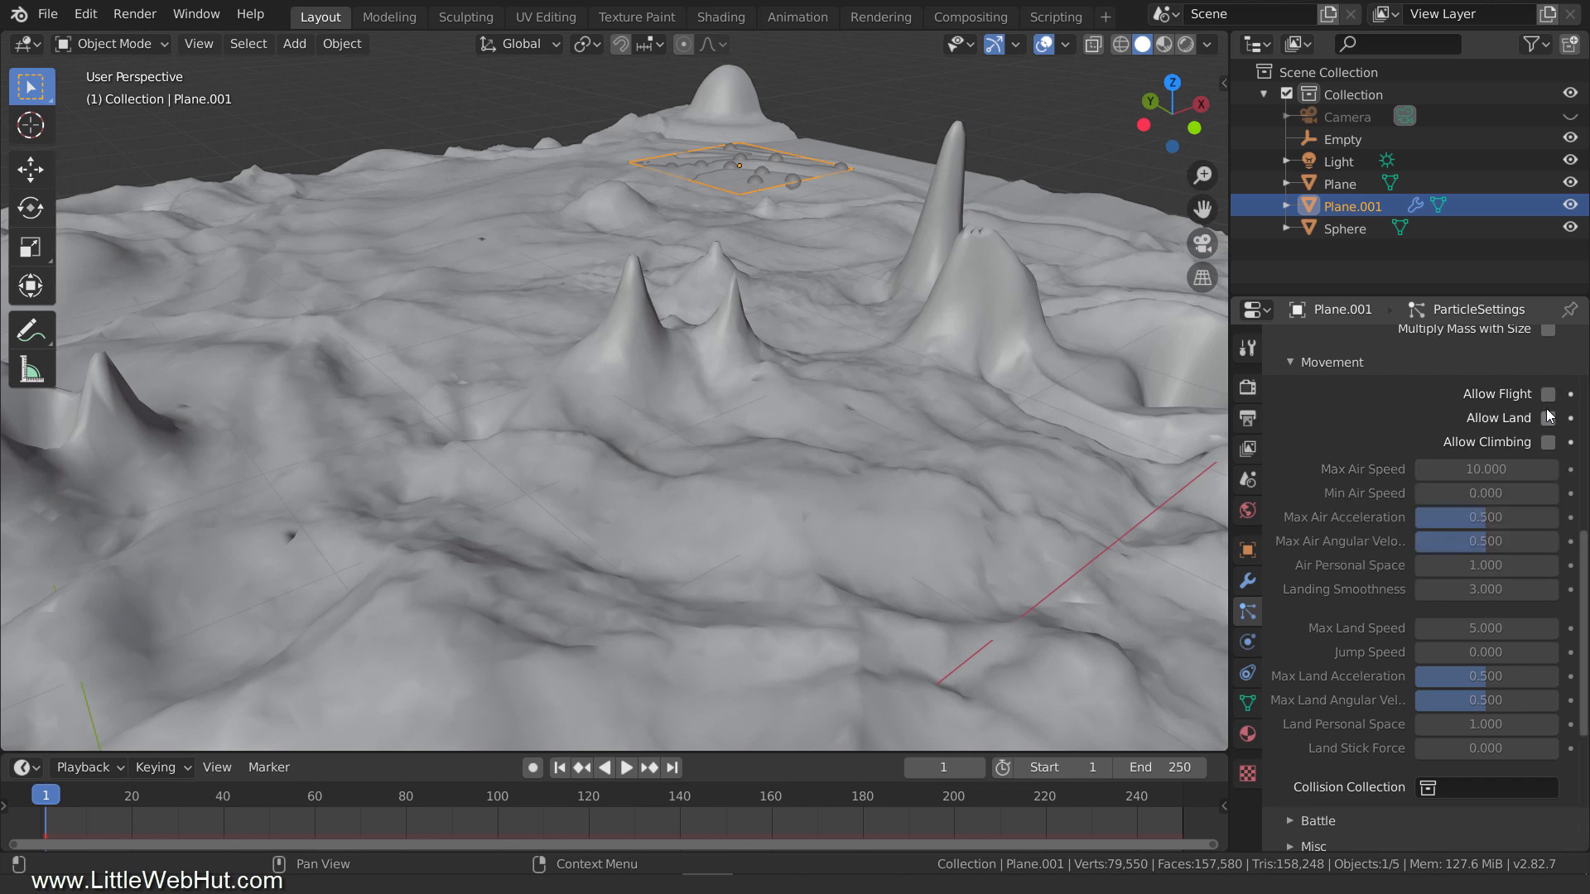
left_click(1548, 418)
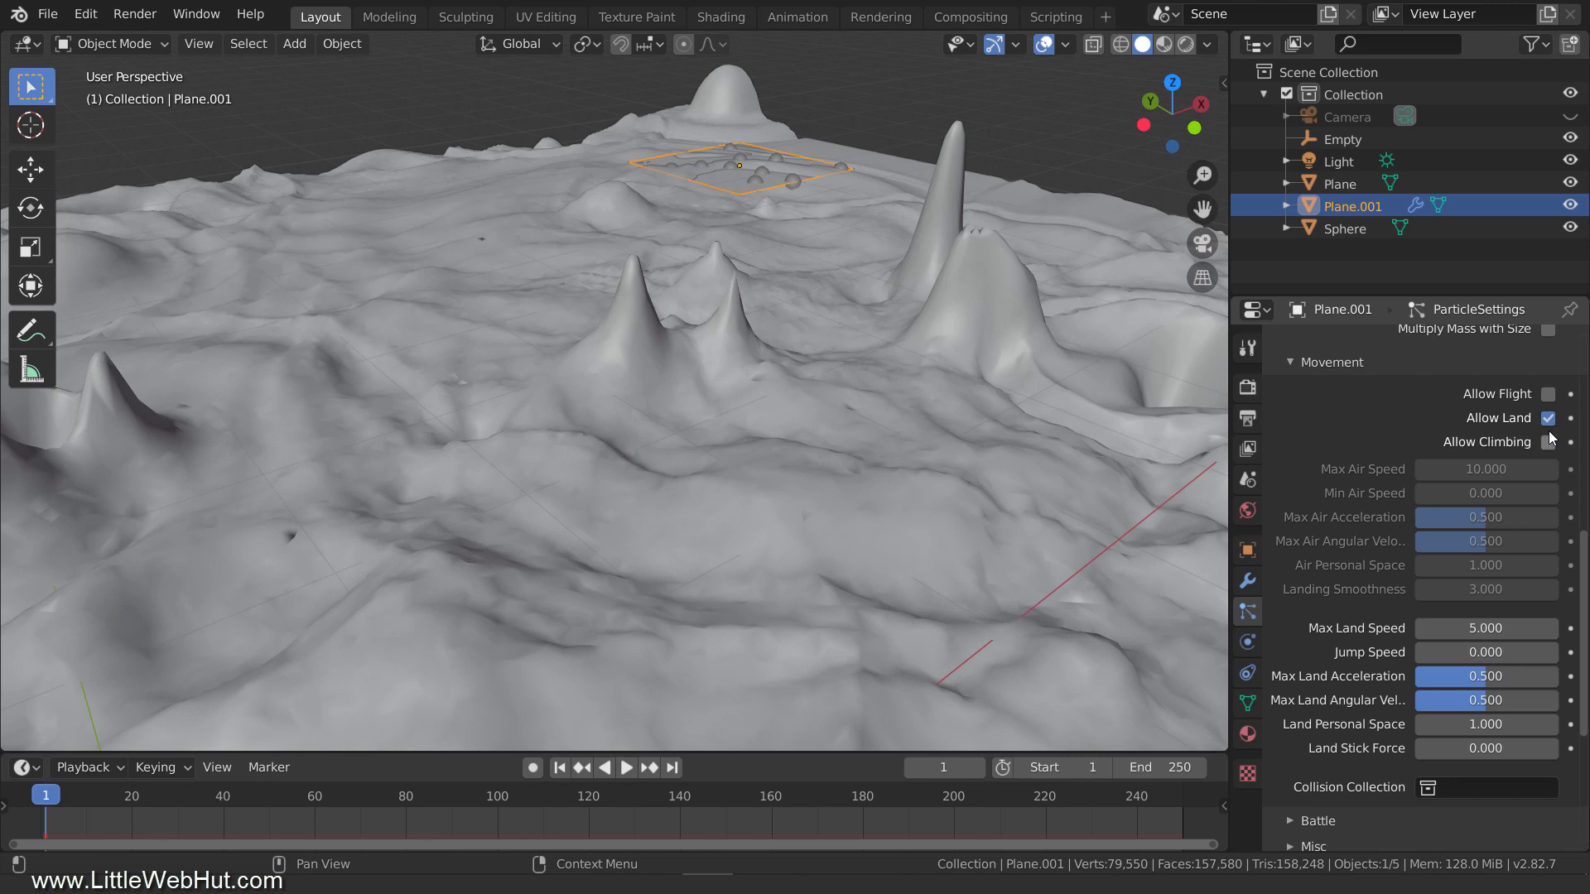
Set the boids' Land Personal Space to 1.5.
left_click(1495, 725)
type("1.01.5")
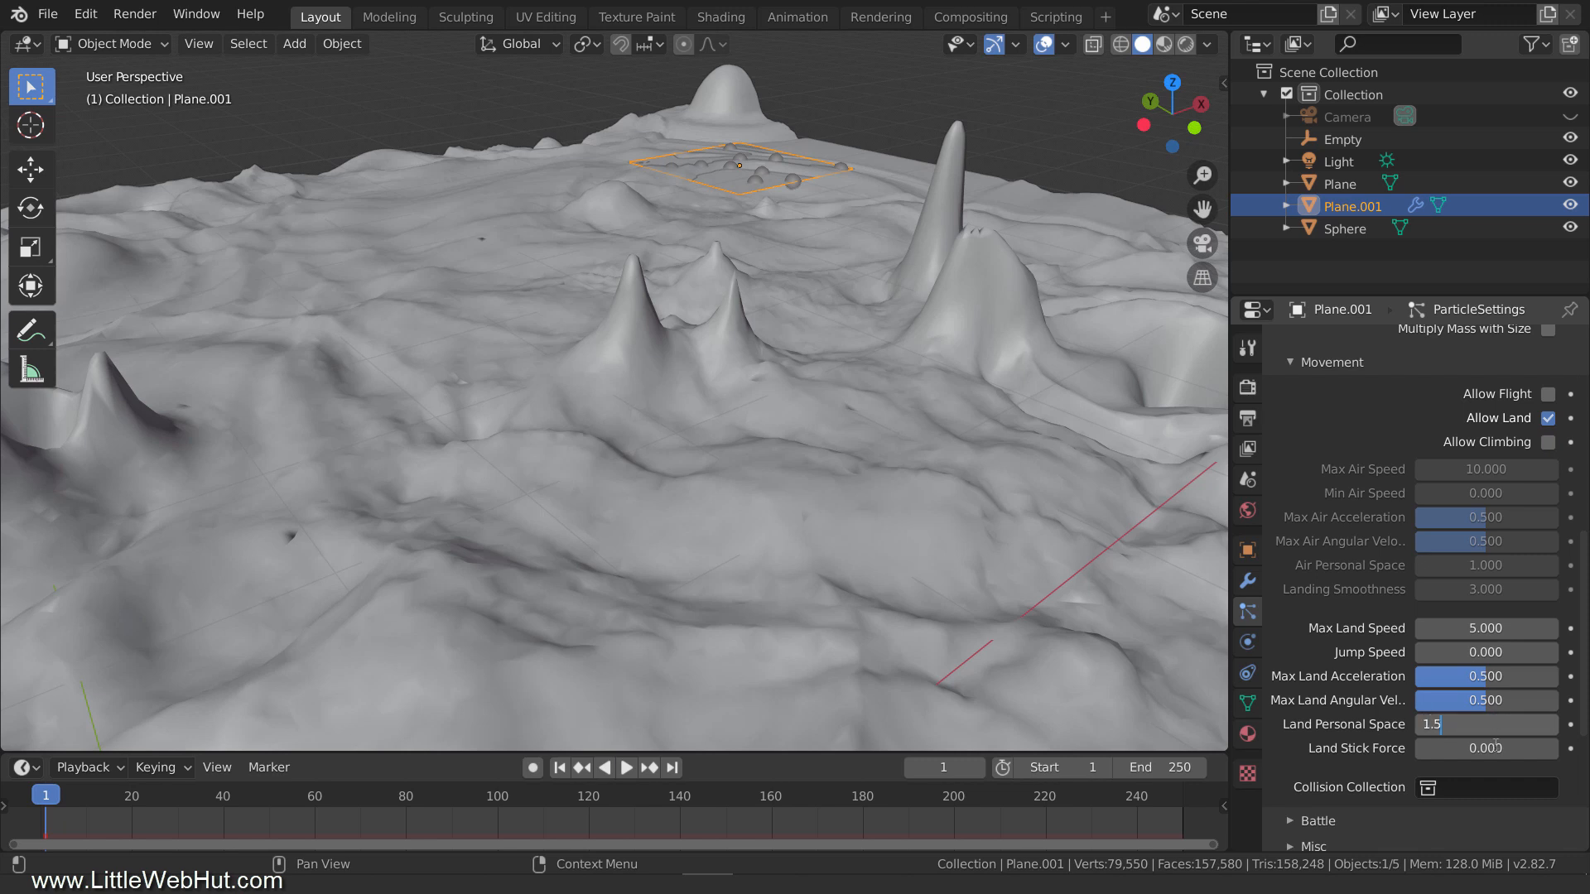
key("Return")
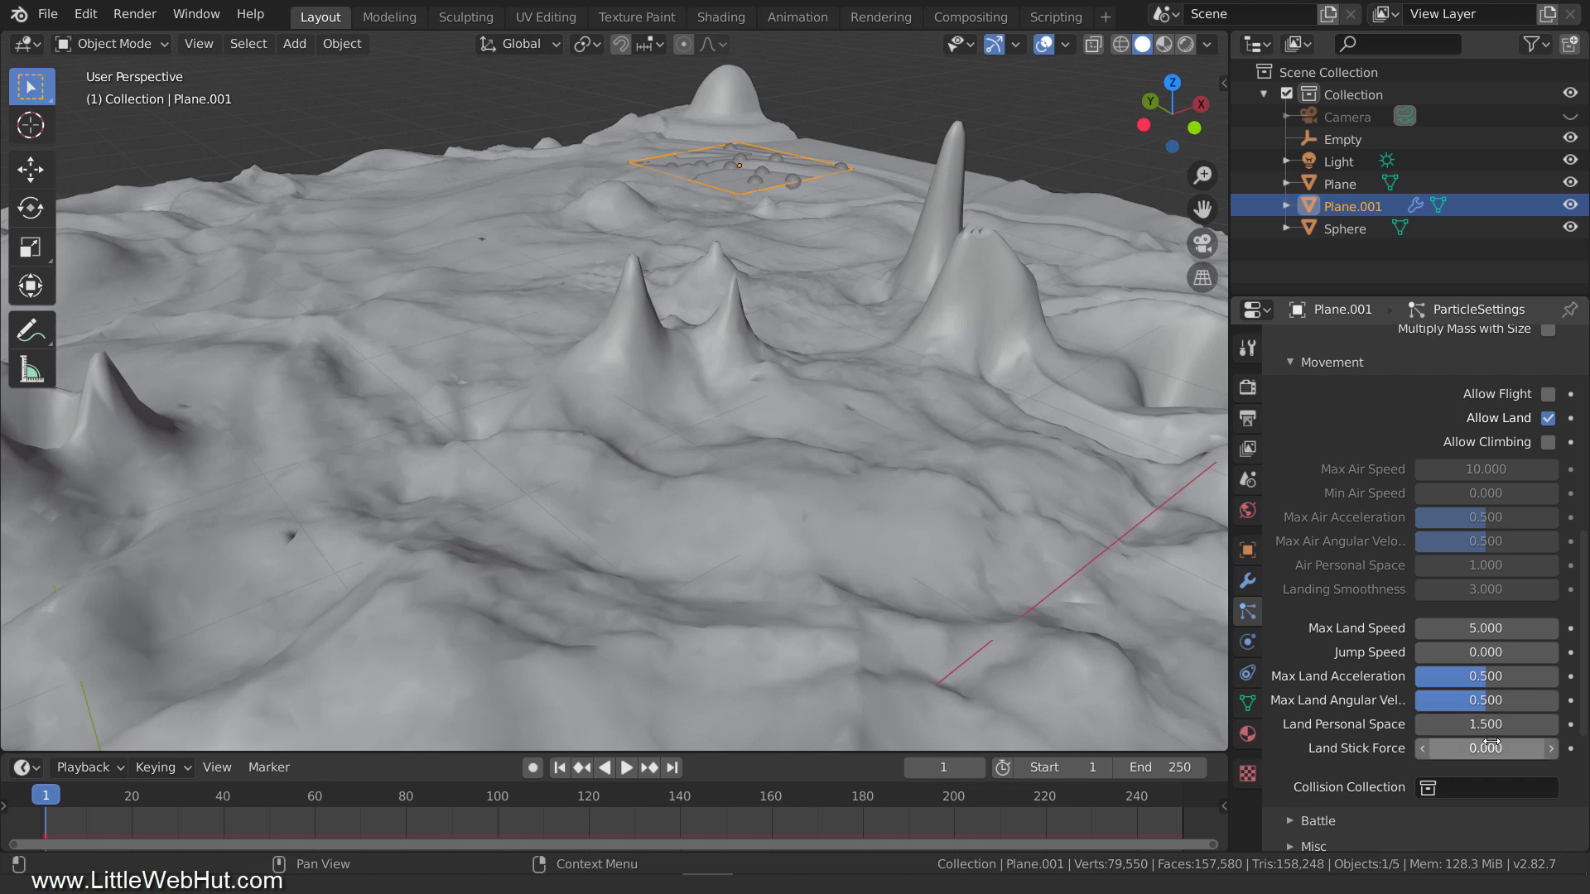
Remove the Flock rule from the Boid Brain rules.
scroll(1491, 745, "down", 3)
scroll(1489, 745, "down", 3)
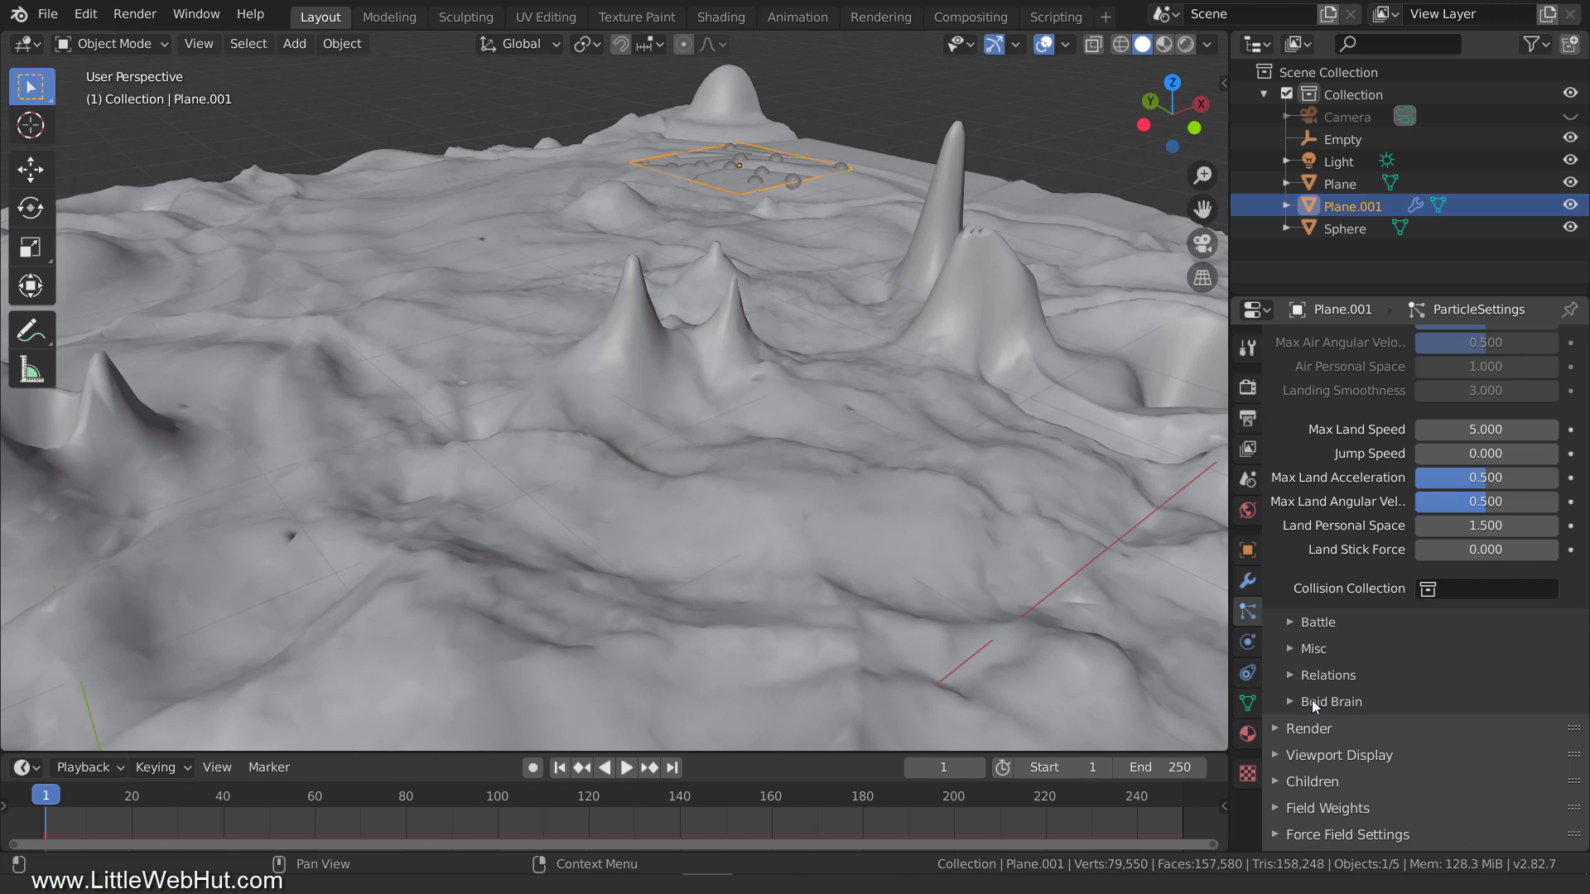
left_click(1289, 702)
scroll(1287, 704, "down", 7)
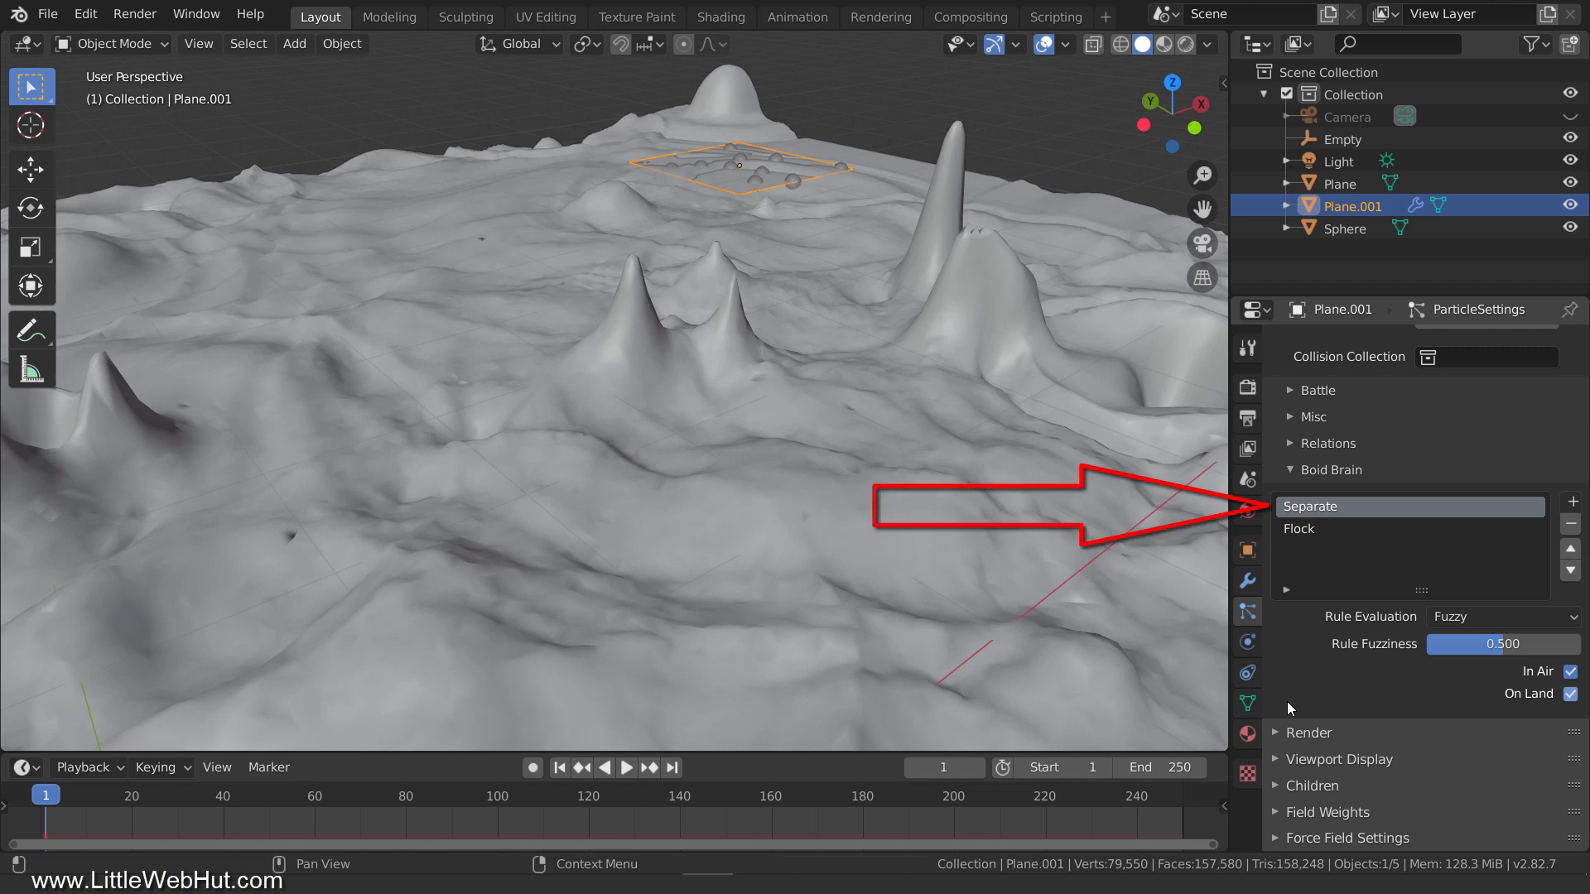
left_click(1296, 530)
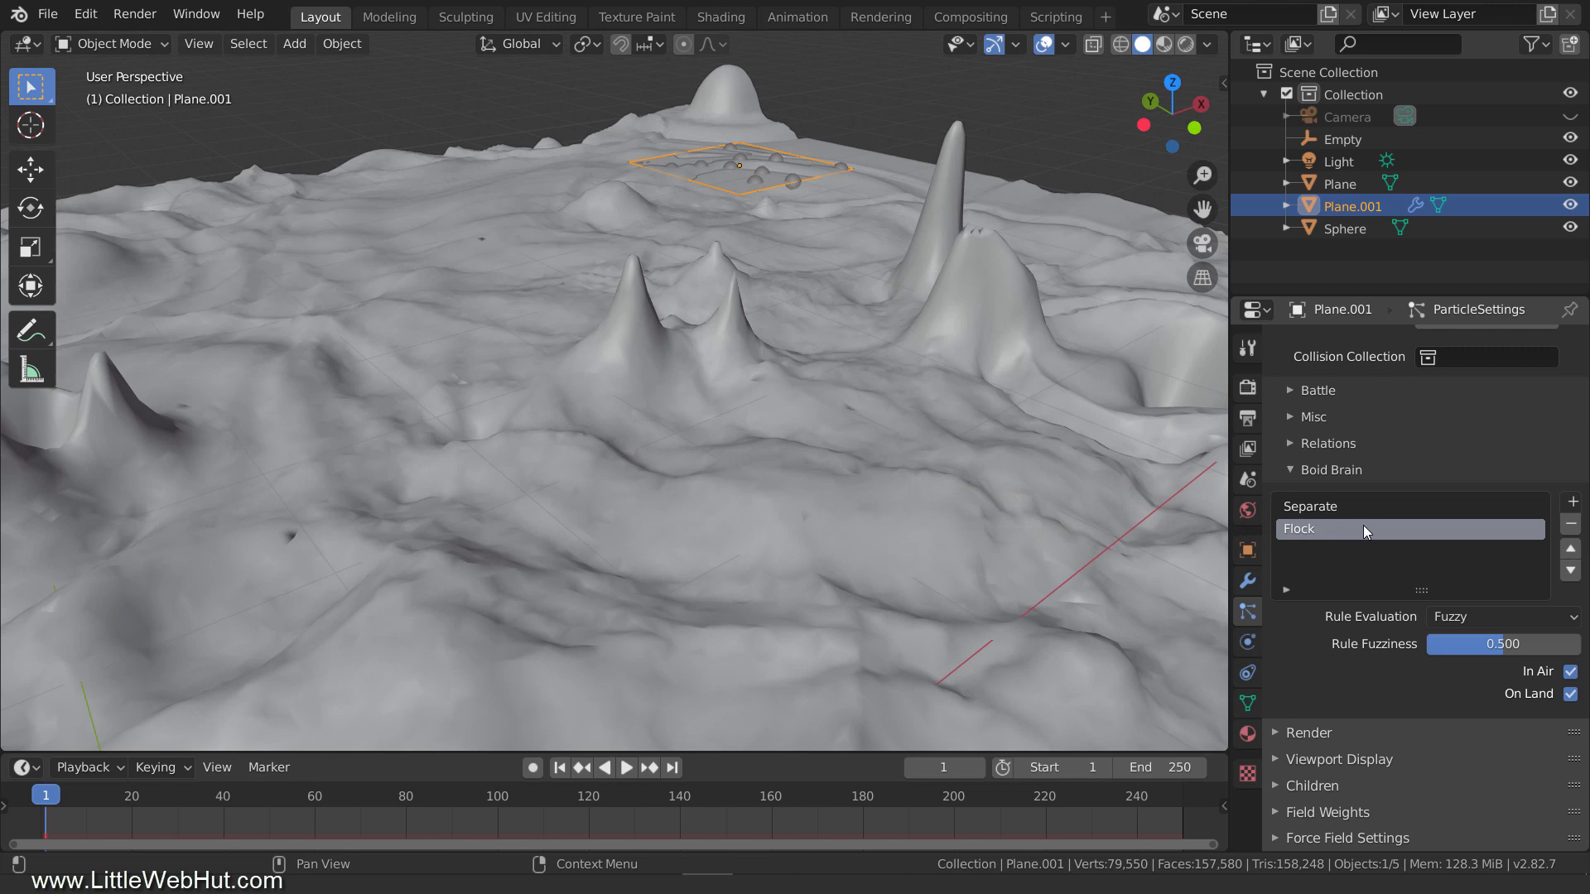
left_click(1572, 525)
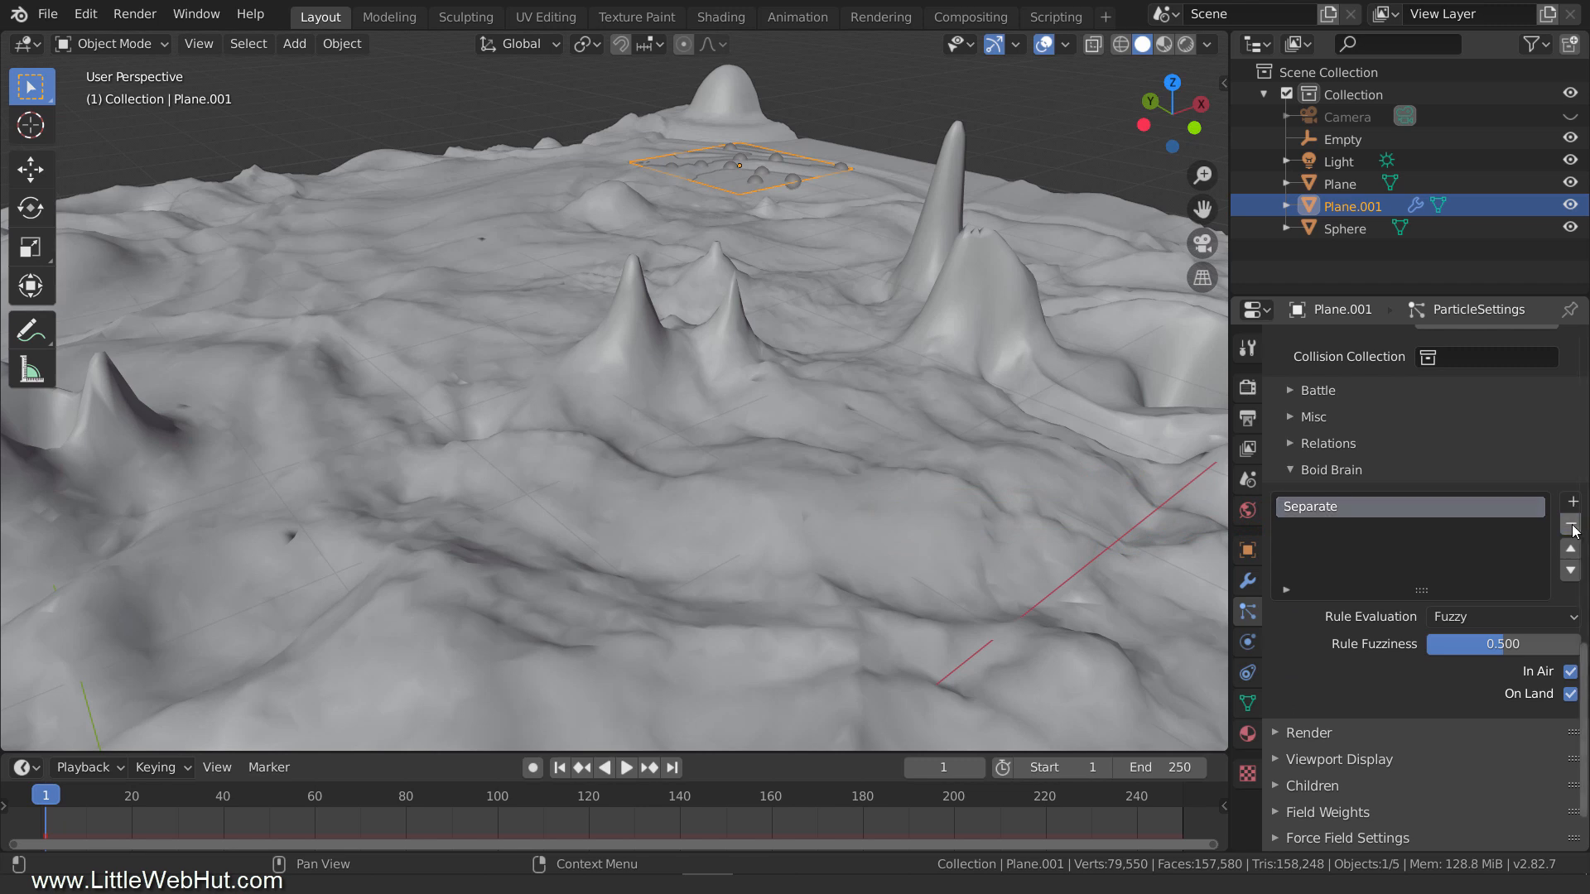
Add a Follow Leader rule to the Boid Brain with the Empty as the object to follow.
left_click(1572, 502)
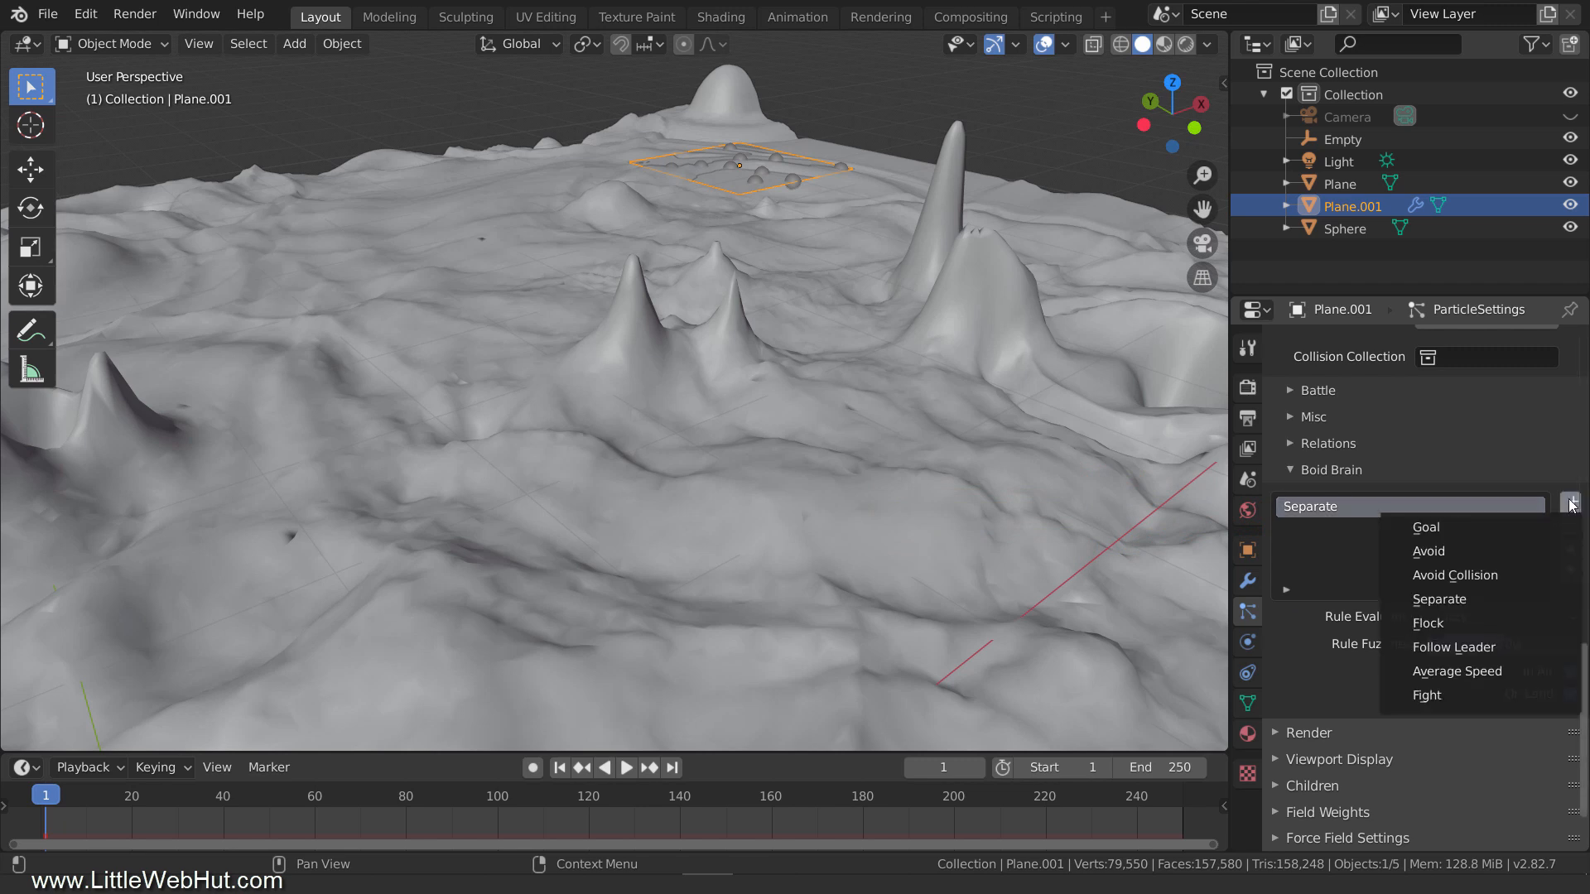
left_click(1515, 648)
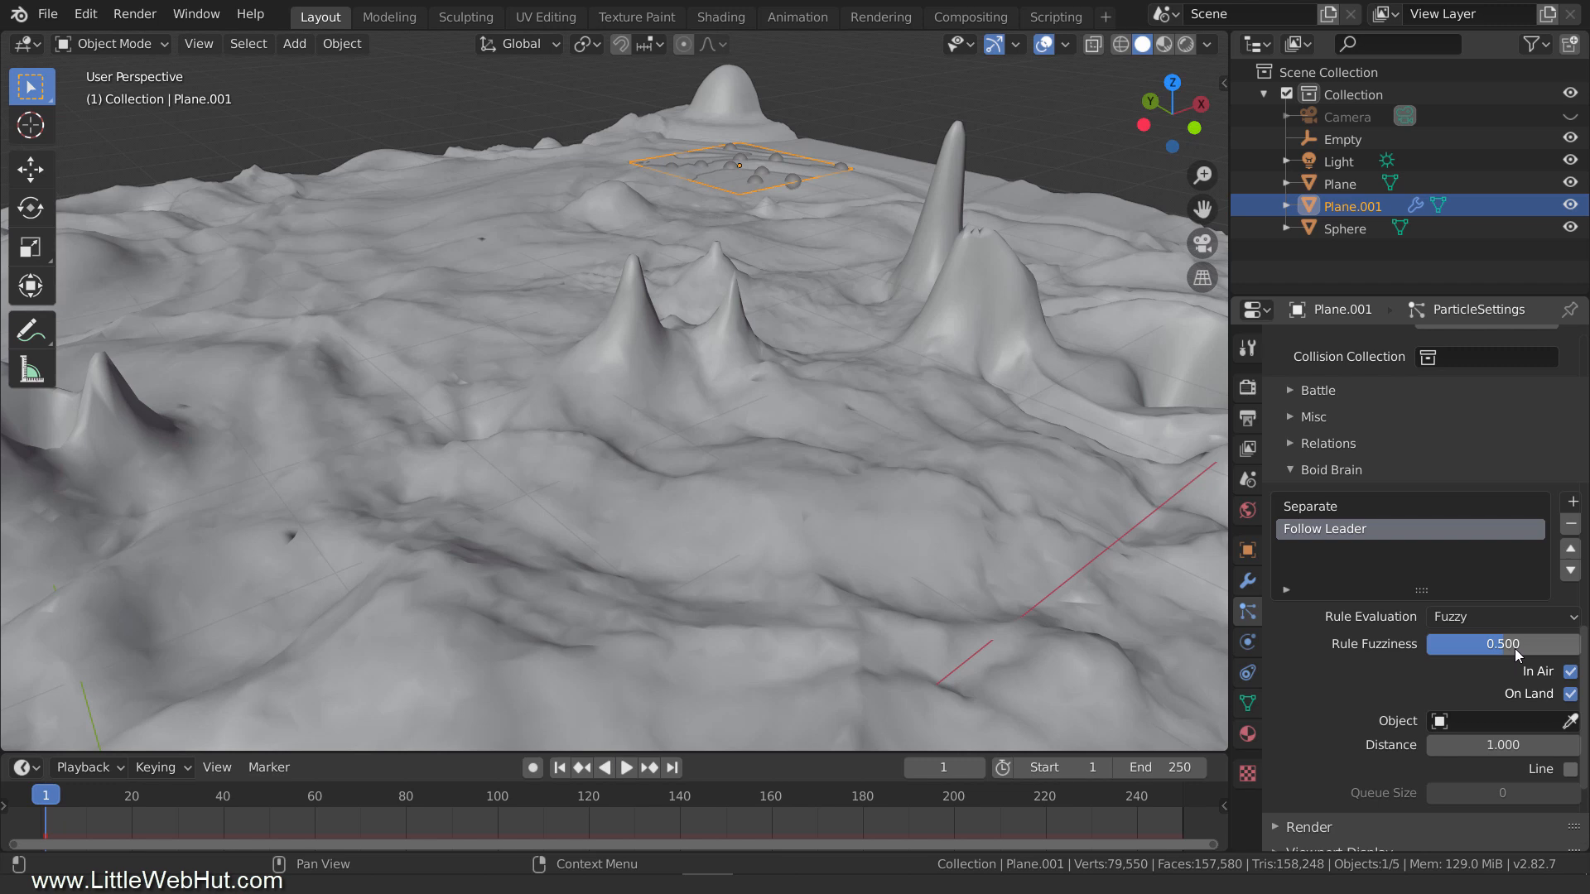
left_click(1497, 722)
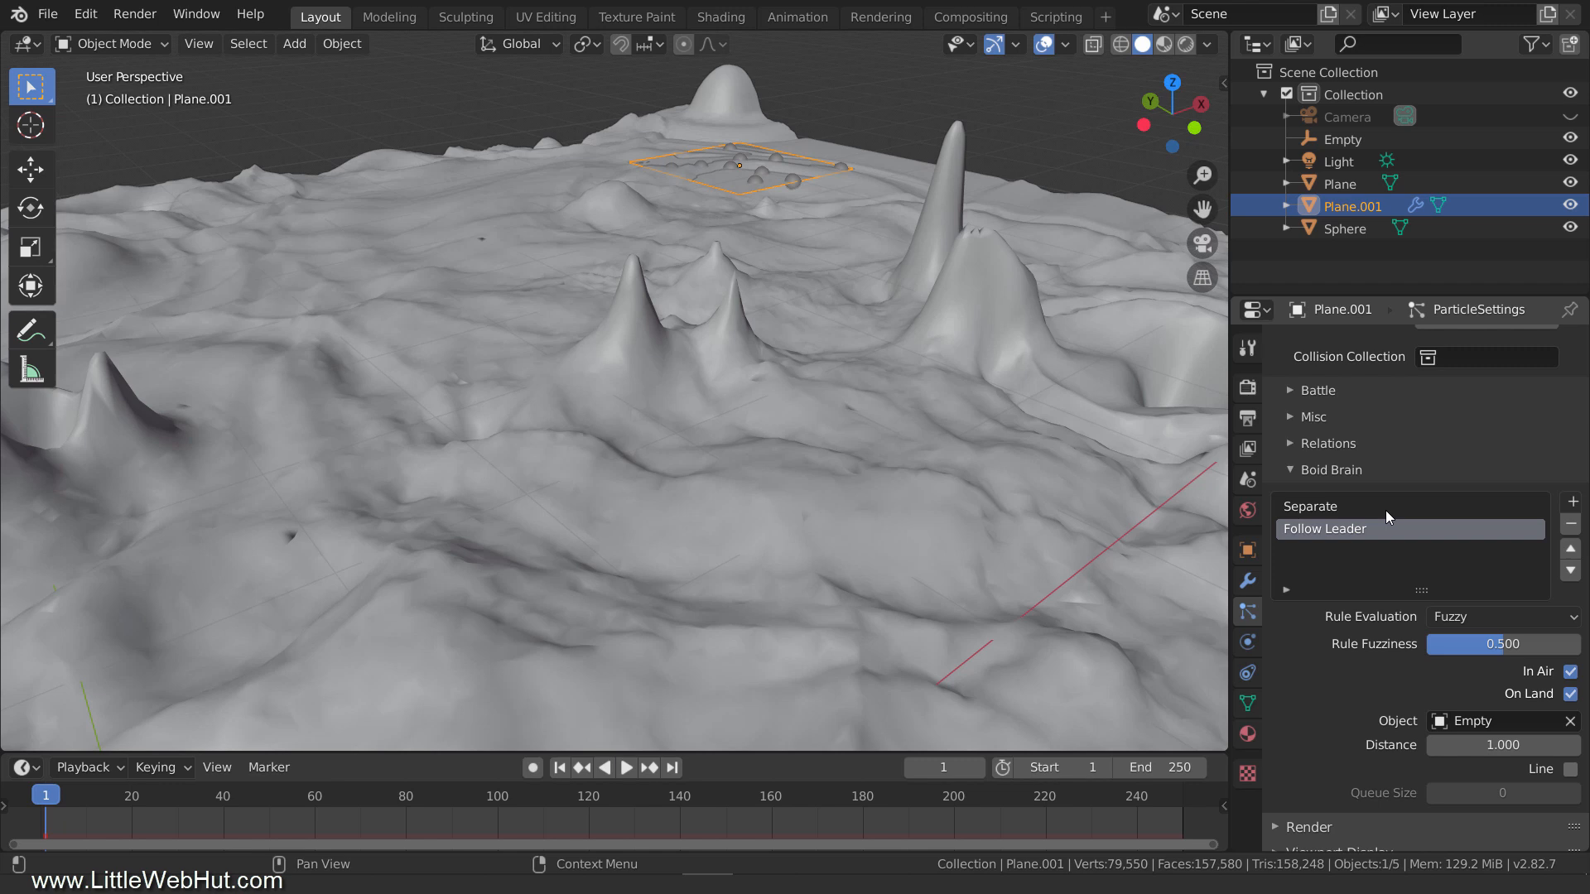
Render the particles as an object, using the Sphere as the instance object.
scroll(1329, 631, "down", 4)
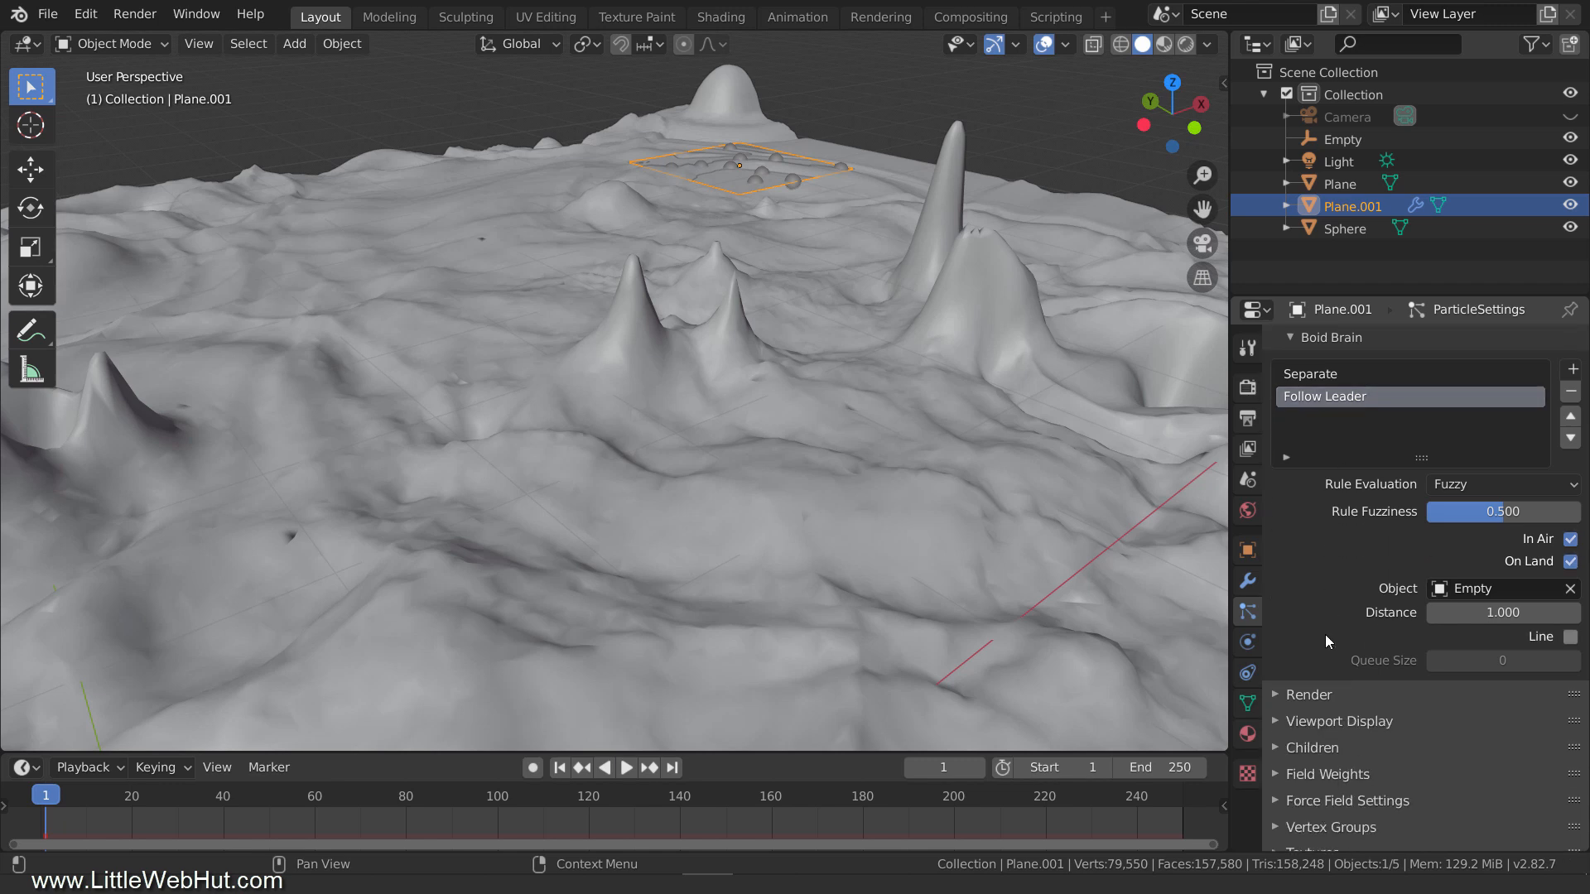
left_click(1276, 695)
scroll(1271, 698, "down", 5)
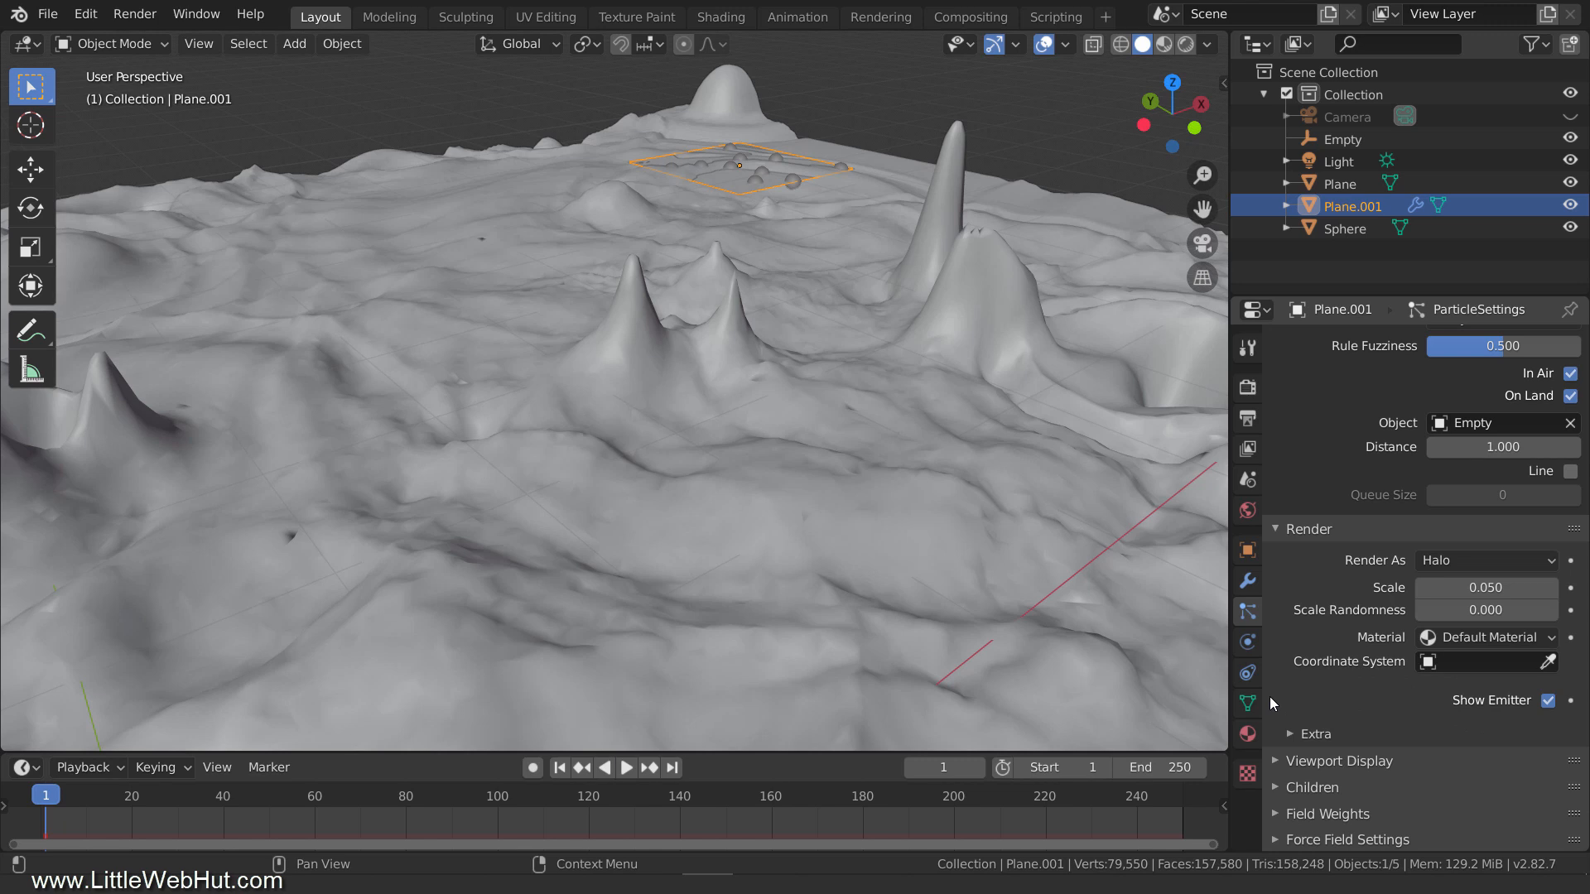
left_click(1443, 560)
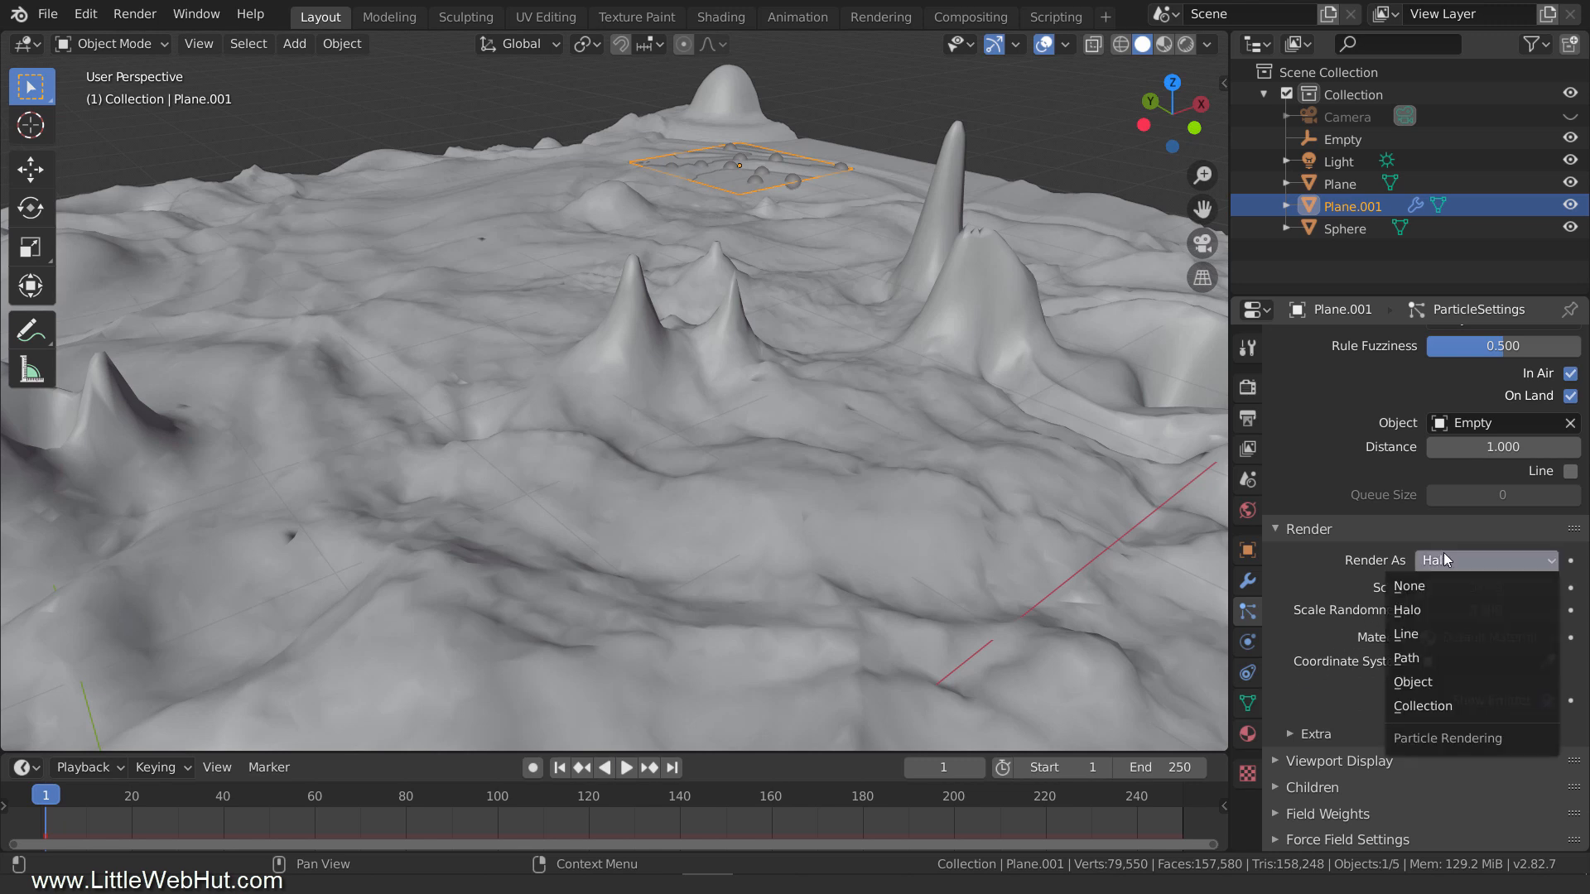
left_click(1469, 682)
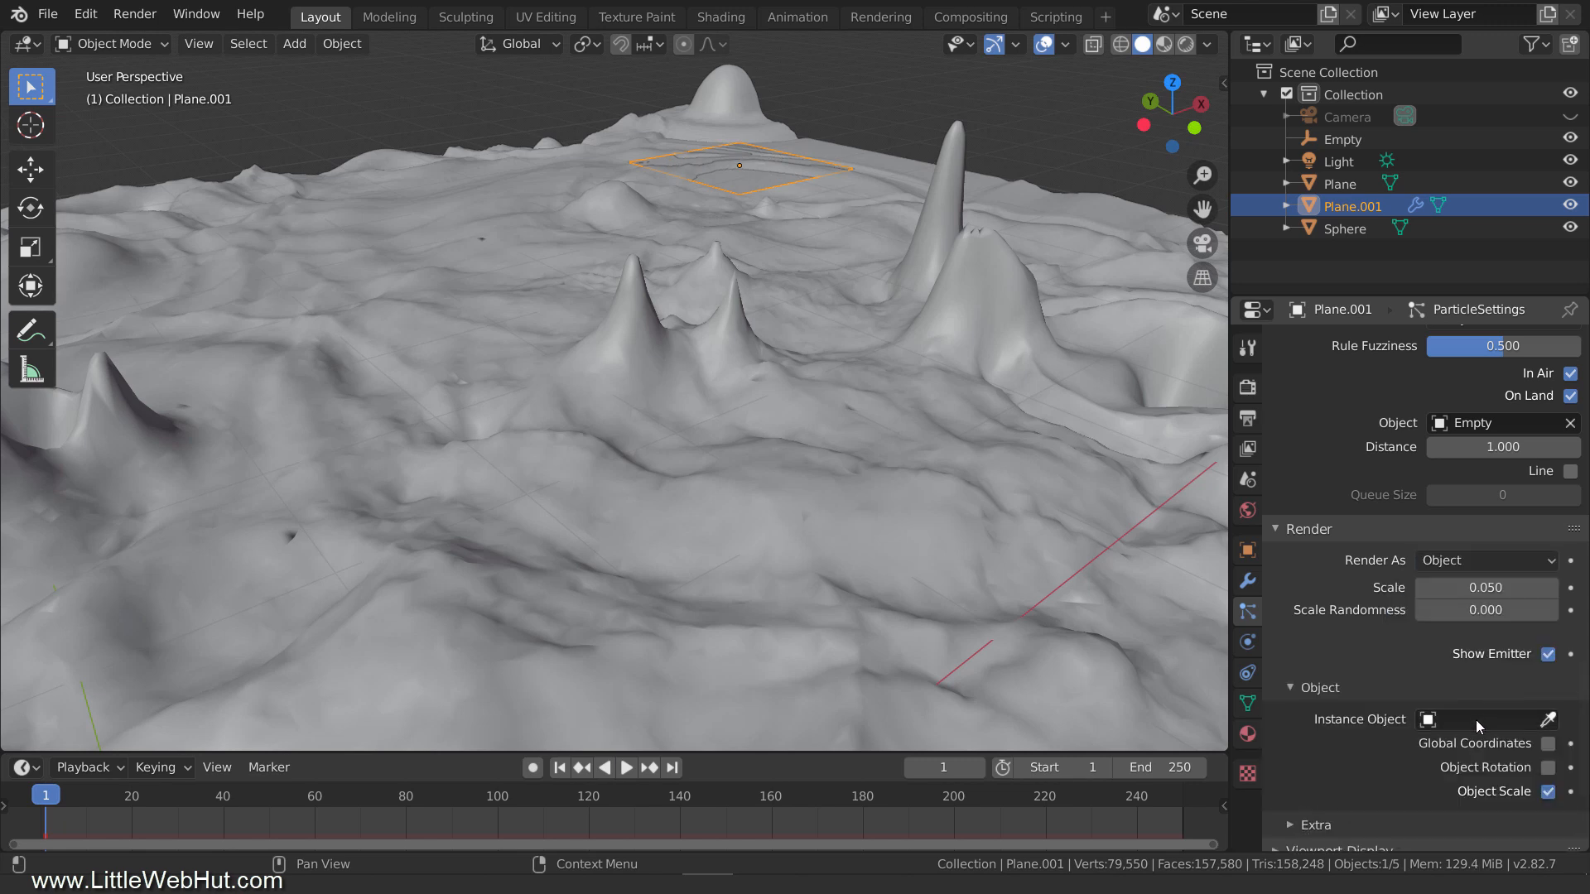
left_click(1477, 719)
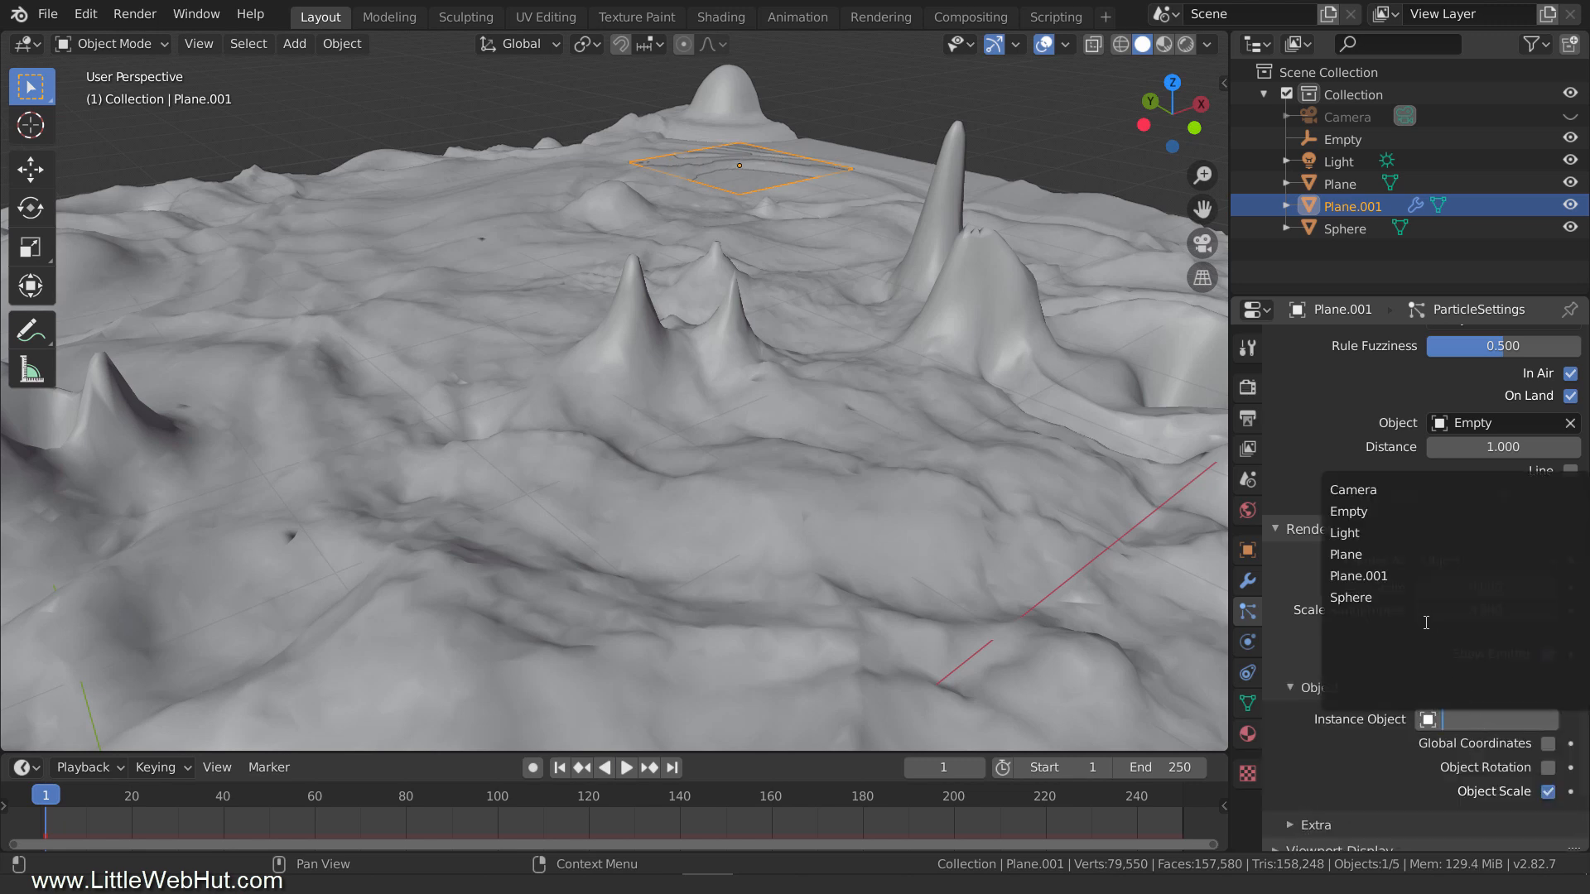
left_click(1406, 597)
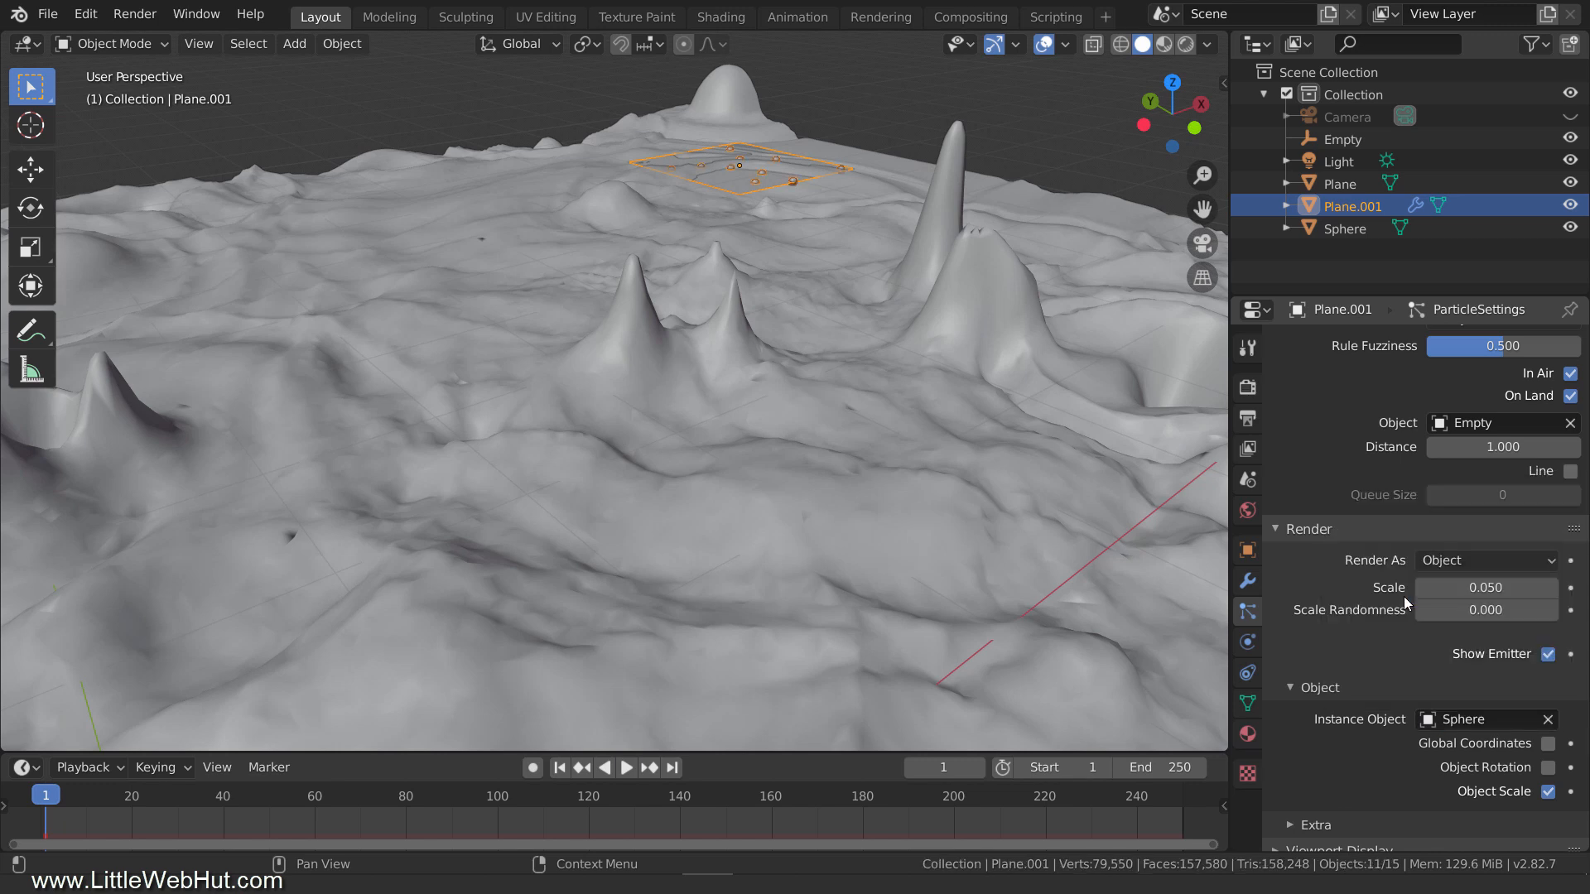
Set the particle render scale to 0.3 and turn off showing the emitter.
left_click(1464, 587)
type("0.3")
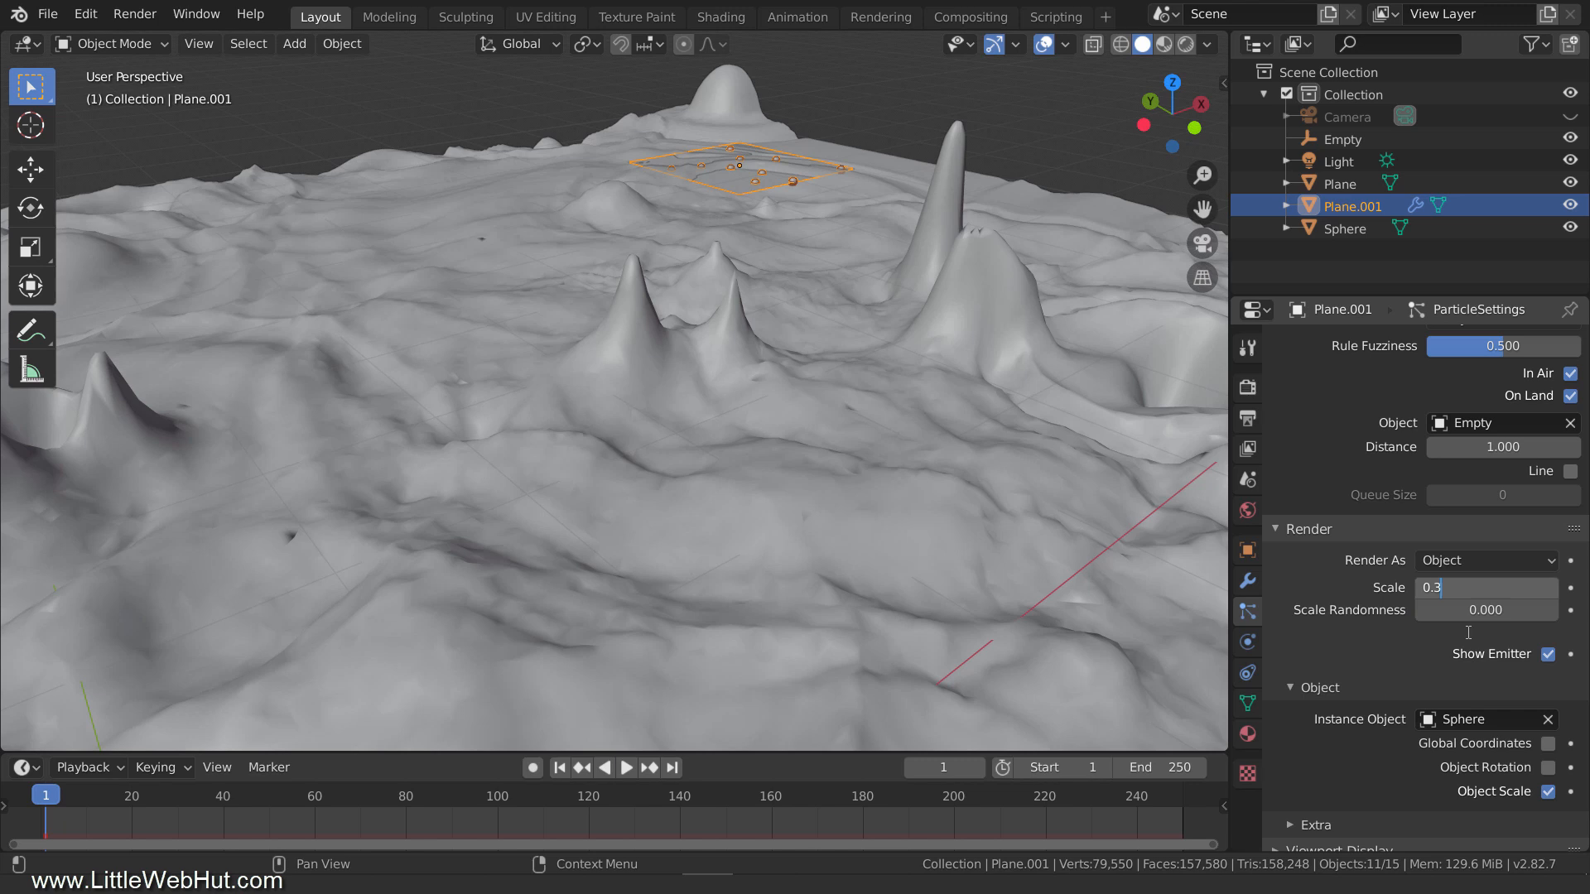
key("Return")
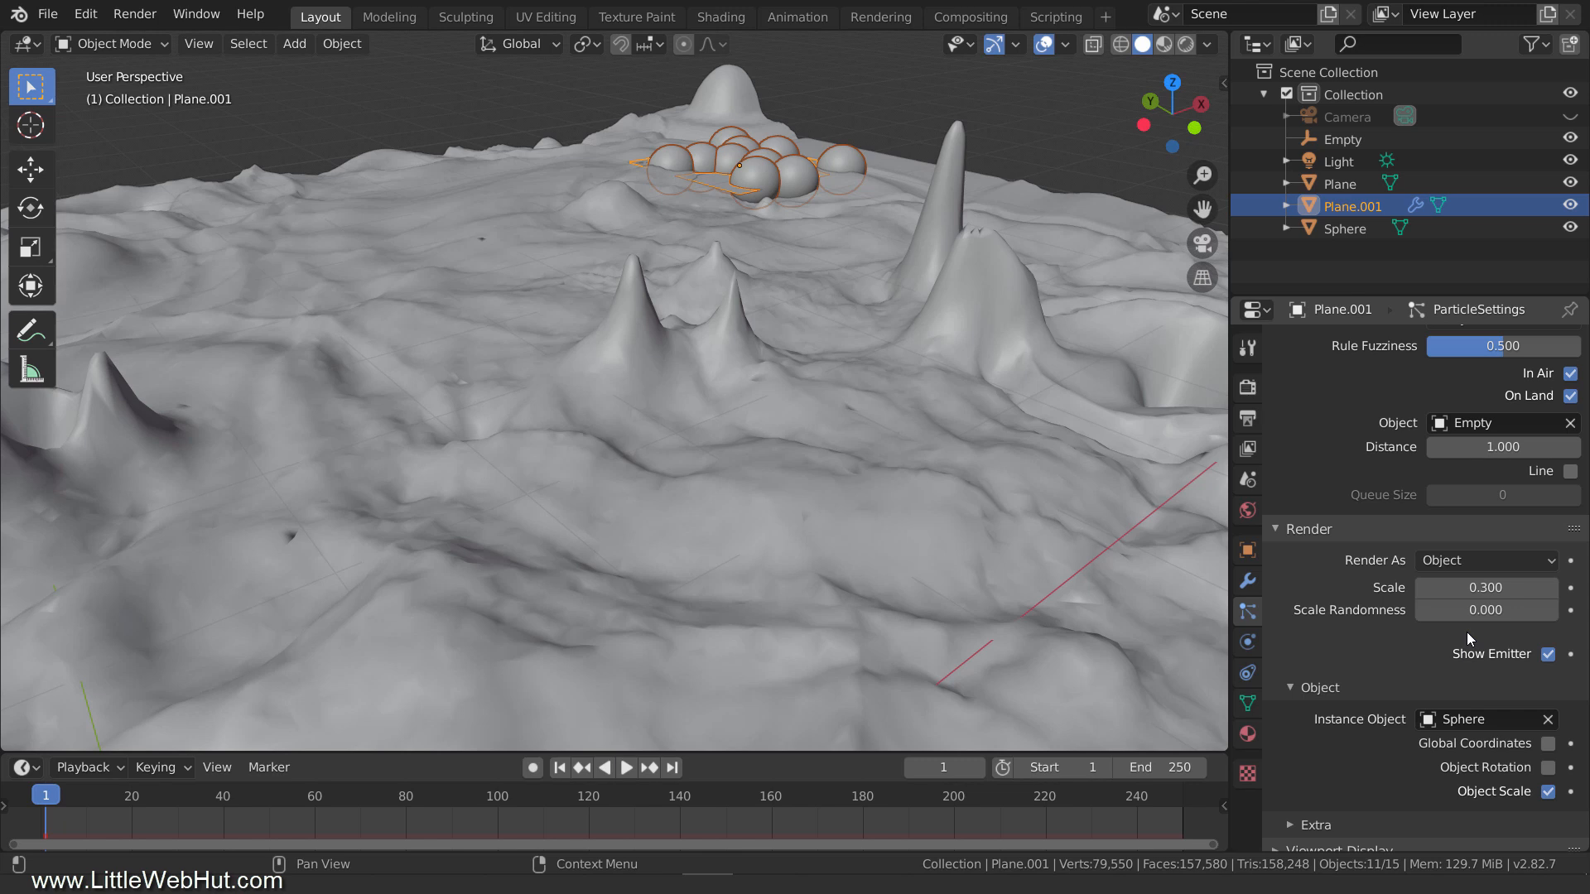
left_click(1548, 655)
Play the animation from a low side view to check how the spheres move over the terrain, and return to the first frame.
middle_click_drag(761, 464, 757, 473)
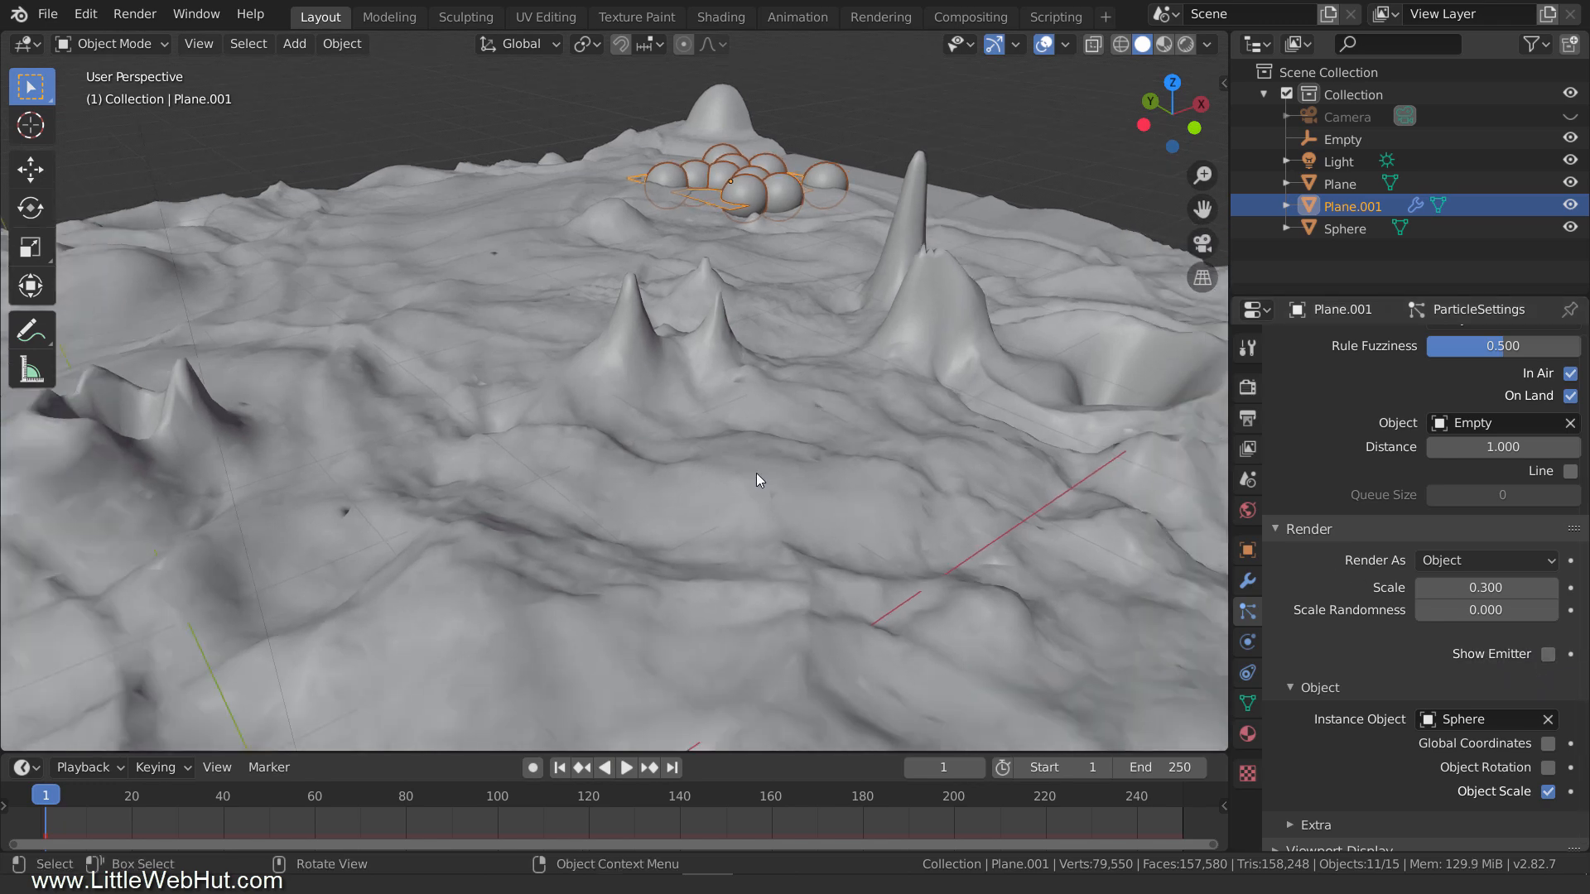
scroll(757, 474, "down", 6)
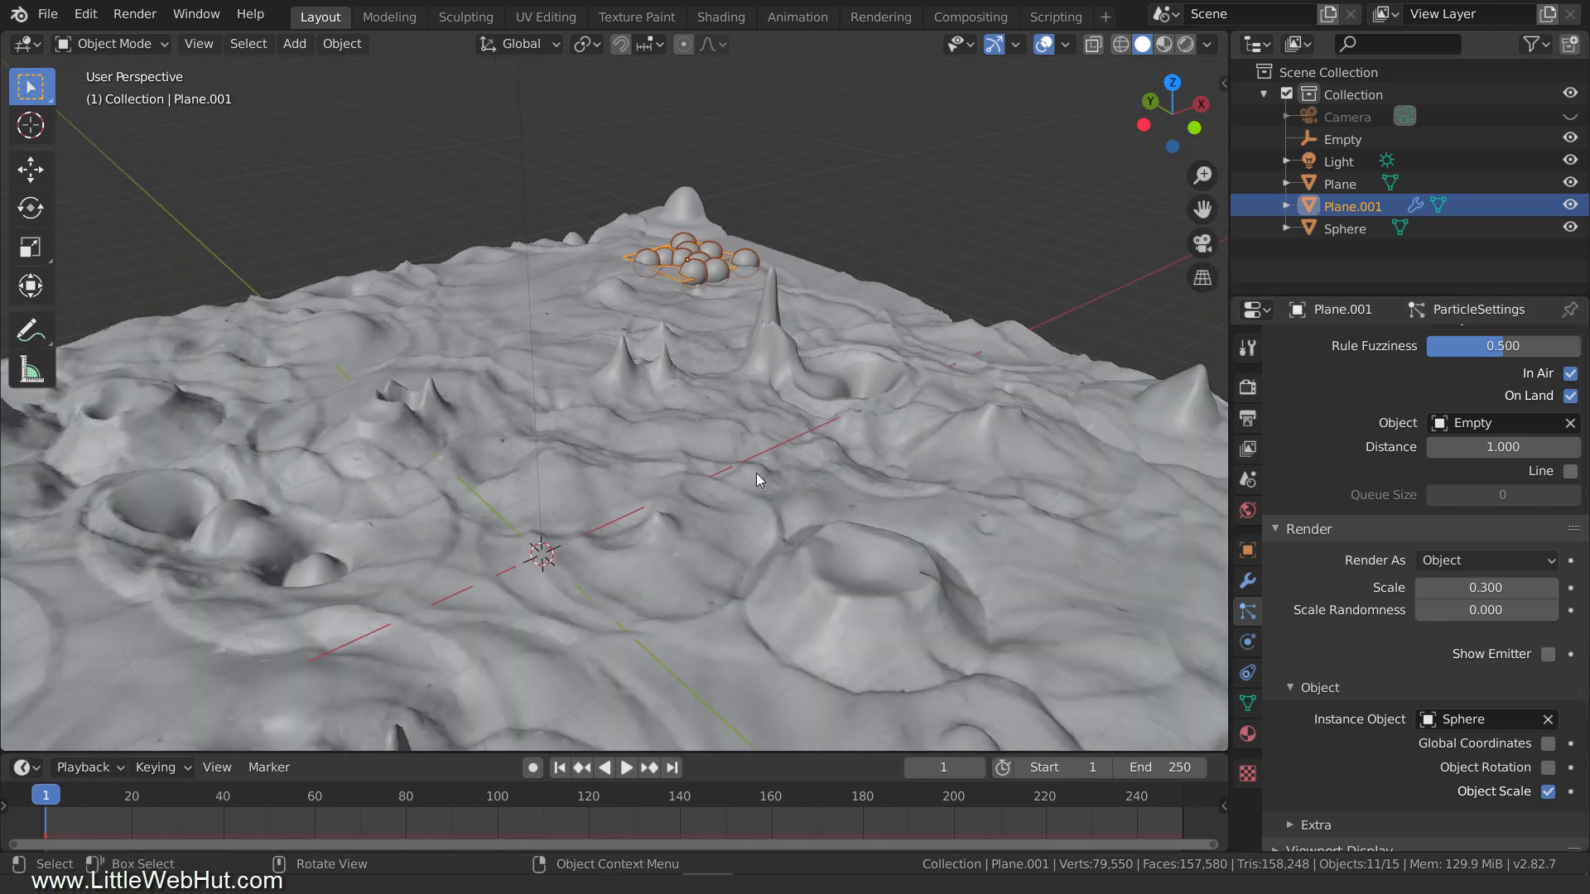
scroll(757, 474, "down", 2)
middle_click_drag(619, 684, 747, 628)
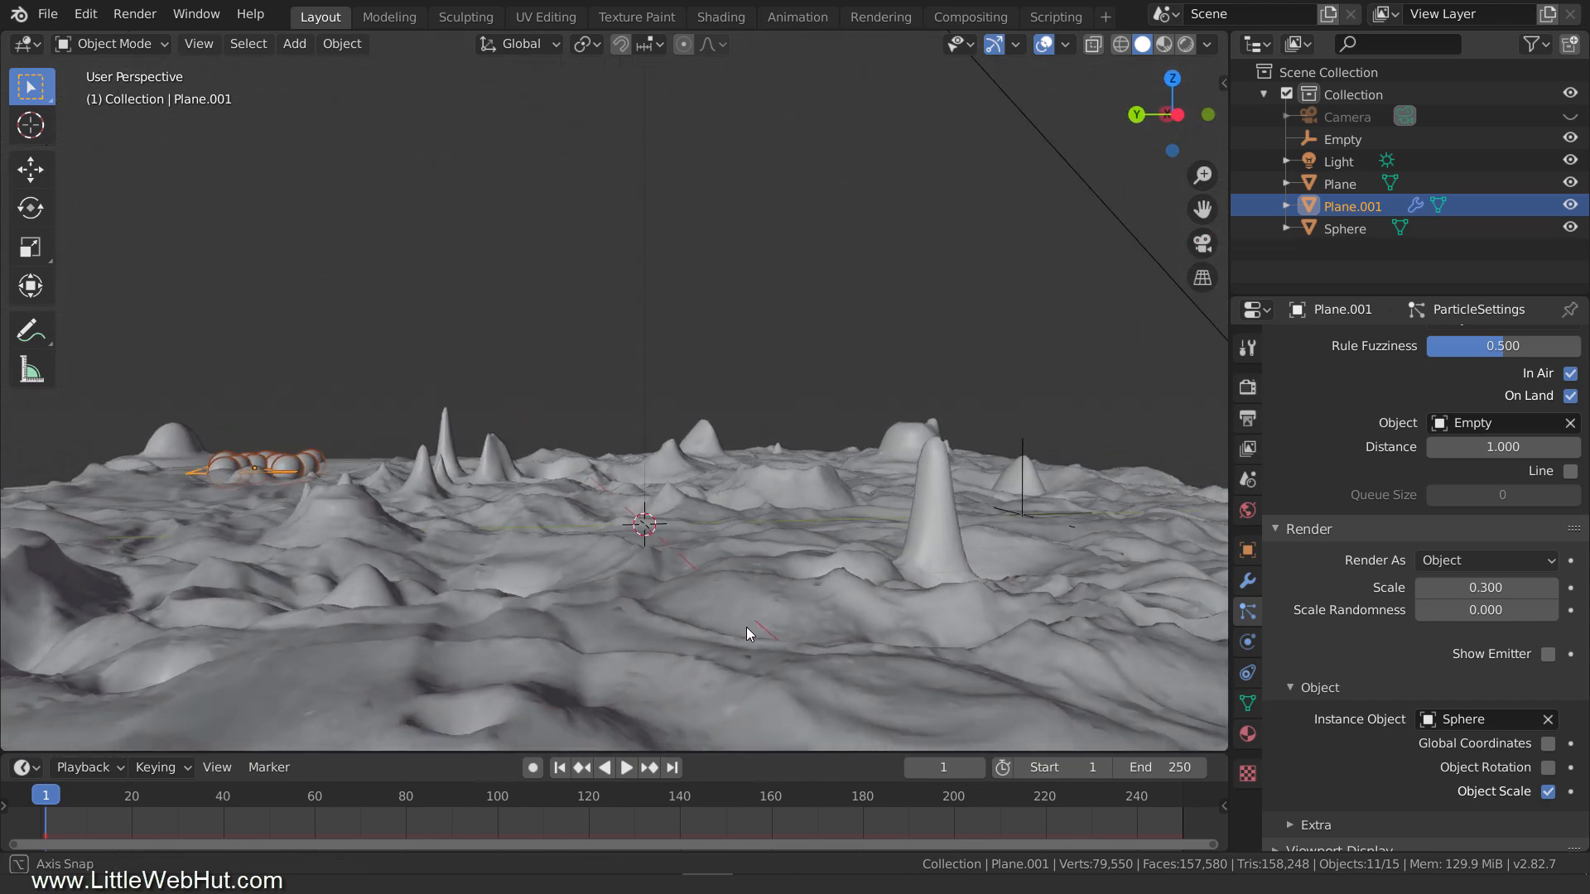
left_click(628, 768)
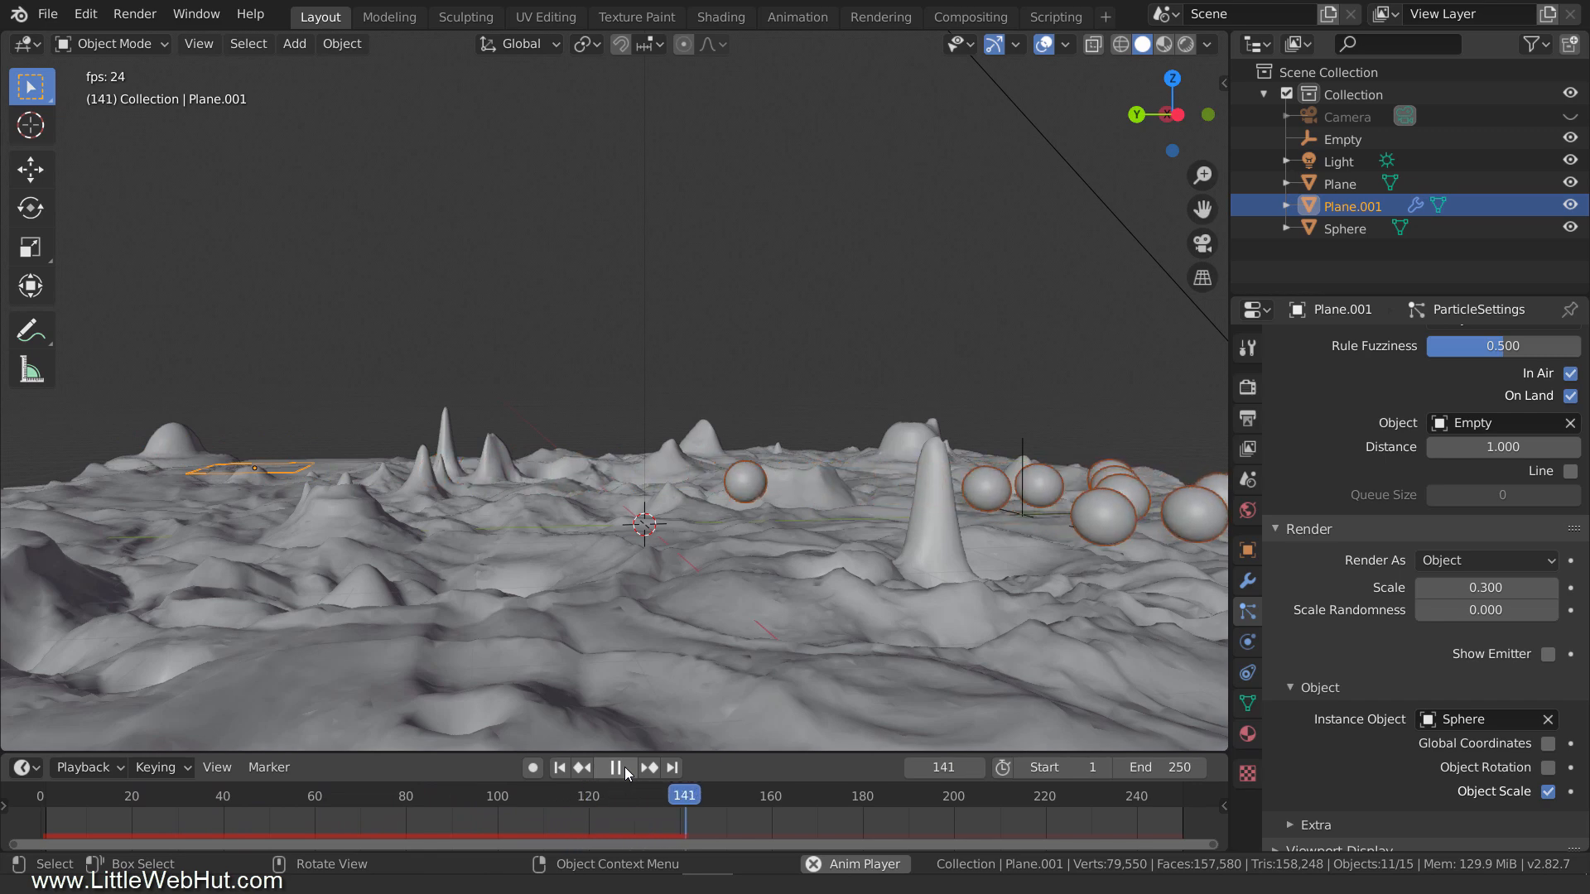
left_click(625, 767)
left_click(559, 768)
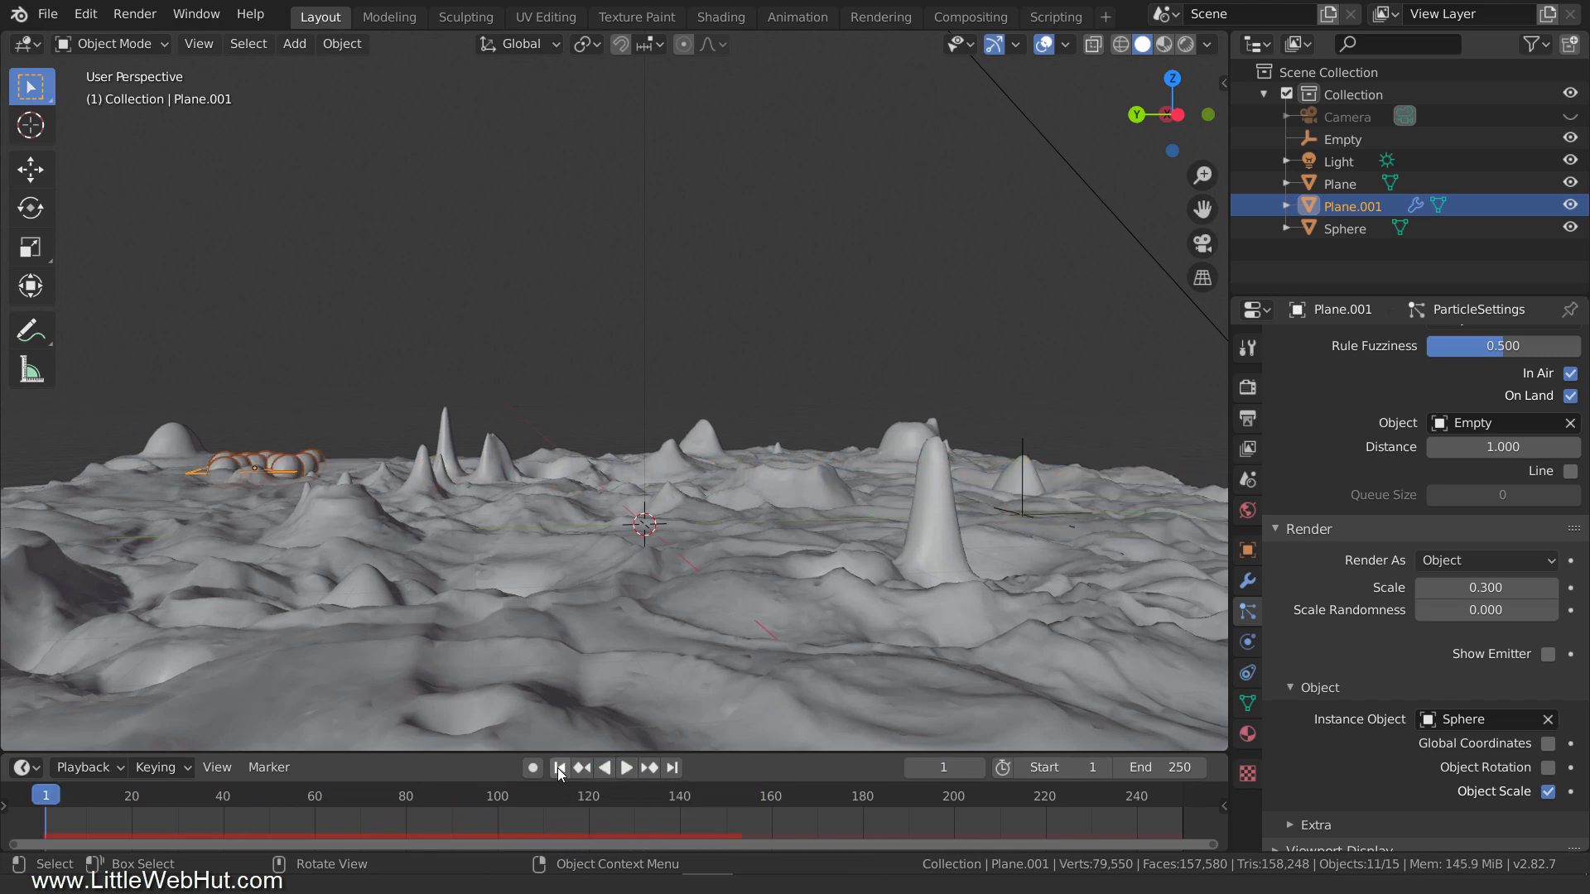
Enable collision physics on the terrain plane and play the animation to check how the spheres interact with it.
left_click(733, 600)
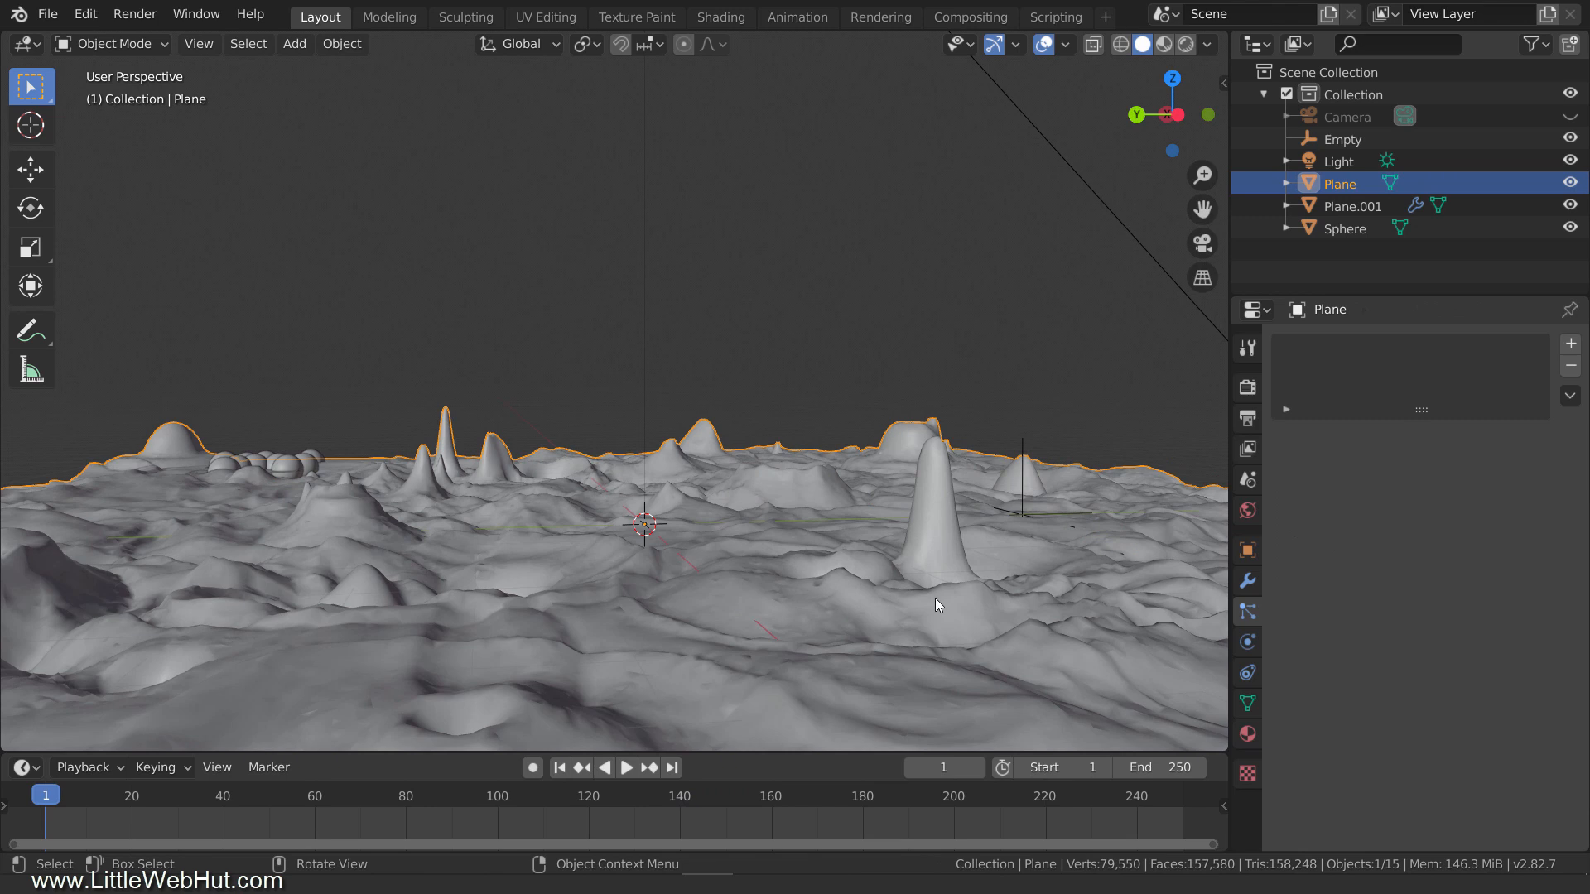
left_click(1248, 642)
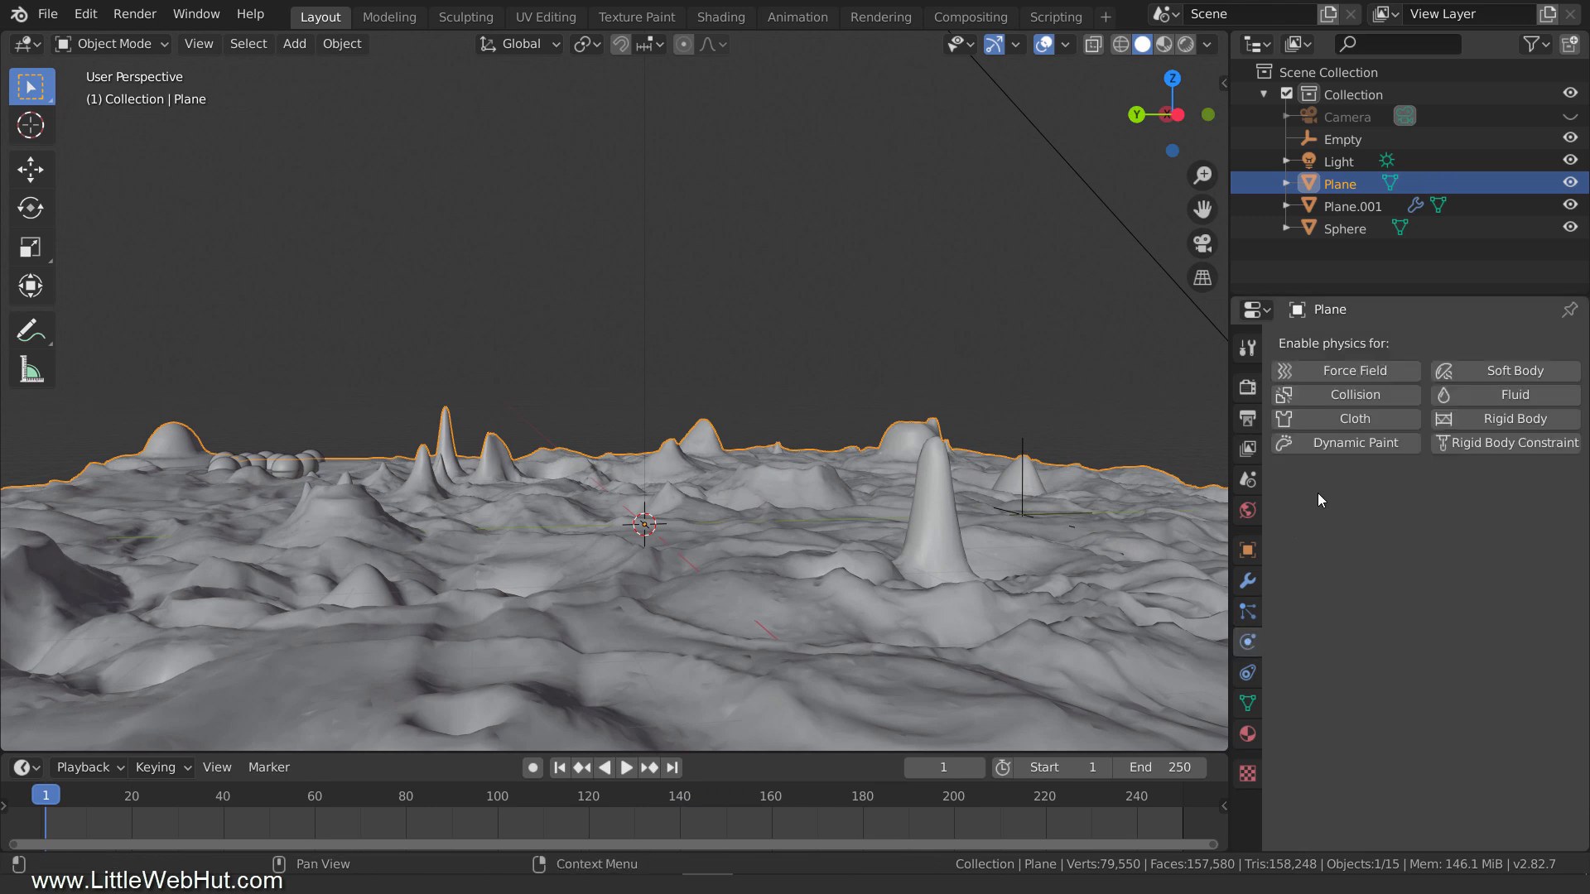
left_click(1379, 395)
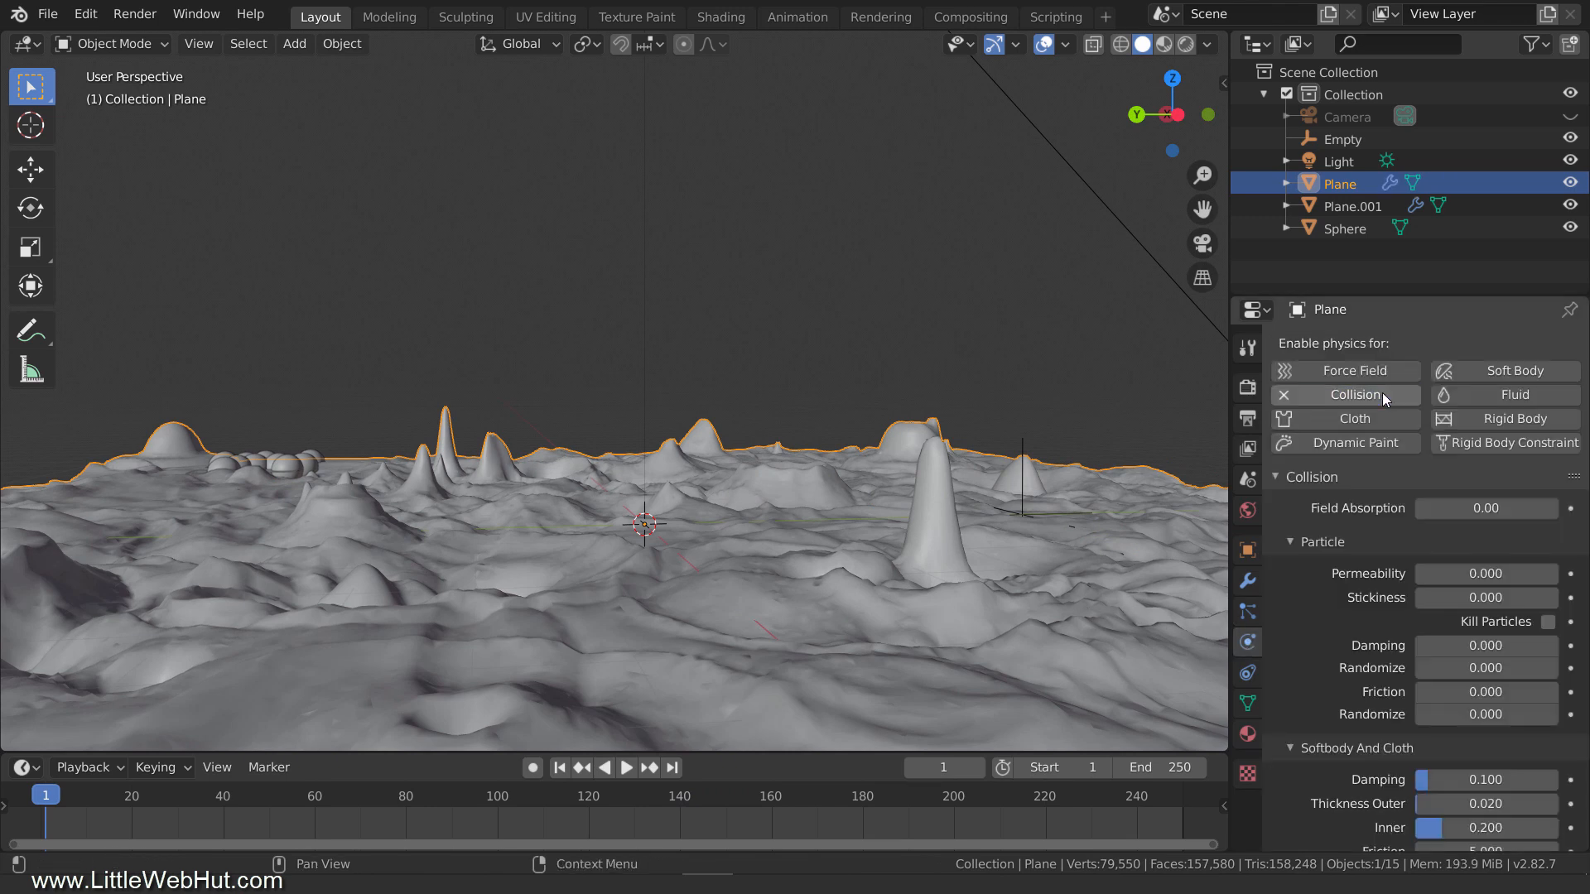
left_click(626, 768)
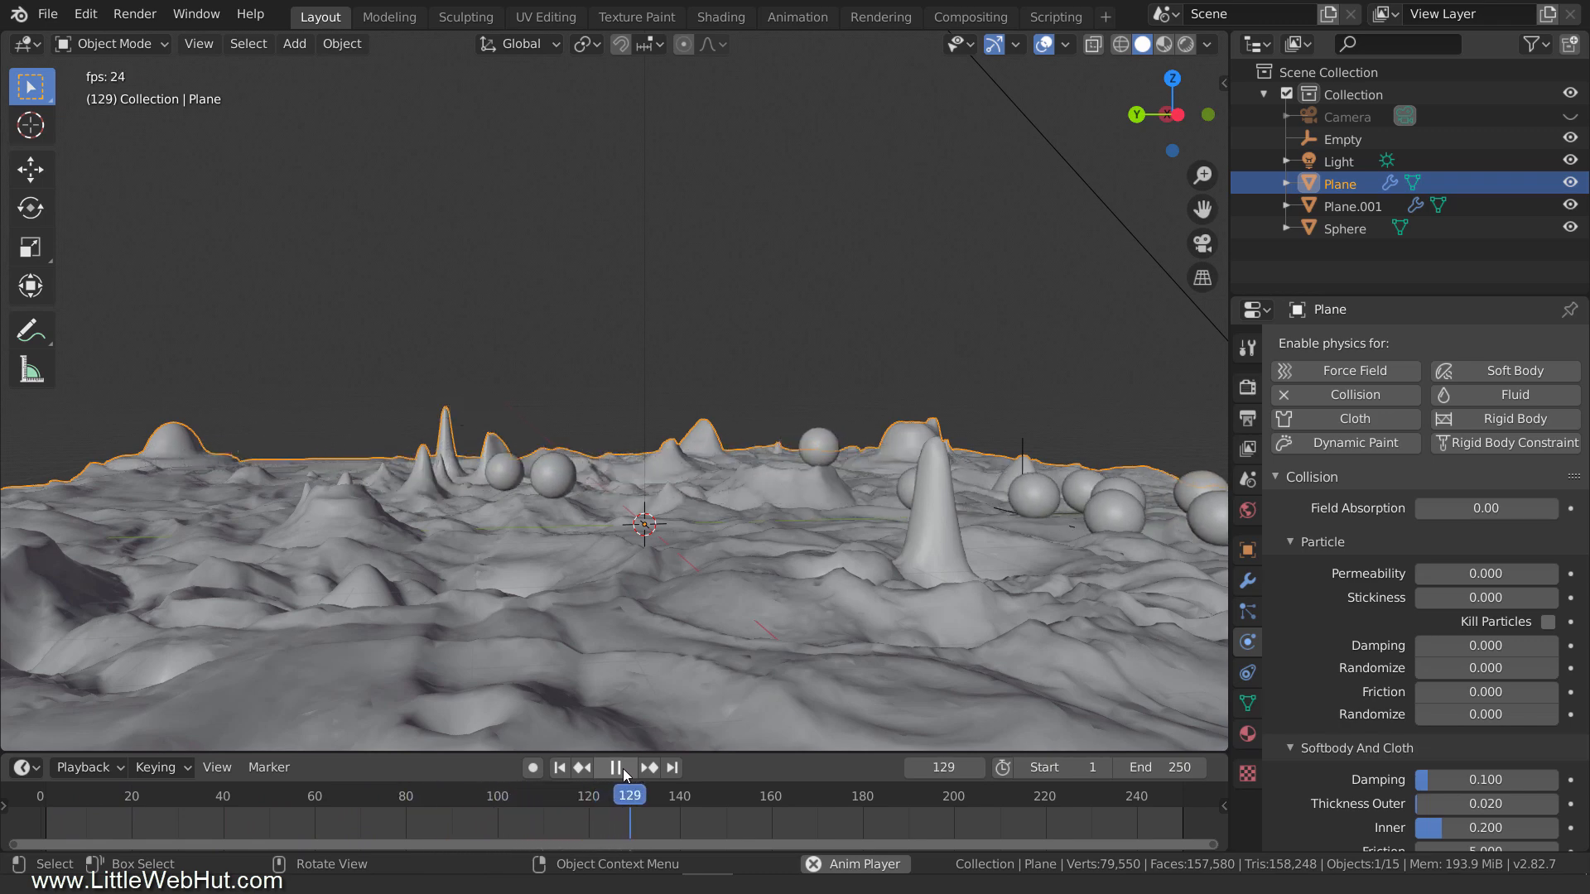
left_click(624, 769)
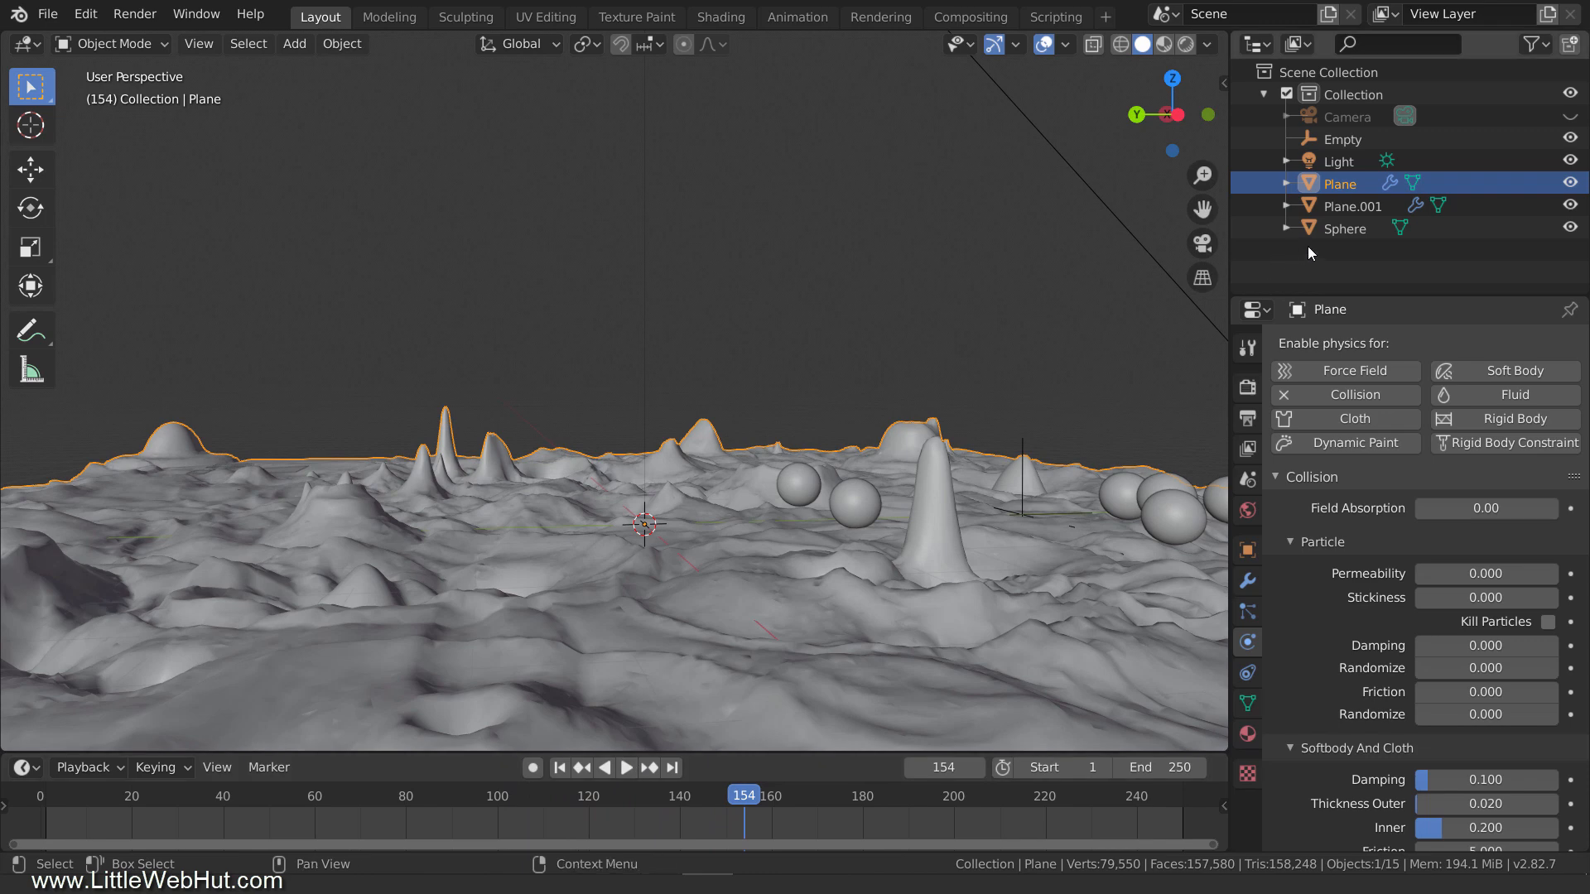
Give the Sphere a new material and change its surface shader to Emission.
left_click(1342, 229)
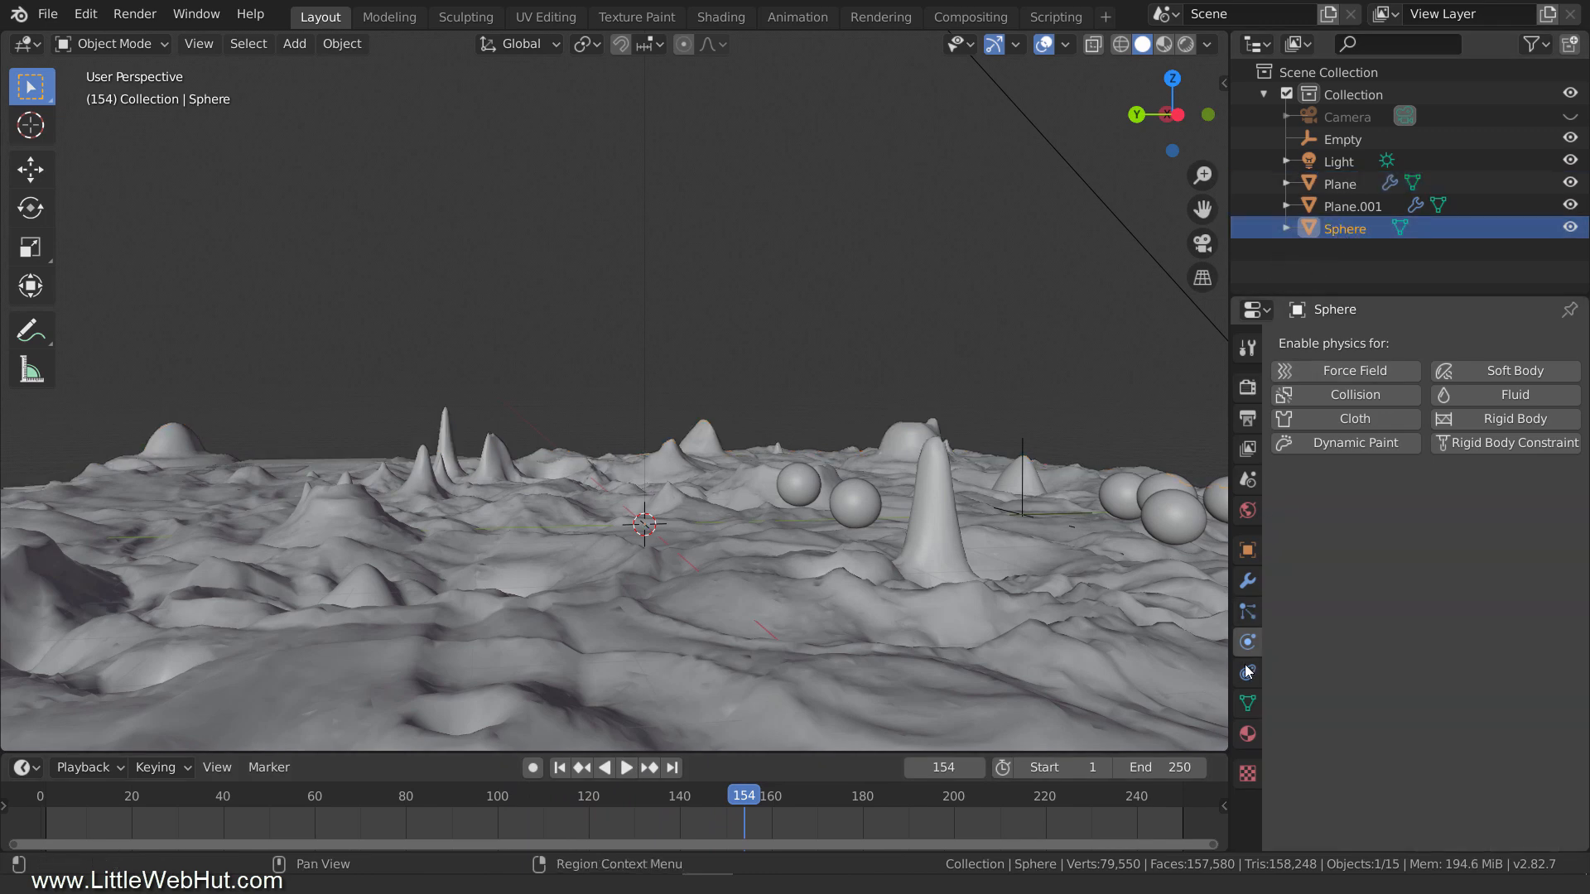
left_click(1249, 732)
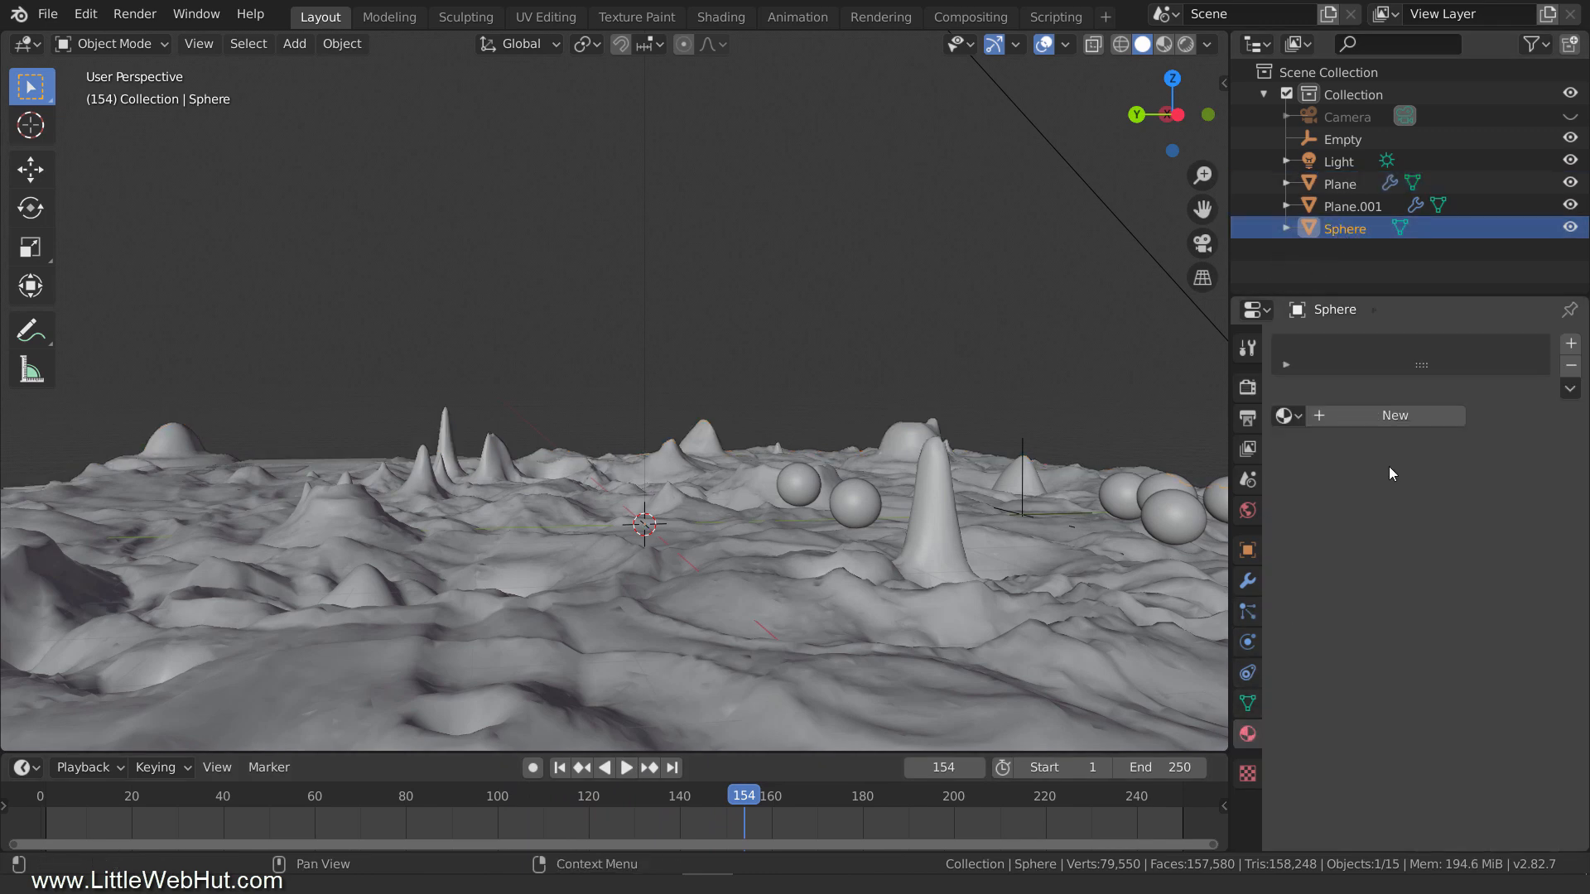
left_click(1432, 414)
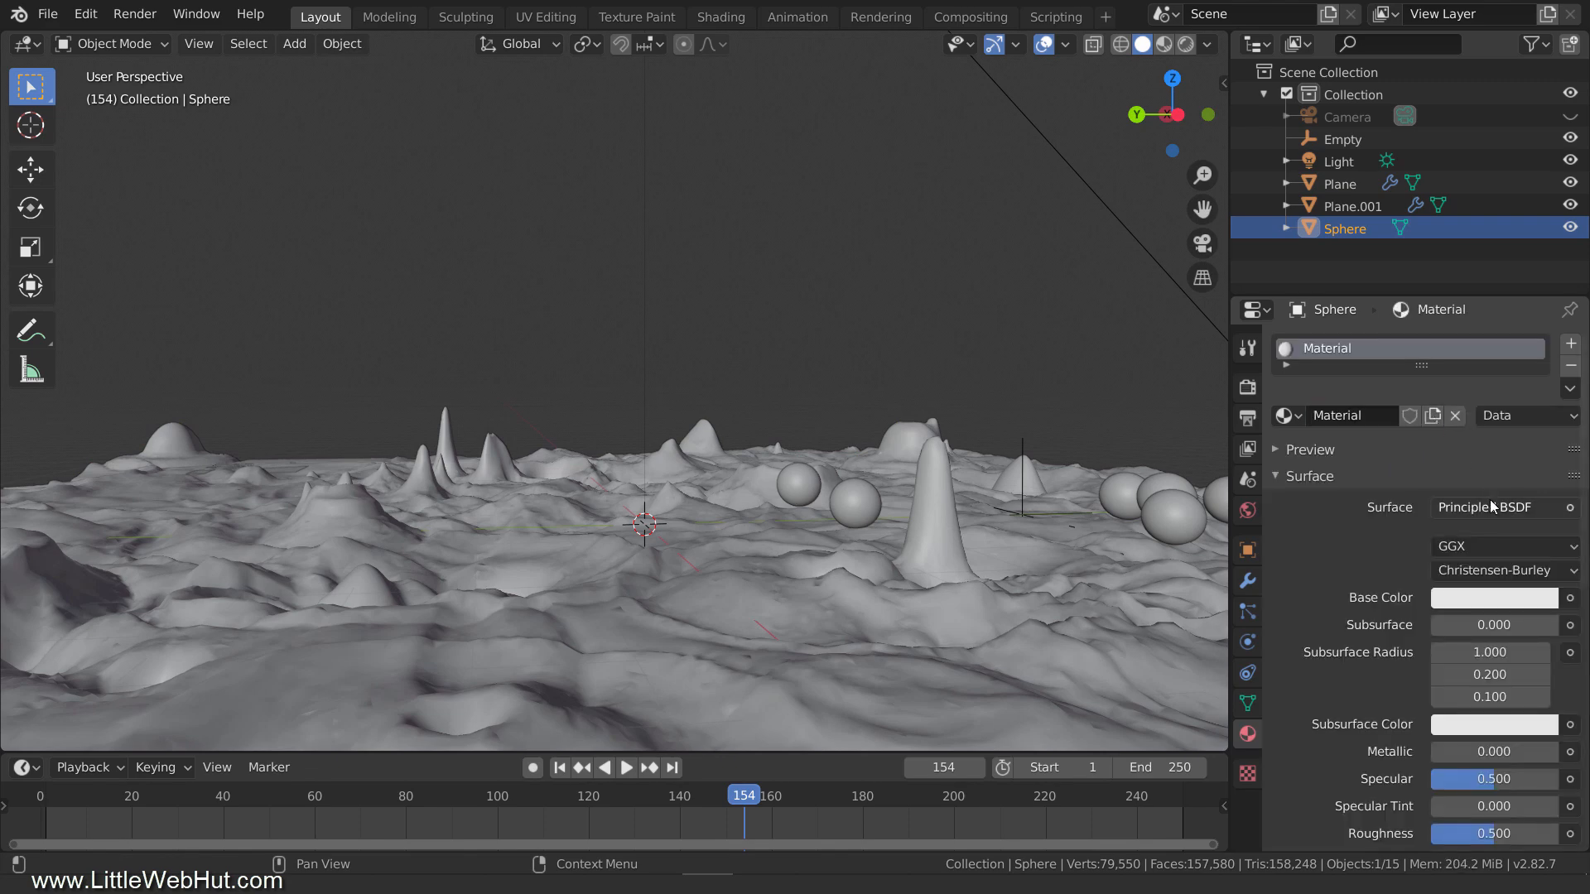
left_click(1489, 505)
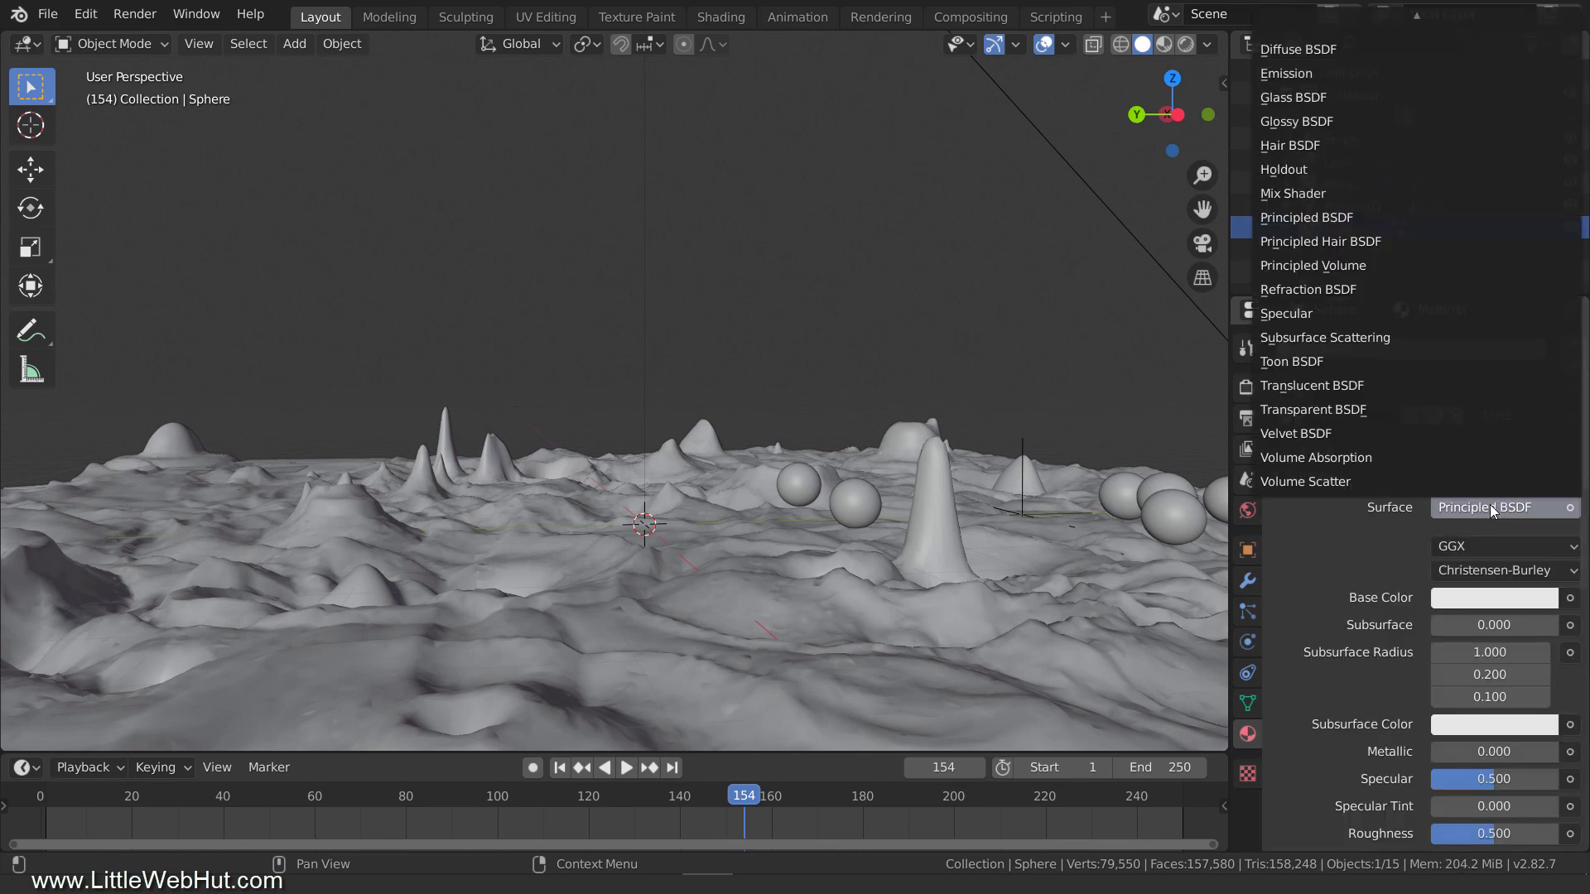
left_click(1325, 75)
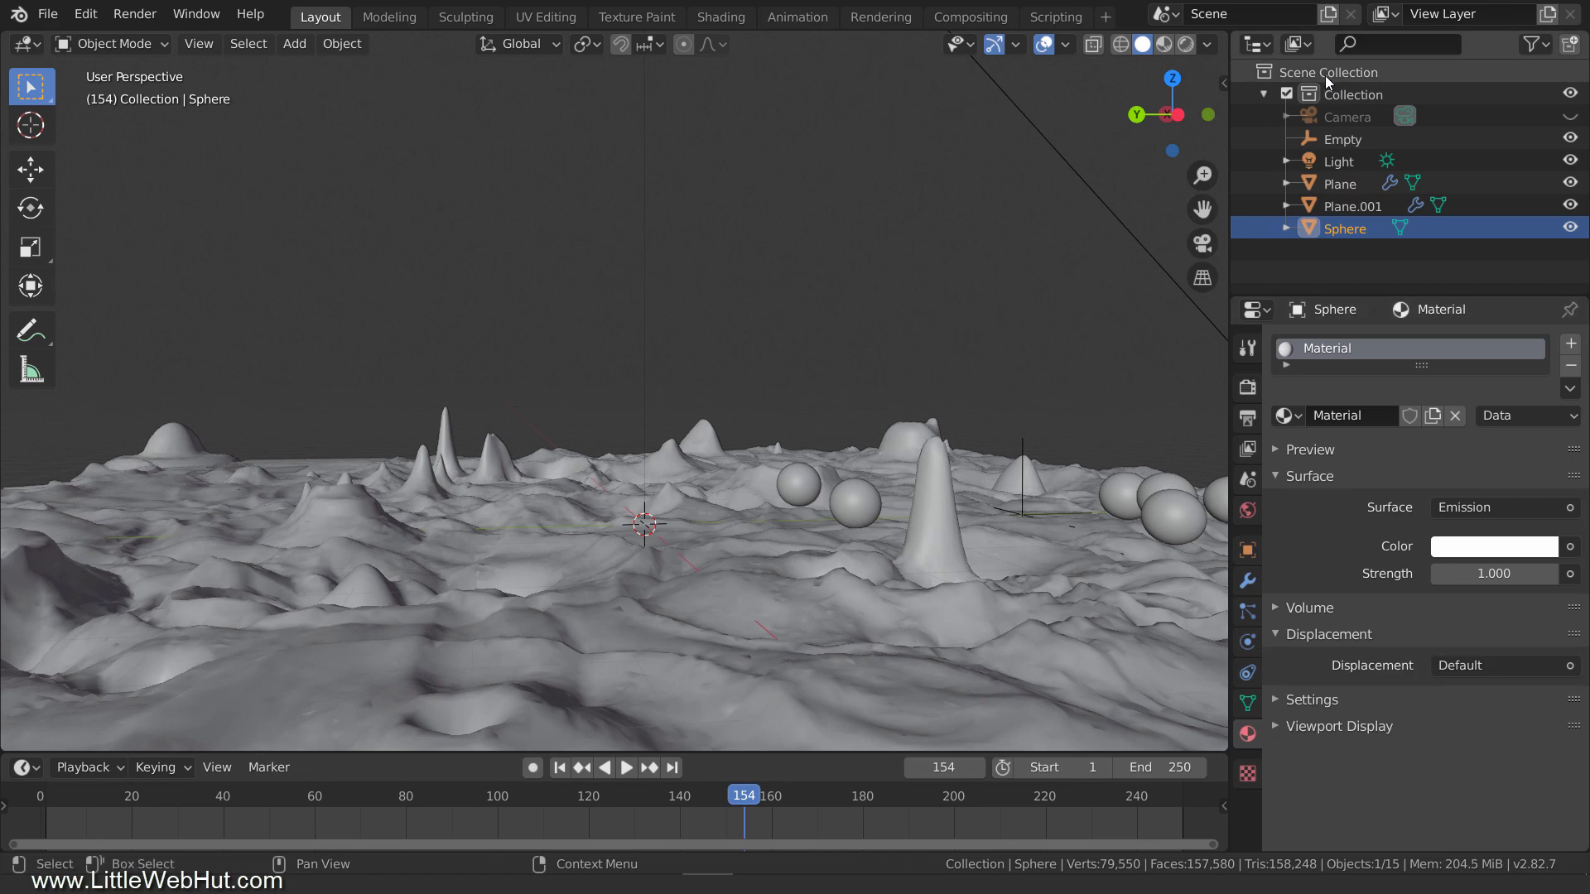
Set the Sphere material's emission color to hex FF9959 and its strength to 20.
left_click(1524, 547)
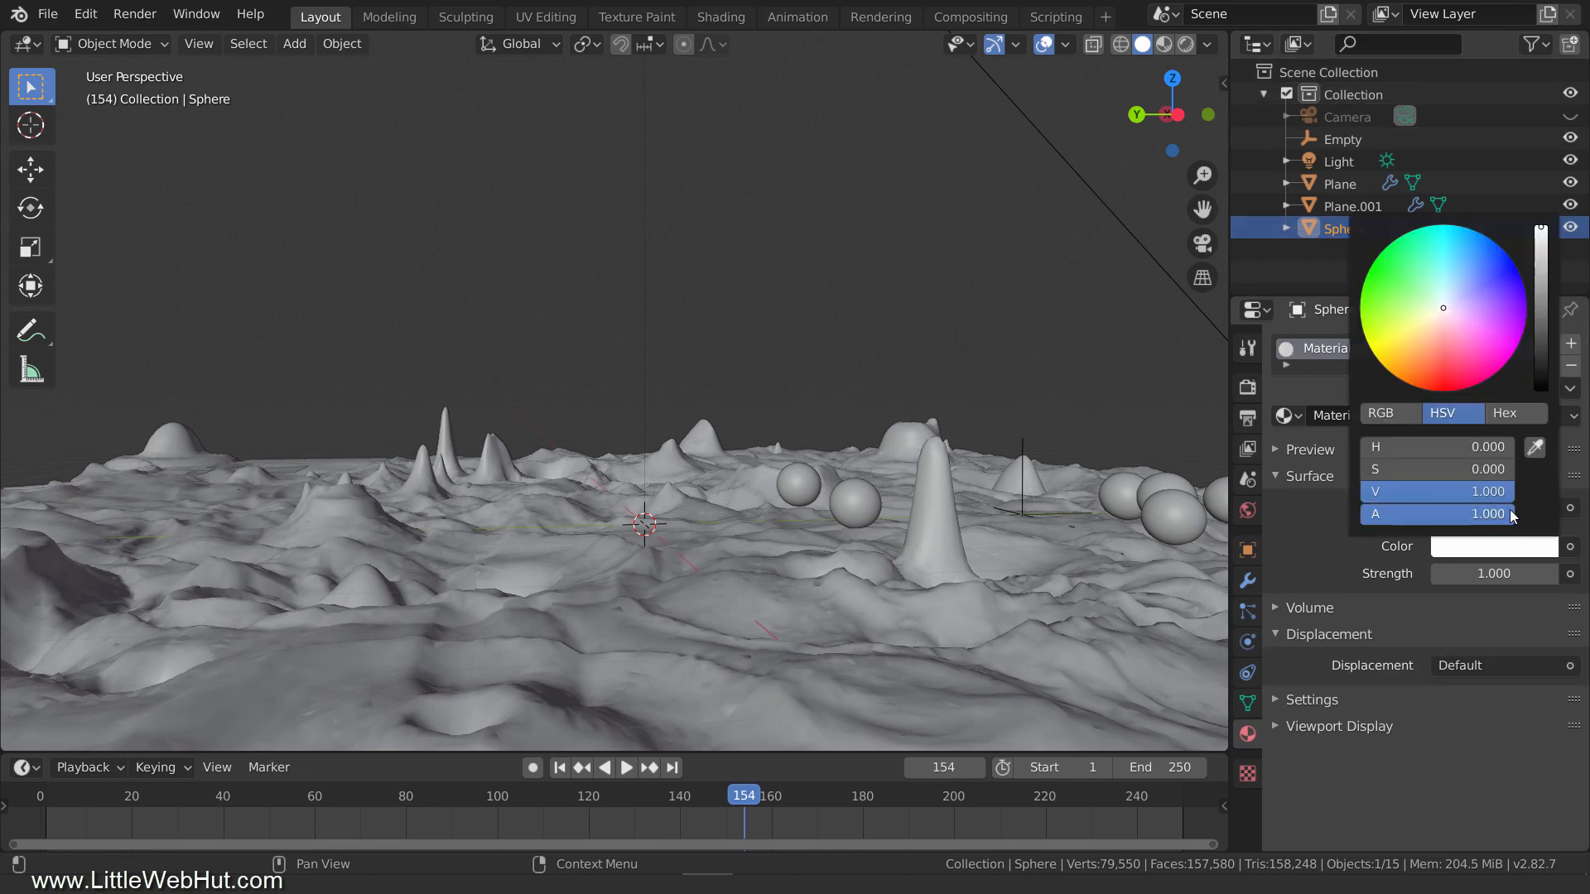
left_click(1509, 416)
left_click(1449, 448)
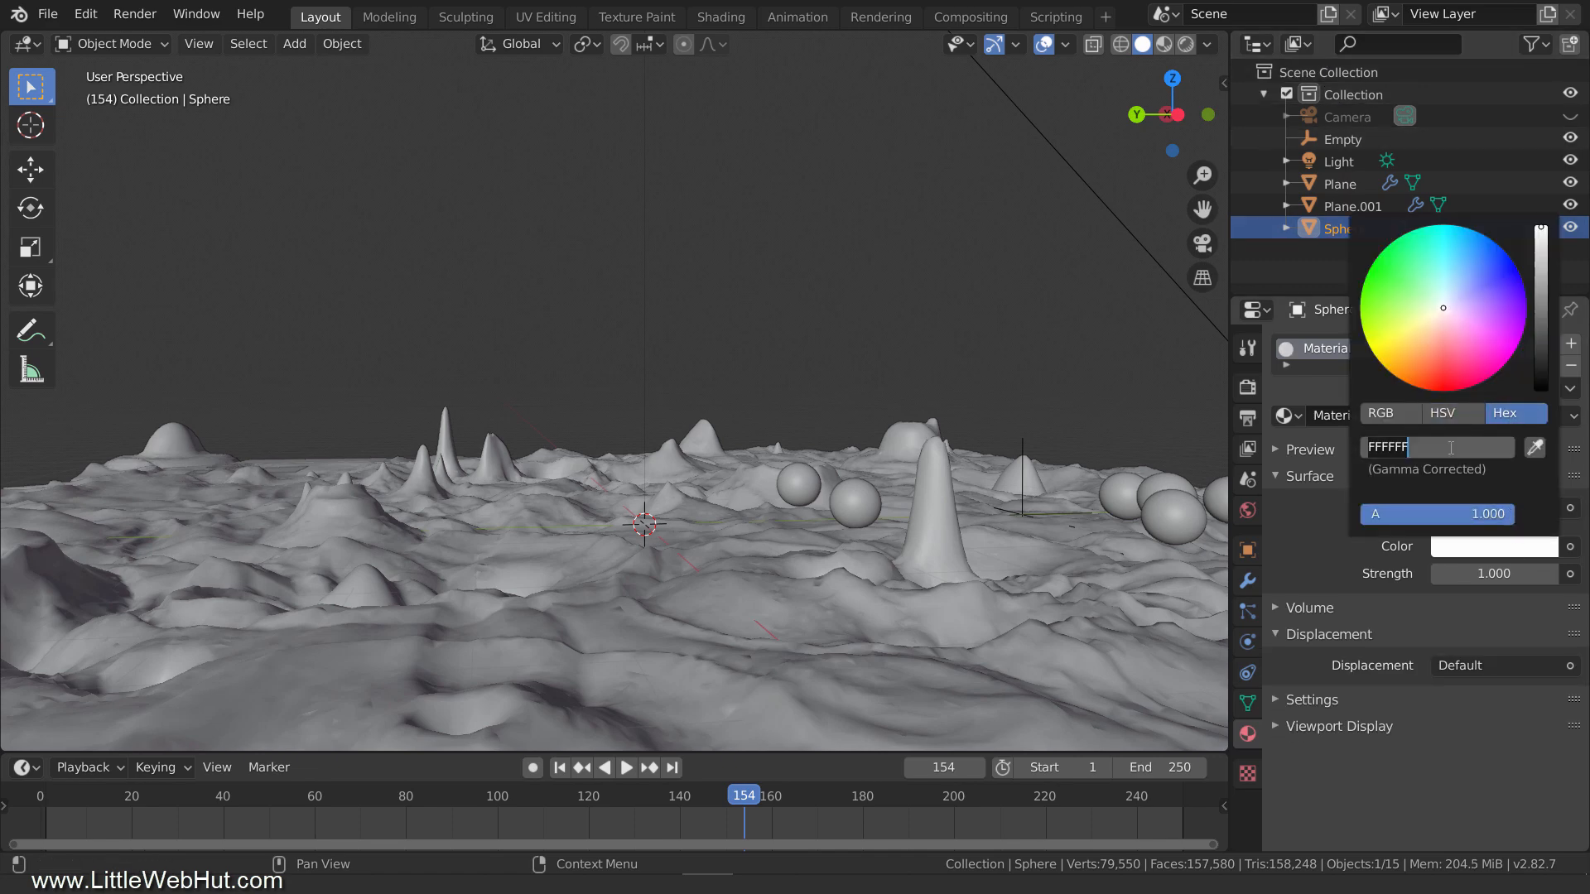
type("ff9959")
key("Return")
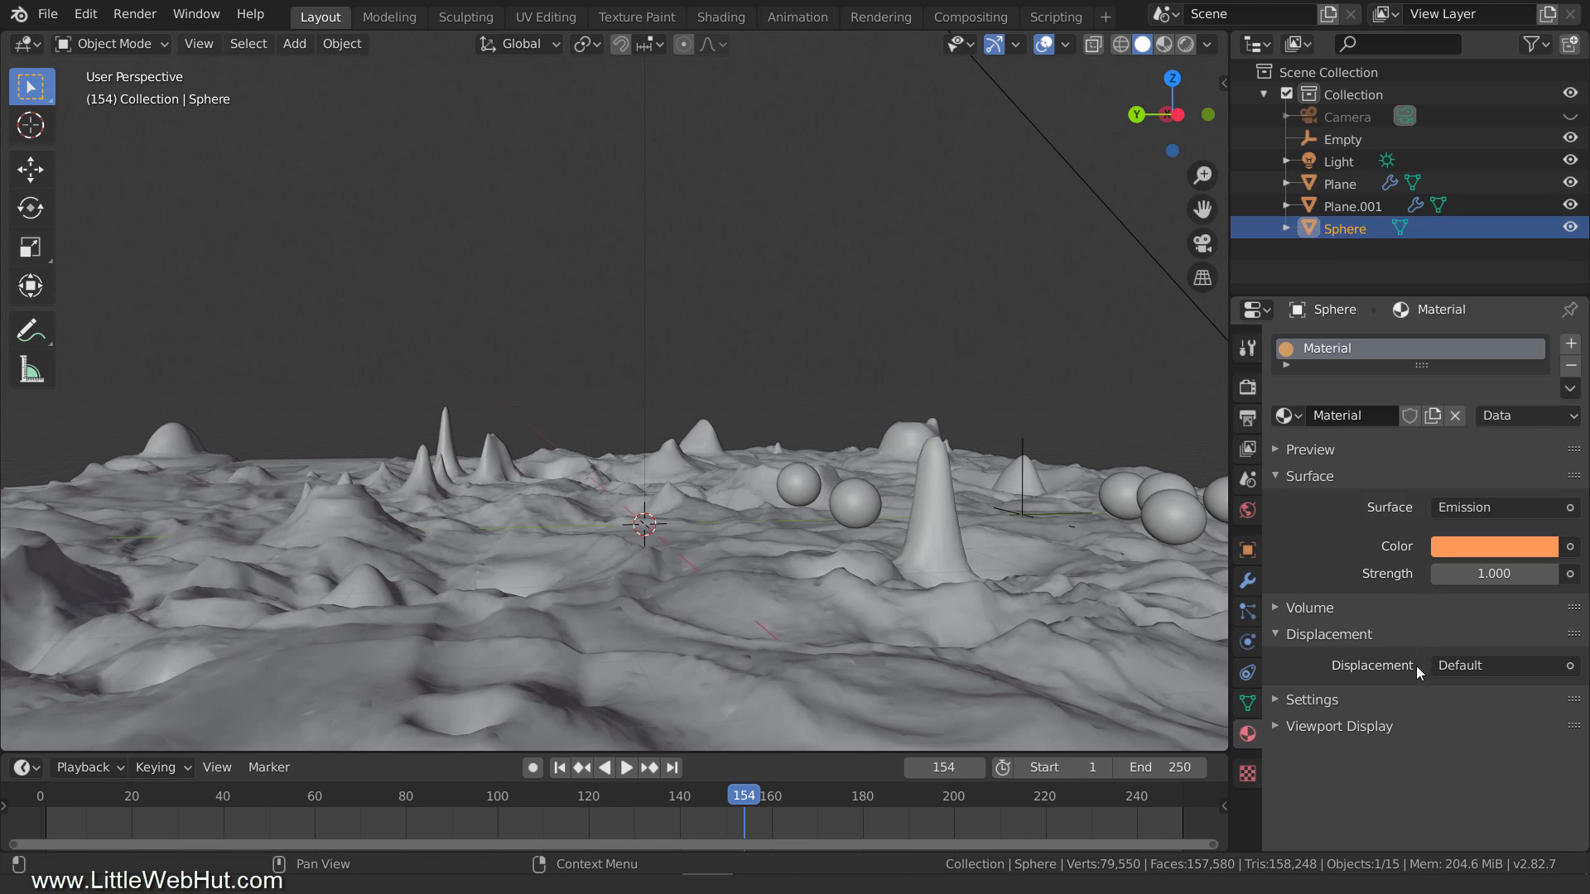
left_click(1491, 574)
type("20")
key("Return")
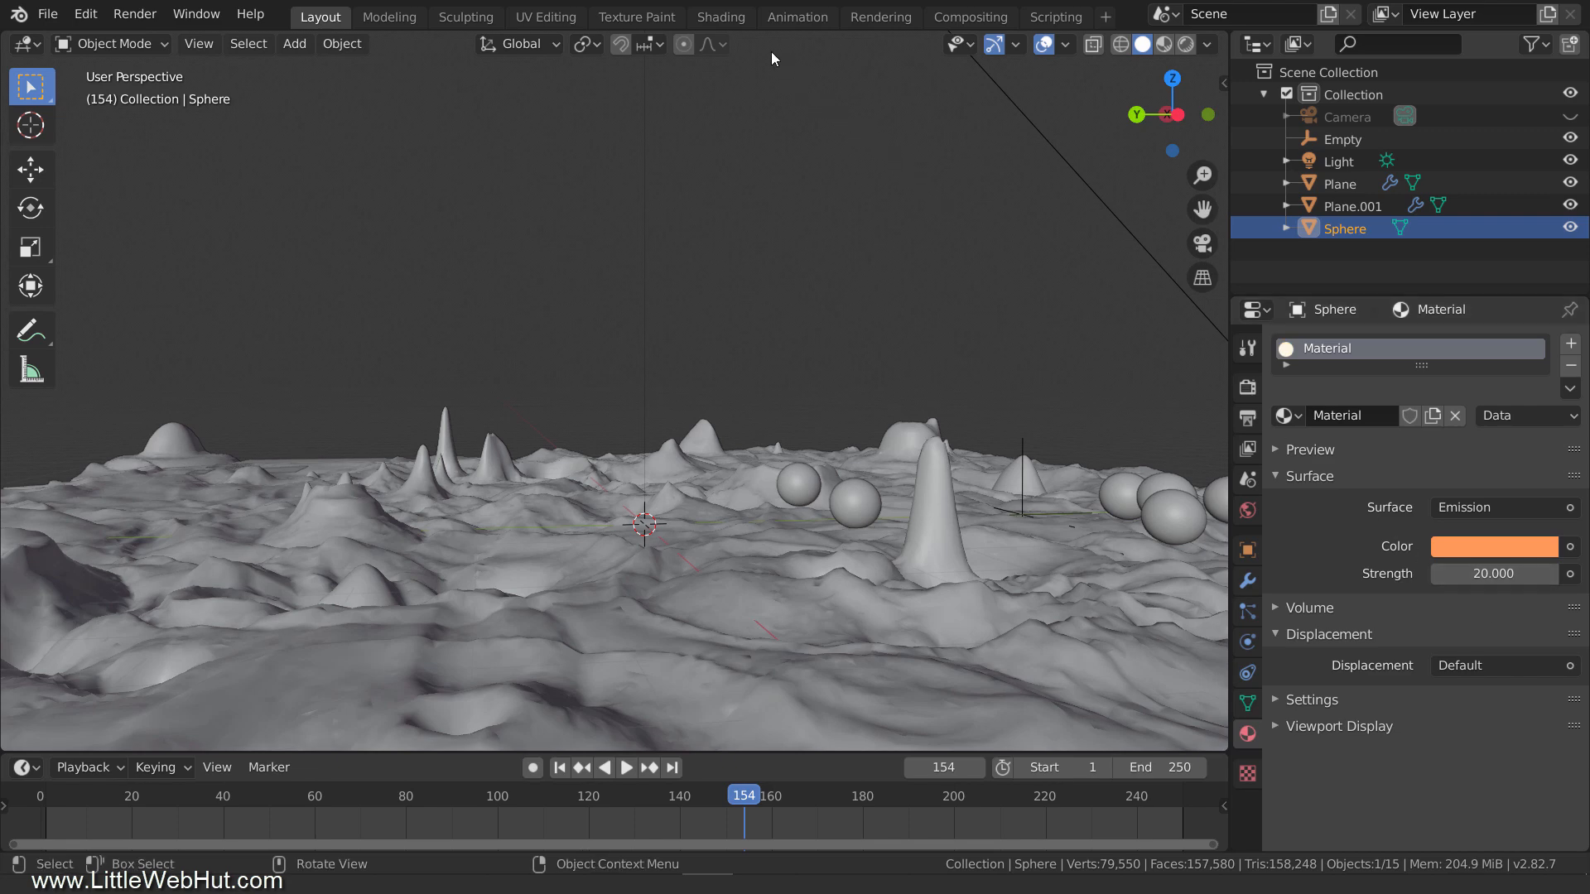
Switch to the Shading workspace and show its 3D view in Rendered mode.
left_click(718, 16)
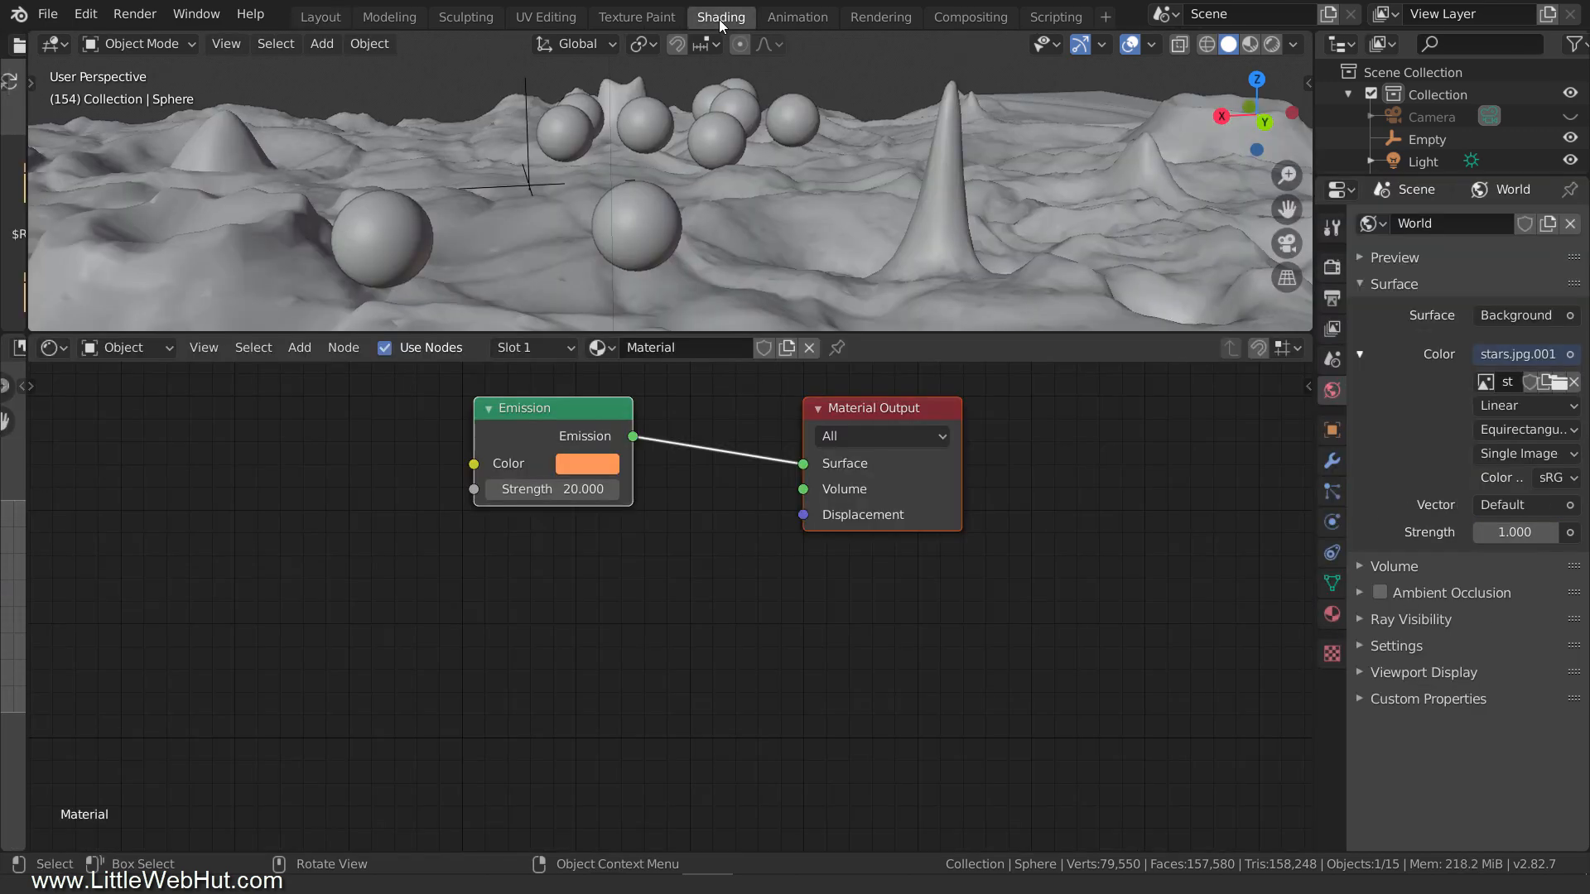
key("z")
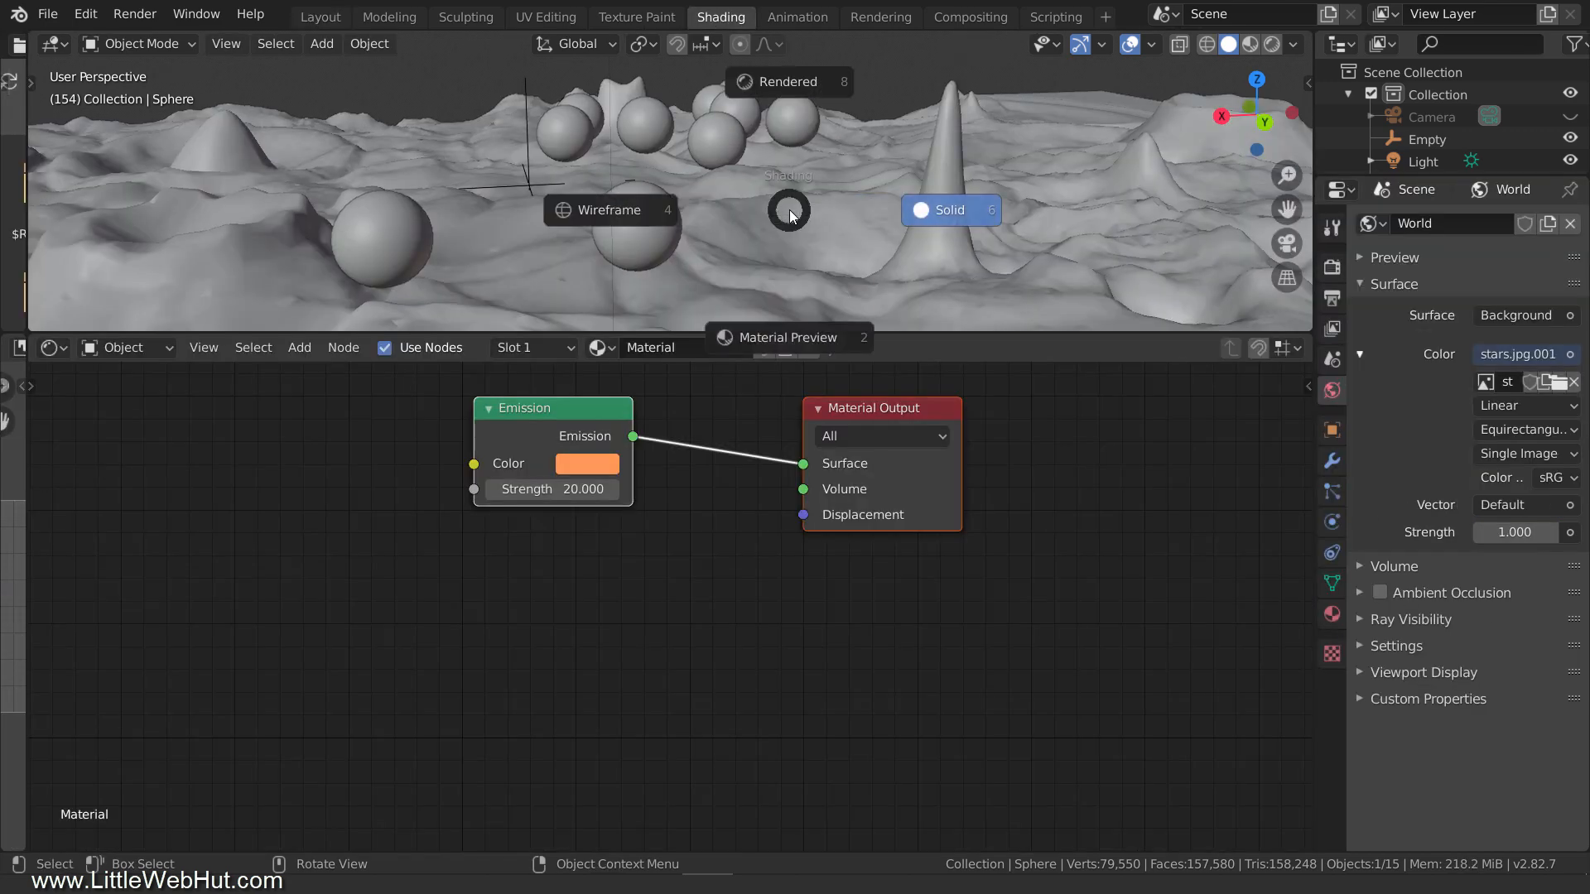
left_click(793, 86)
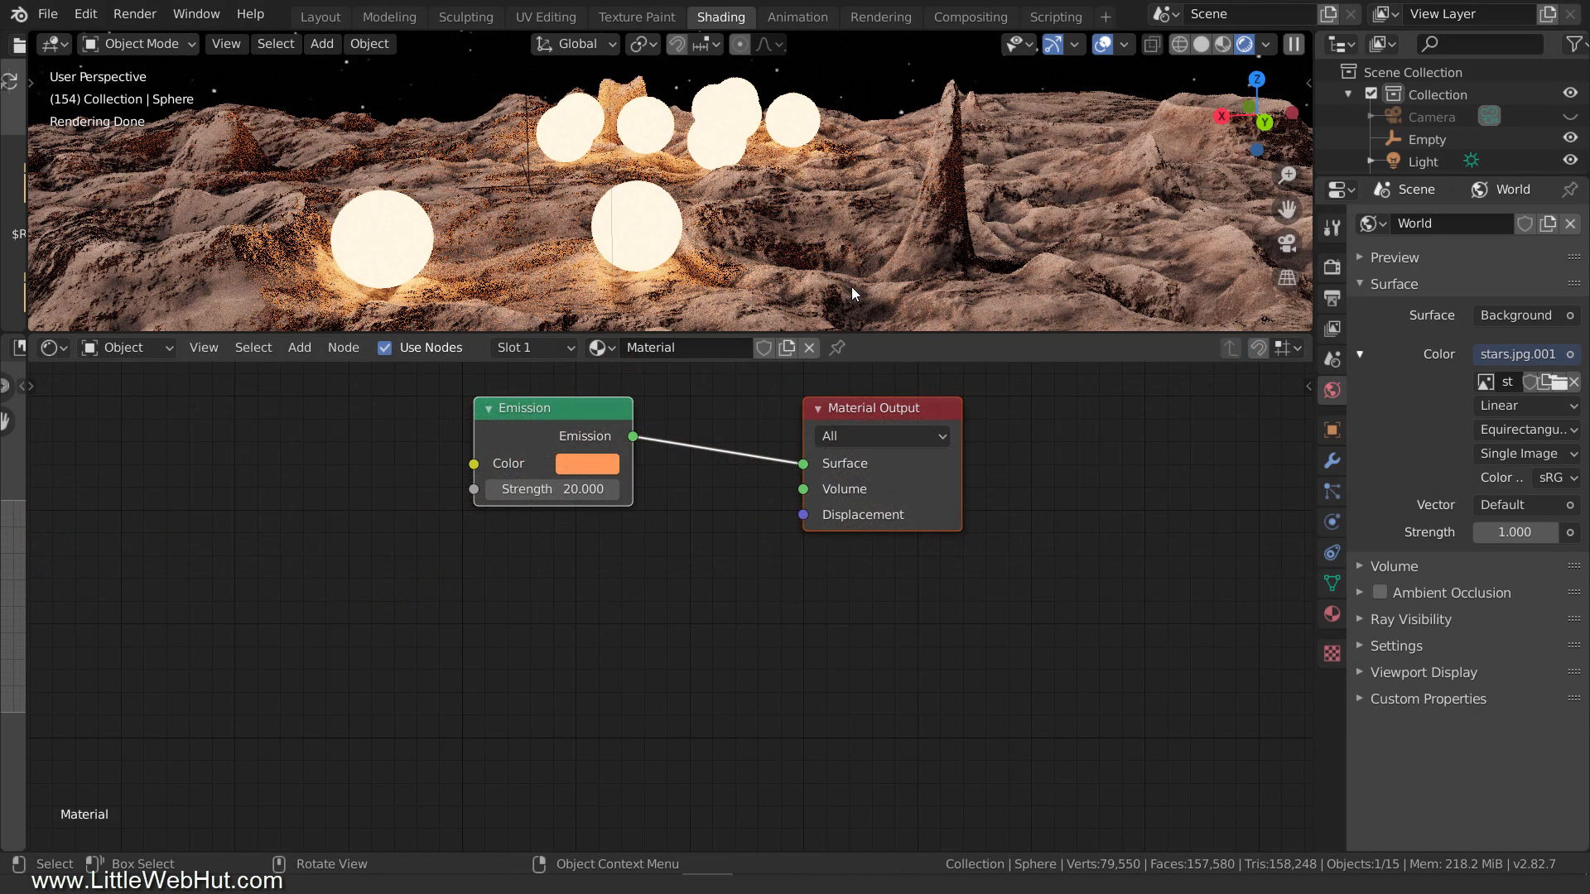
Move the Material Output node aside and insert a Mix Shader node between it and the Emission node.
left_click_drag(875, 406, 1199, 409)
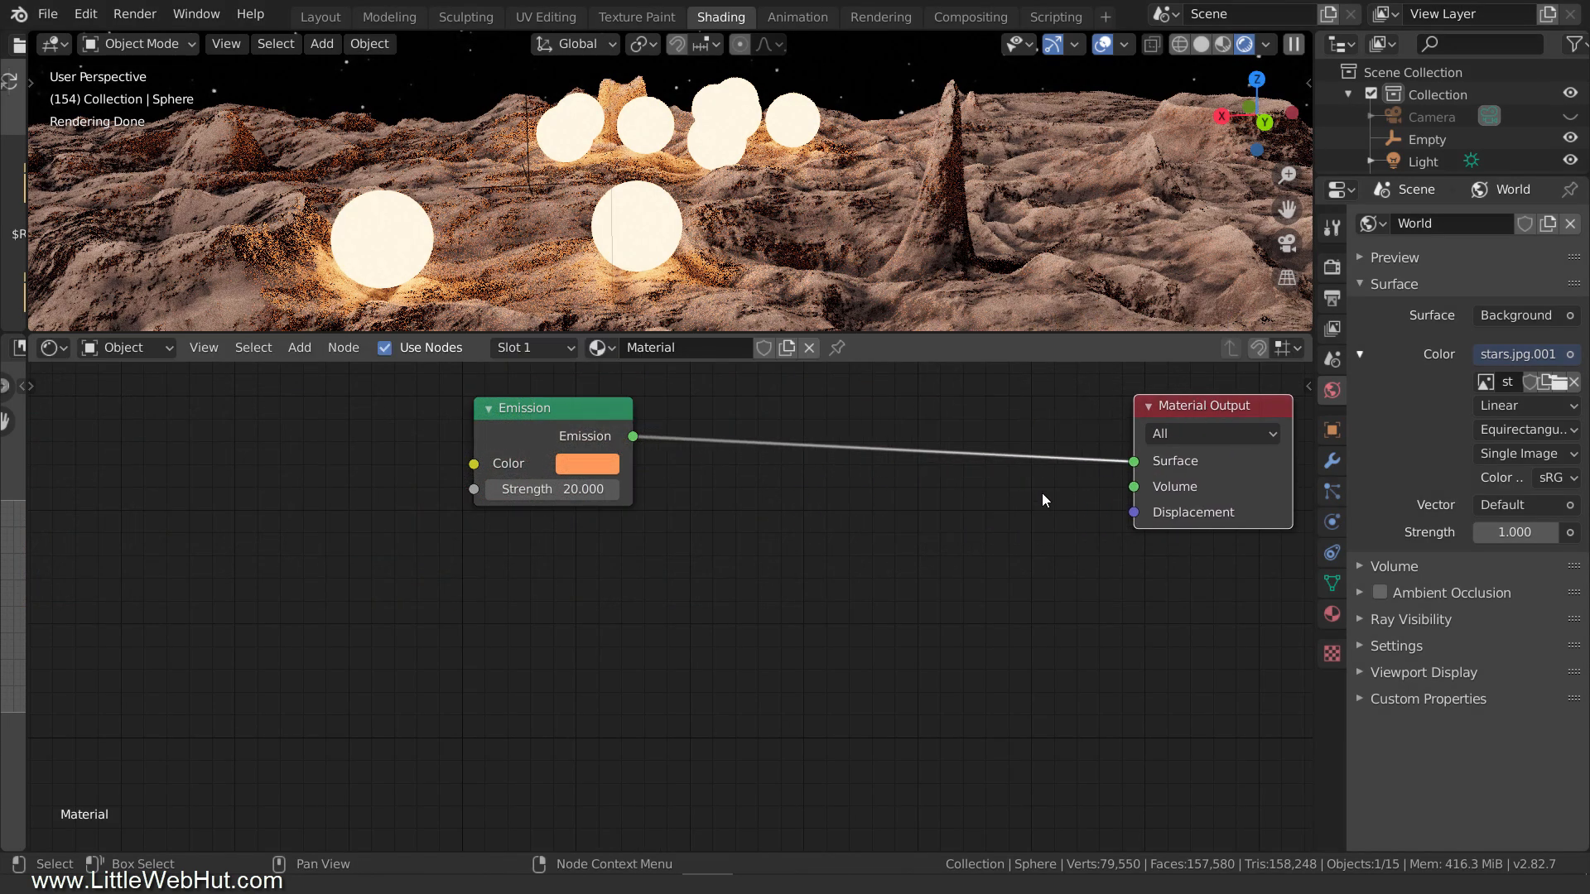
key("shift+a")
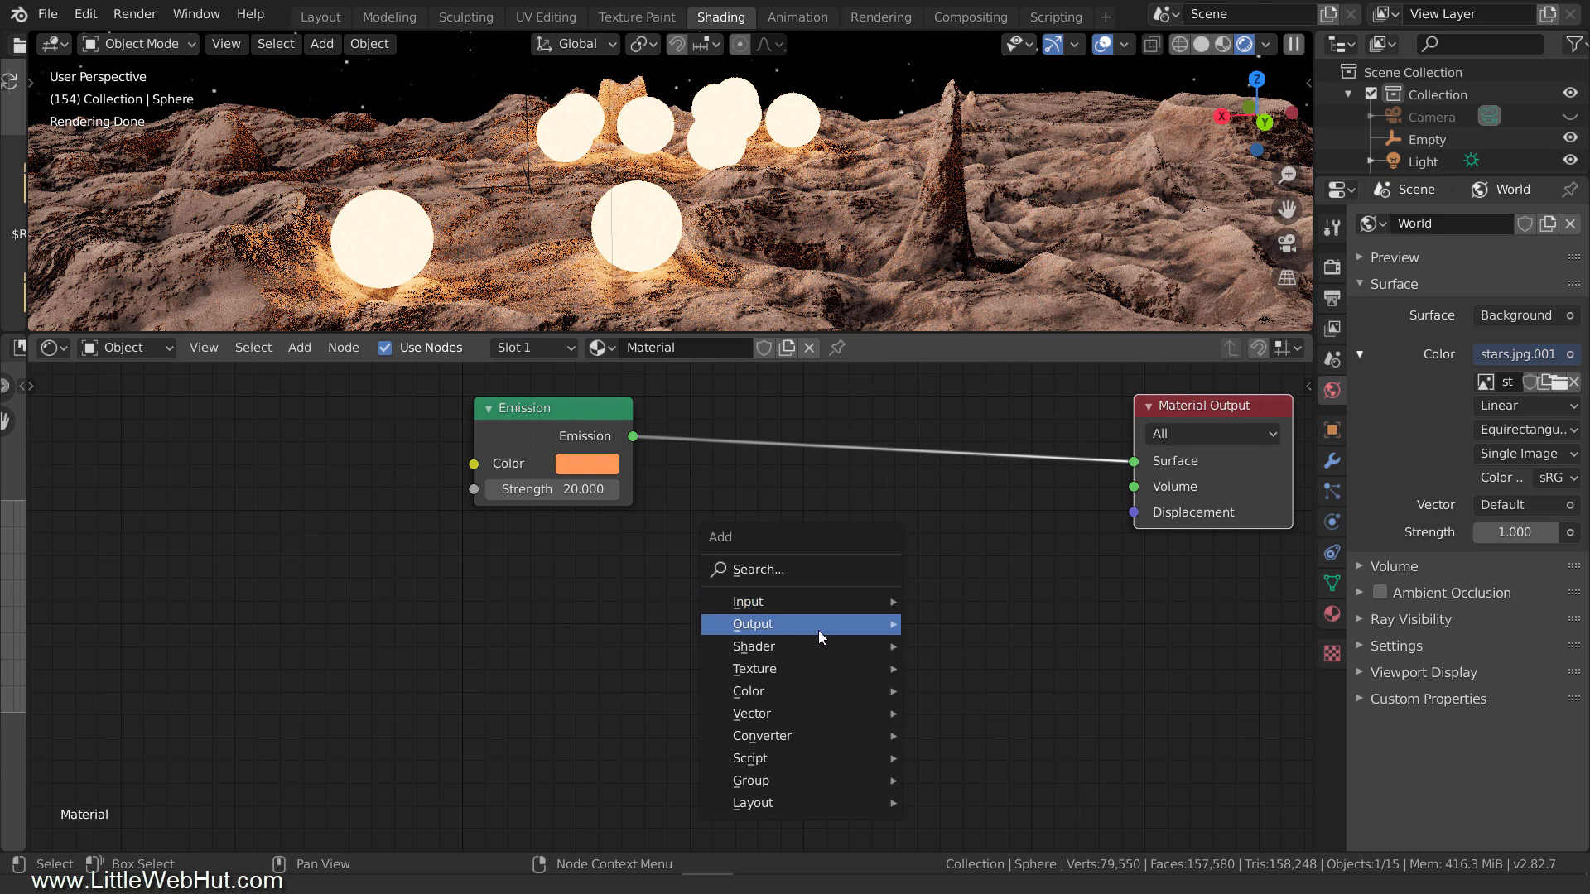
mouse_move(822, 645)
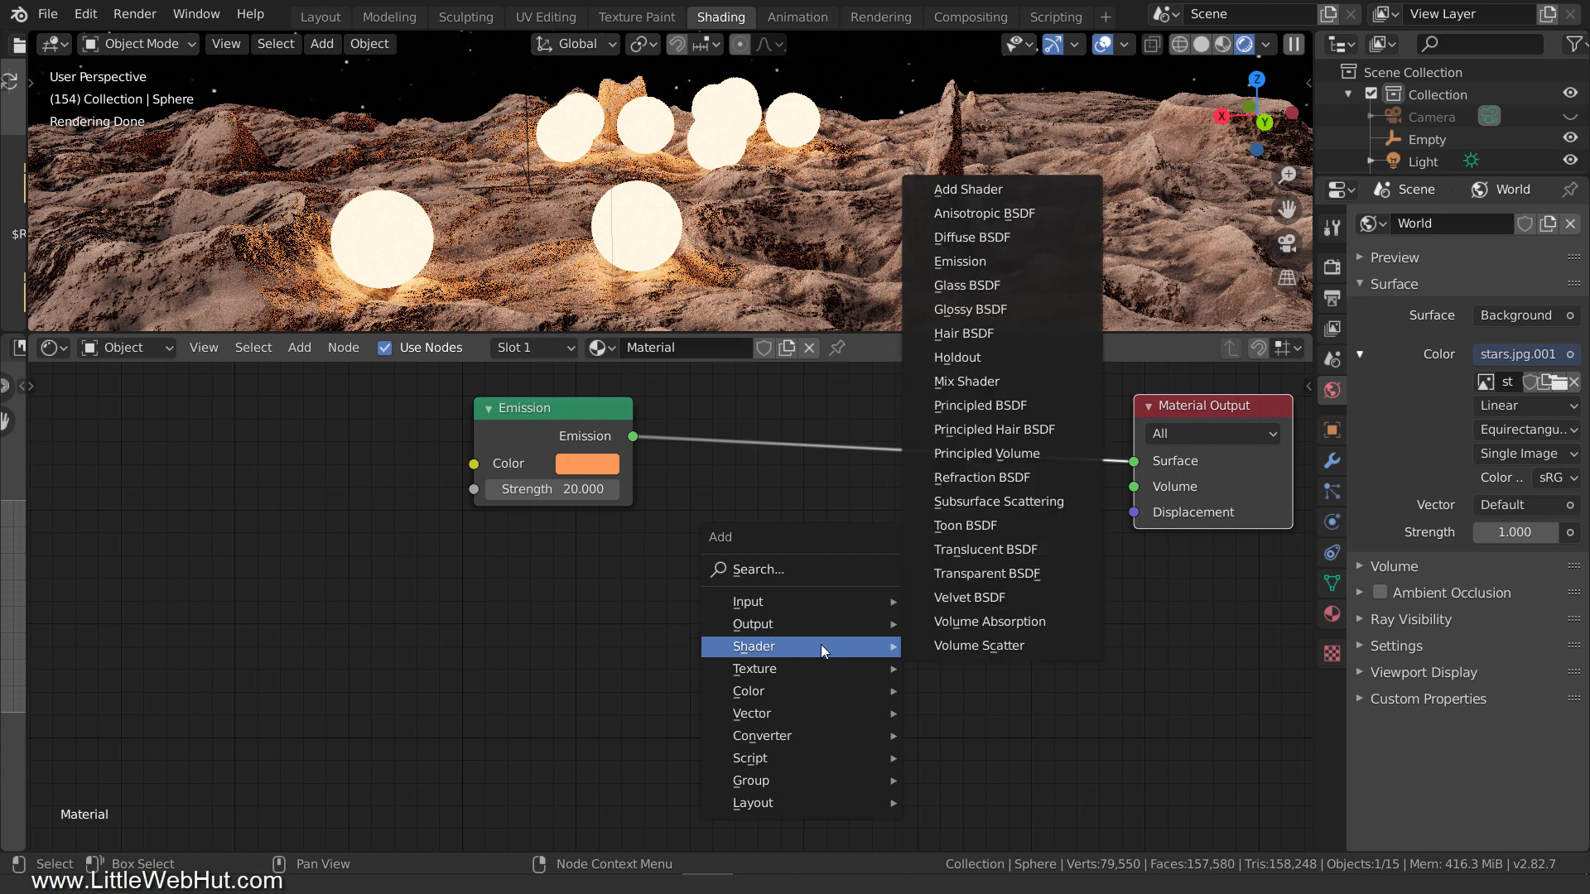
left_click(1002, 381)
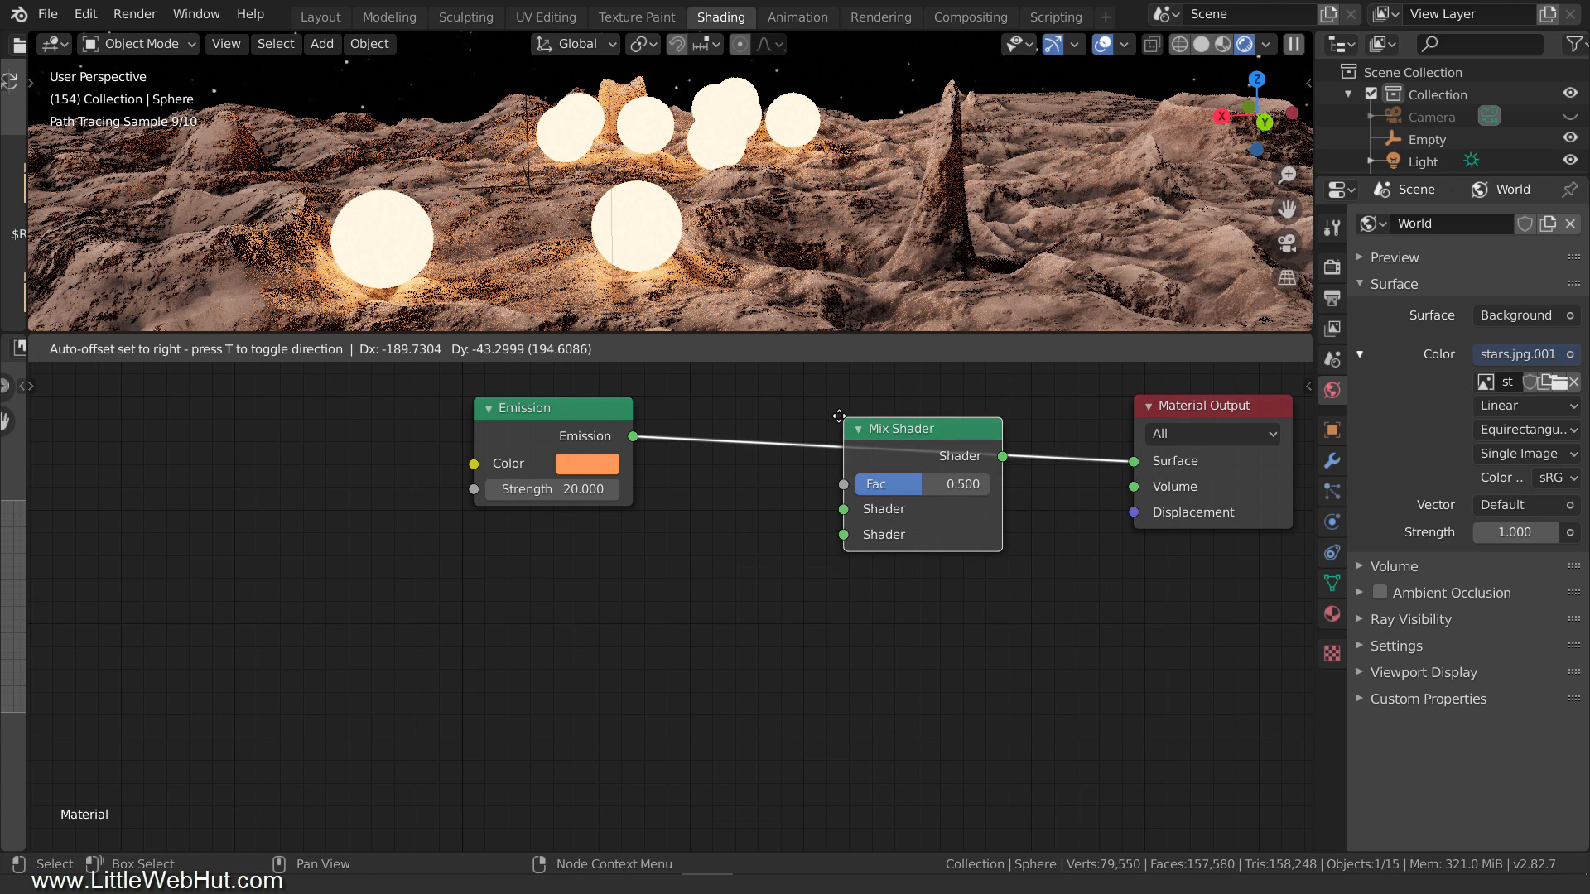
left_click(832, 408)
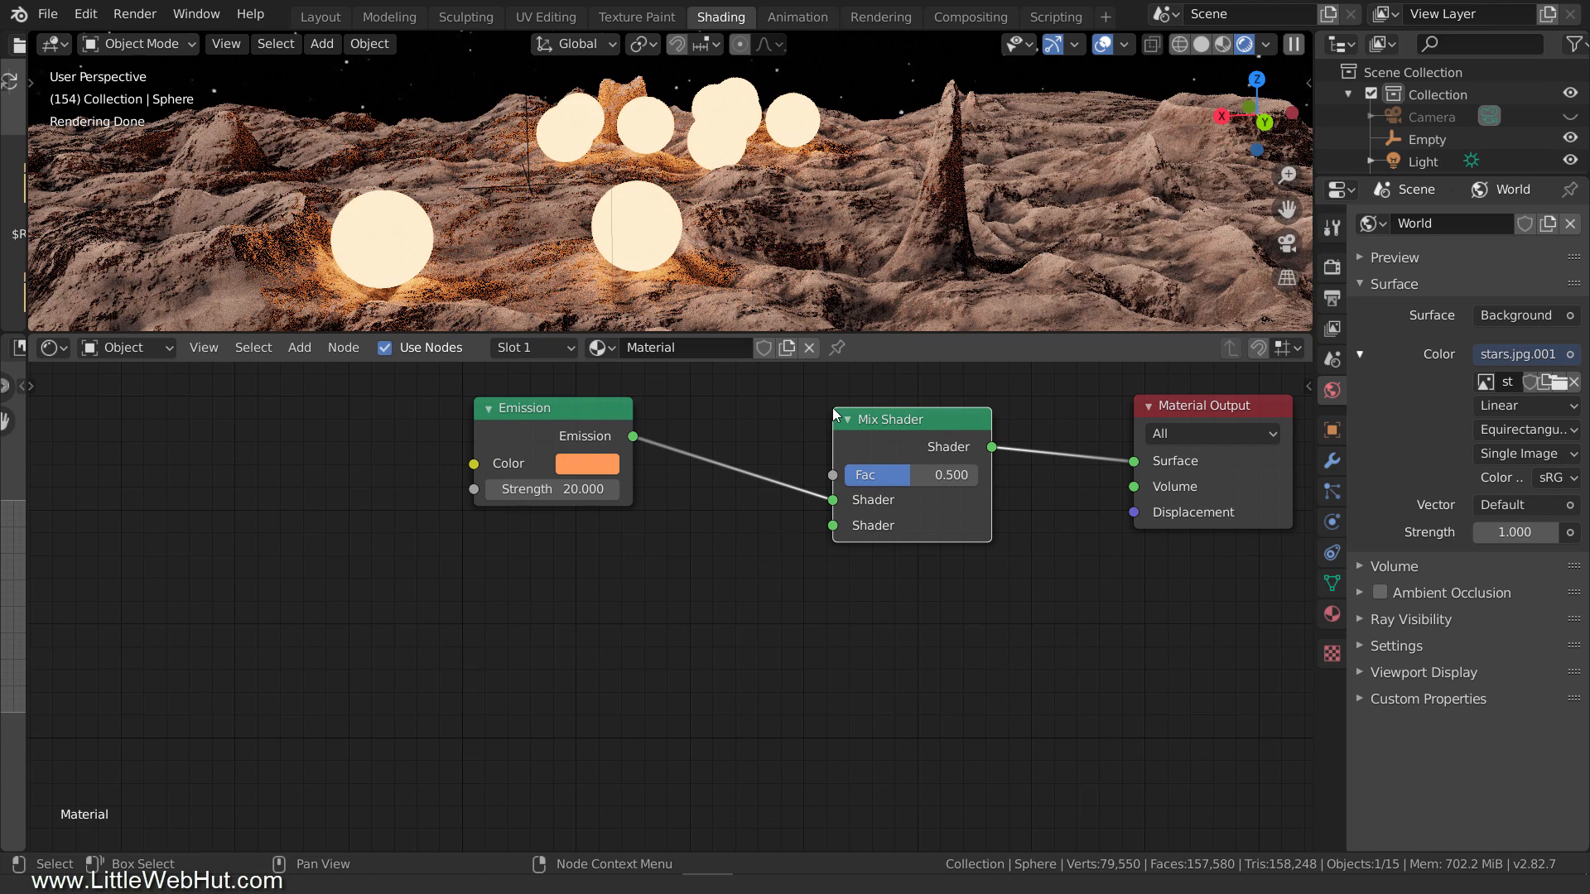
Add a Diffuse BSDF node, connect it to the Mix Shader's second shader input, and make its color black.
key("shift+a")
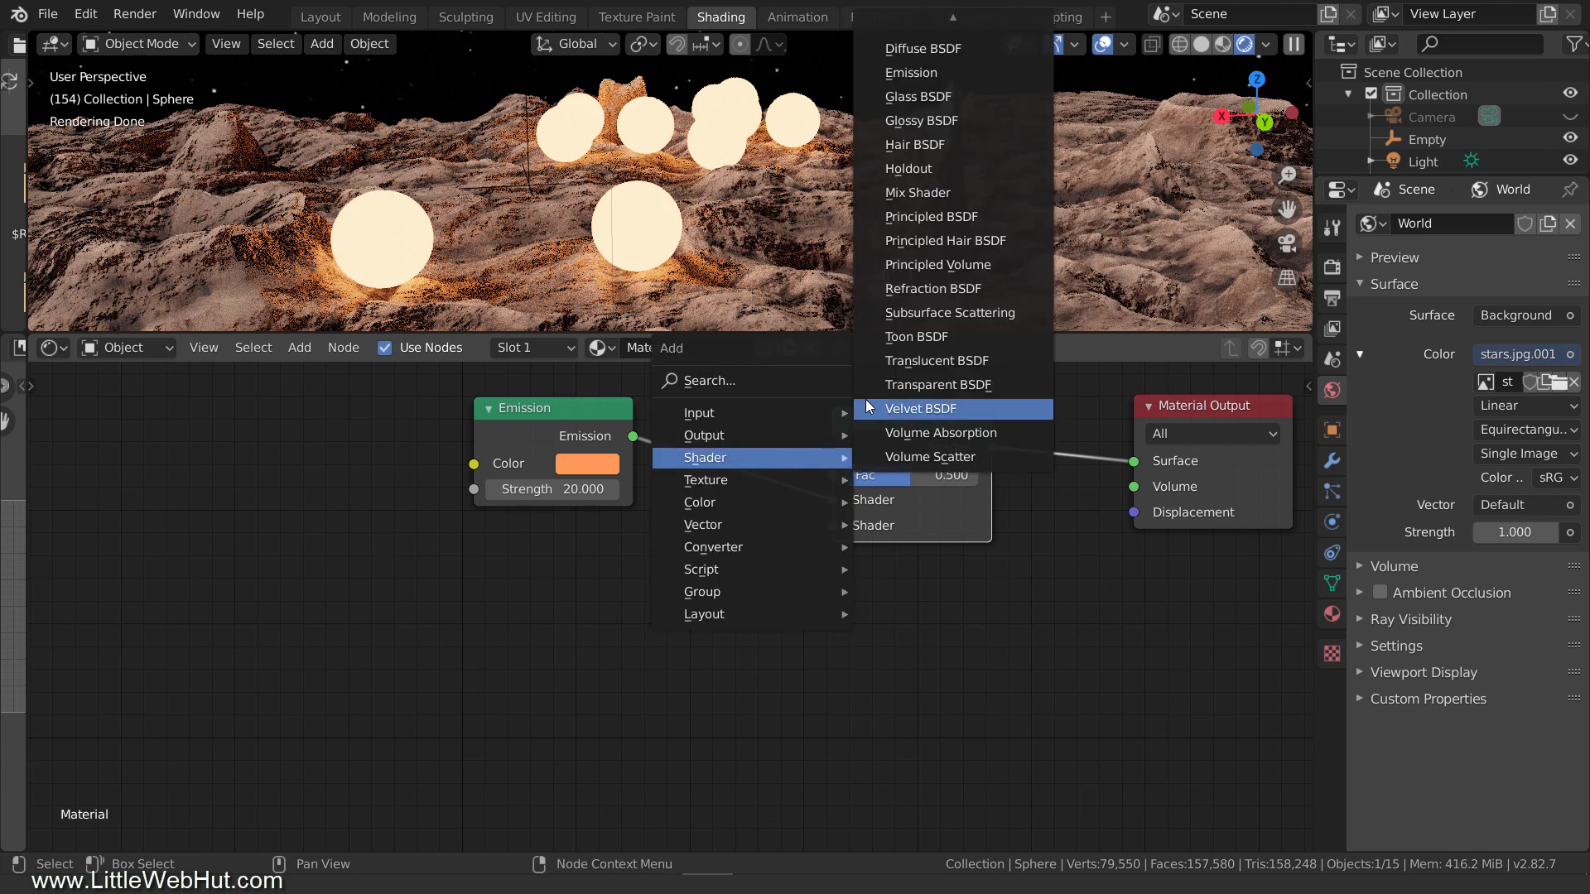
left_click(967, 48)
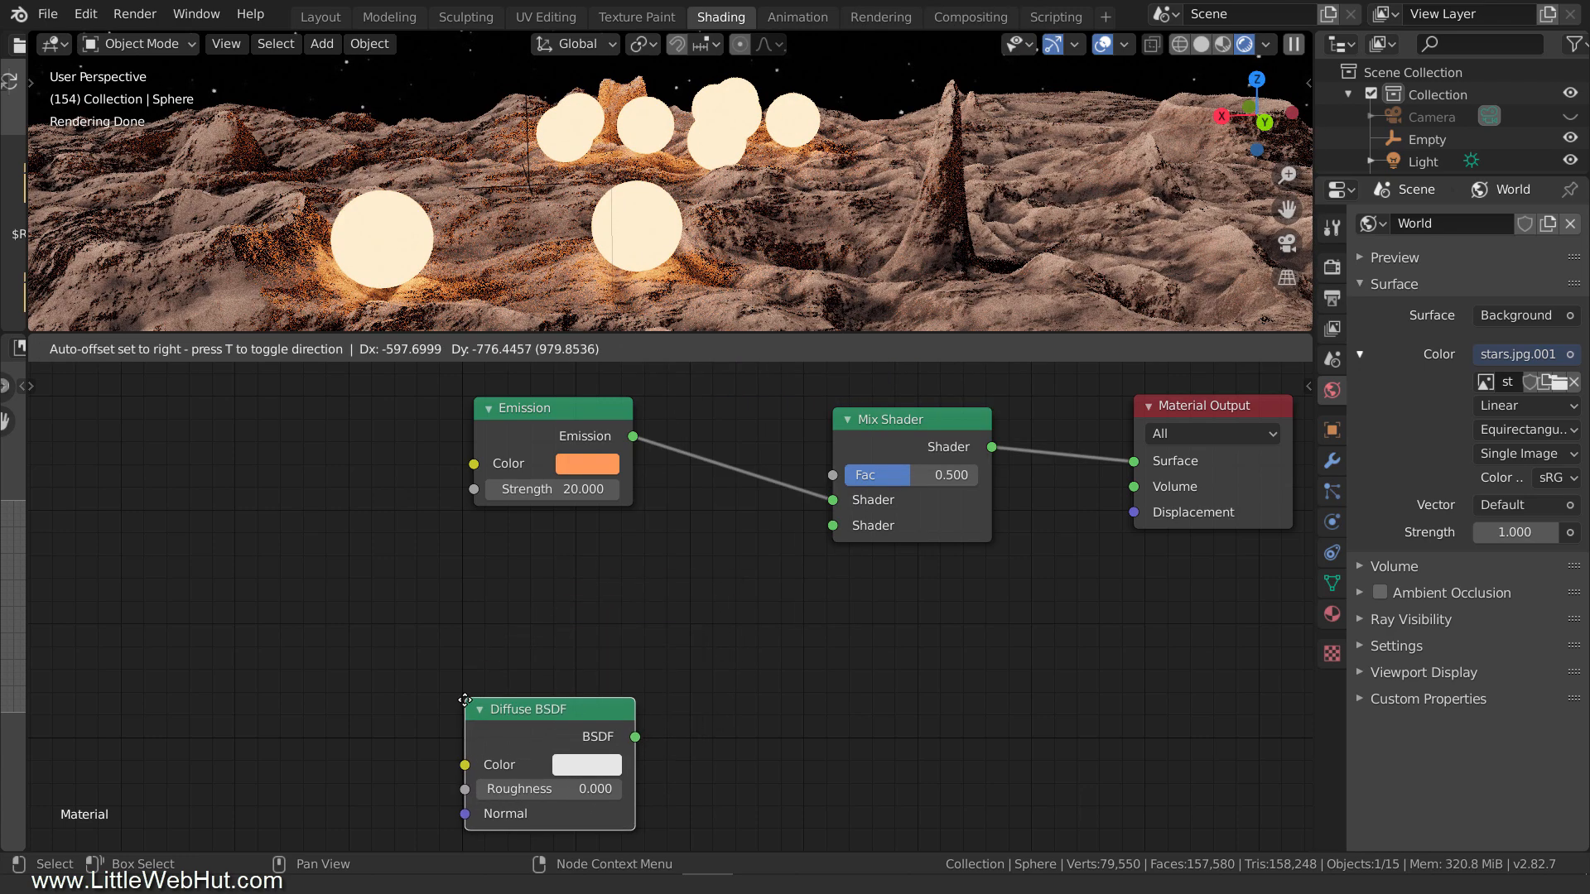
left_click(460, 710)
left_click_drag(633, 747, 831, 527)
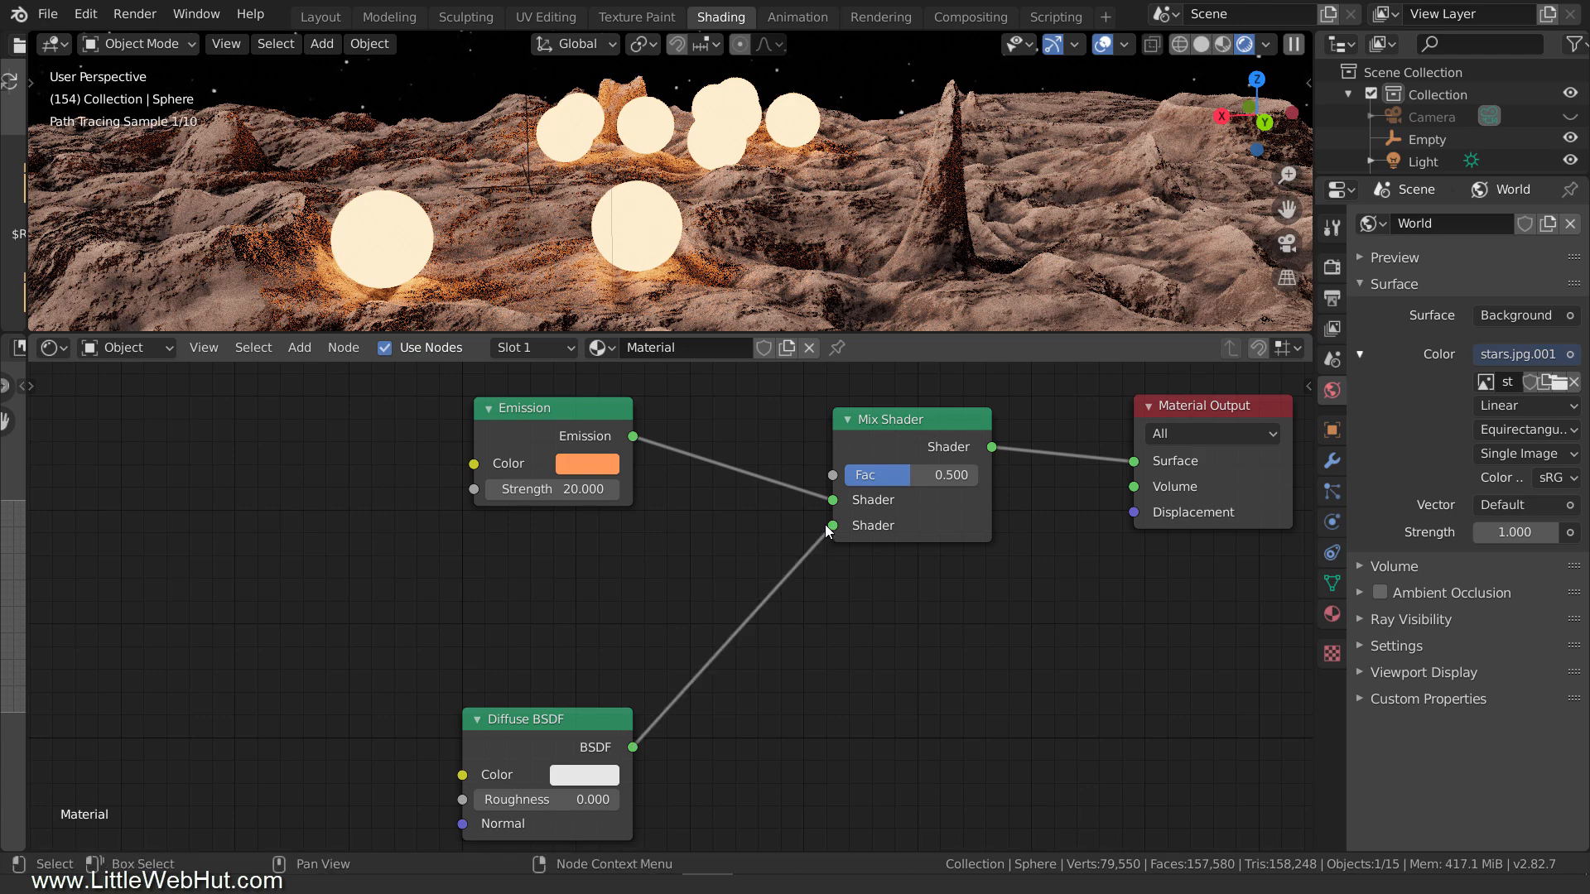
left_click(607, 783)
left_click_drag(747, 471, 754, 619)
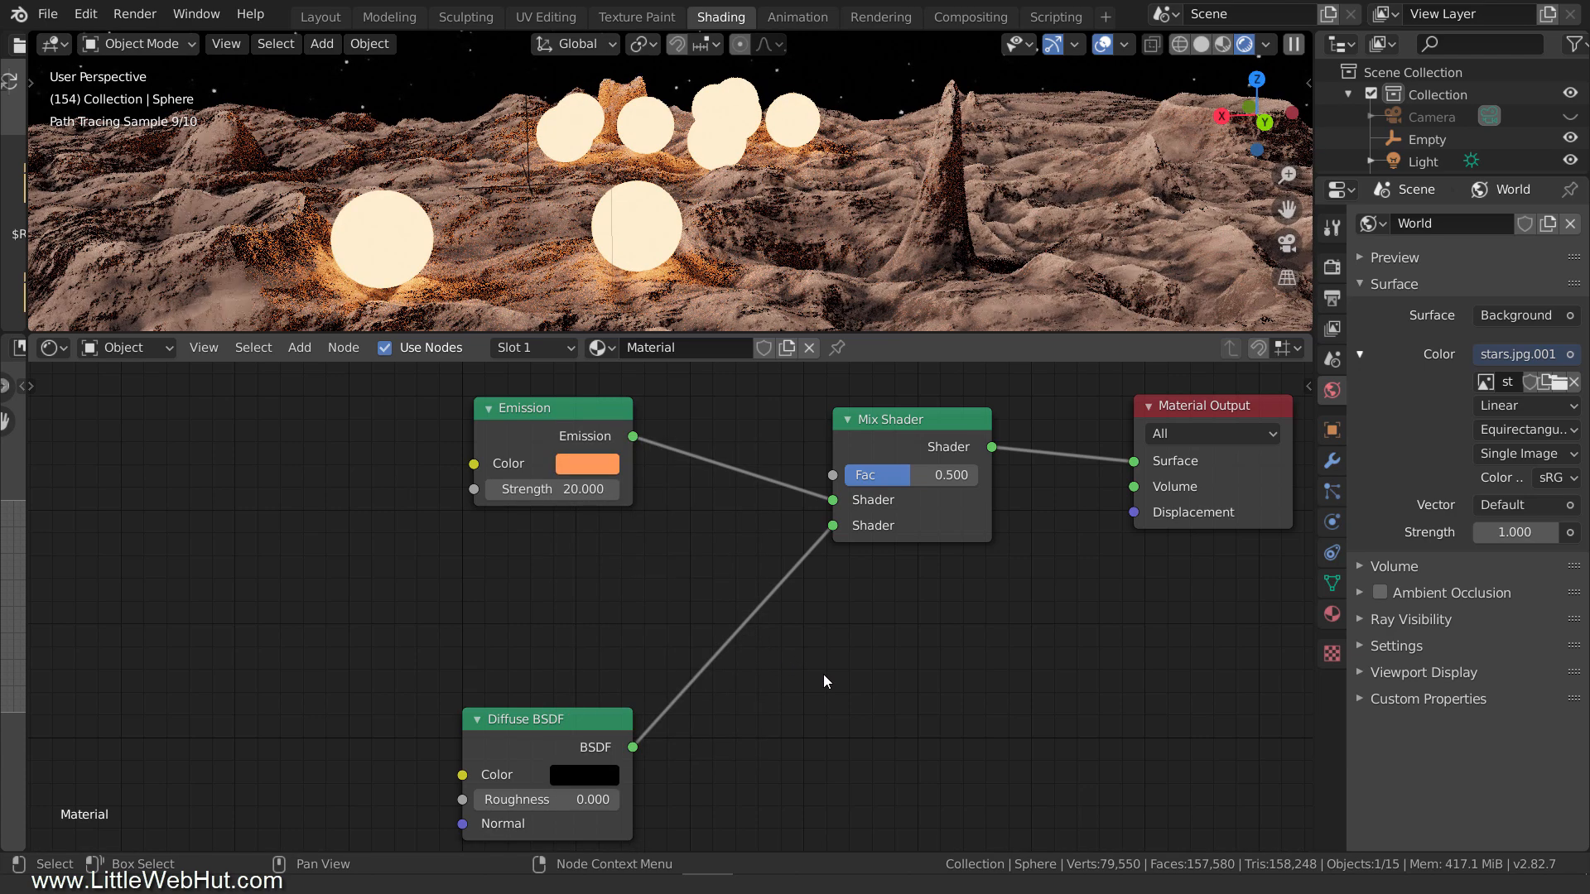
Move the Emission node down, add a Layer Weight node above it, and connect its Facing output to the Mix Shader's Fac.
left_click_drag(575, 415, 574, 592)
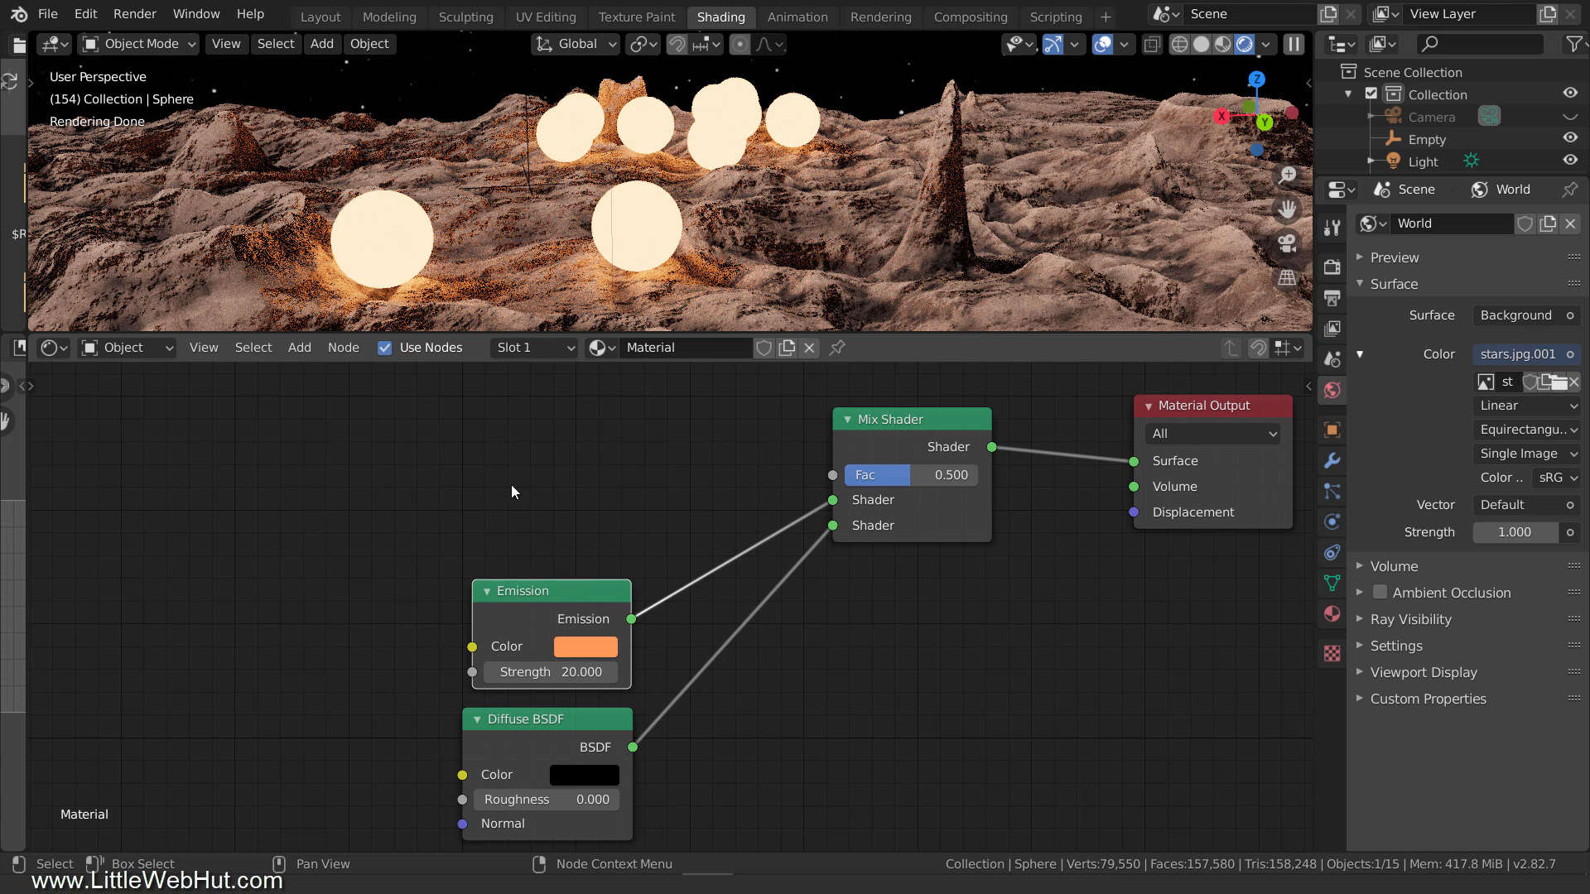
key("shift+a")
mouse_move(499, 424)
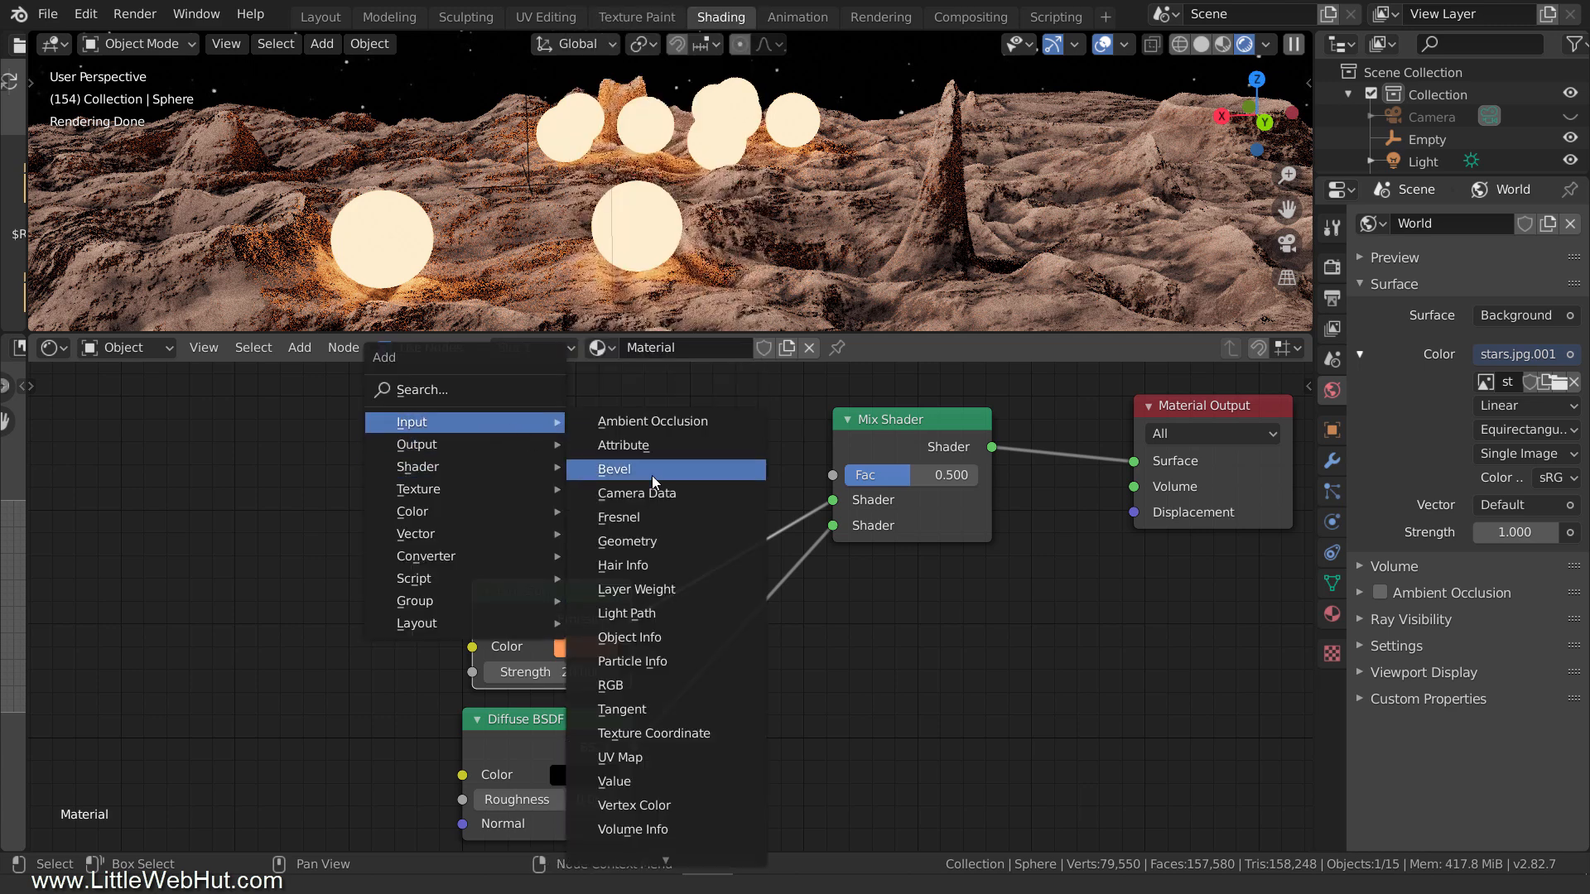
left_click(718, 588)
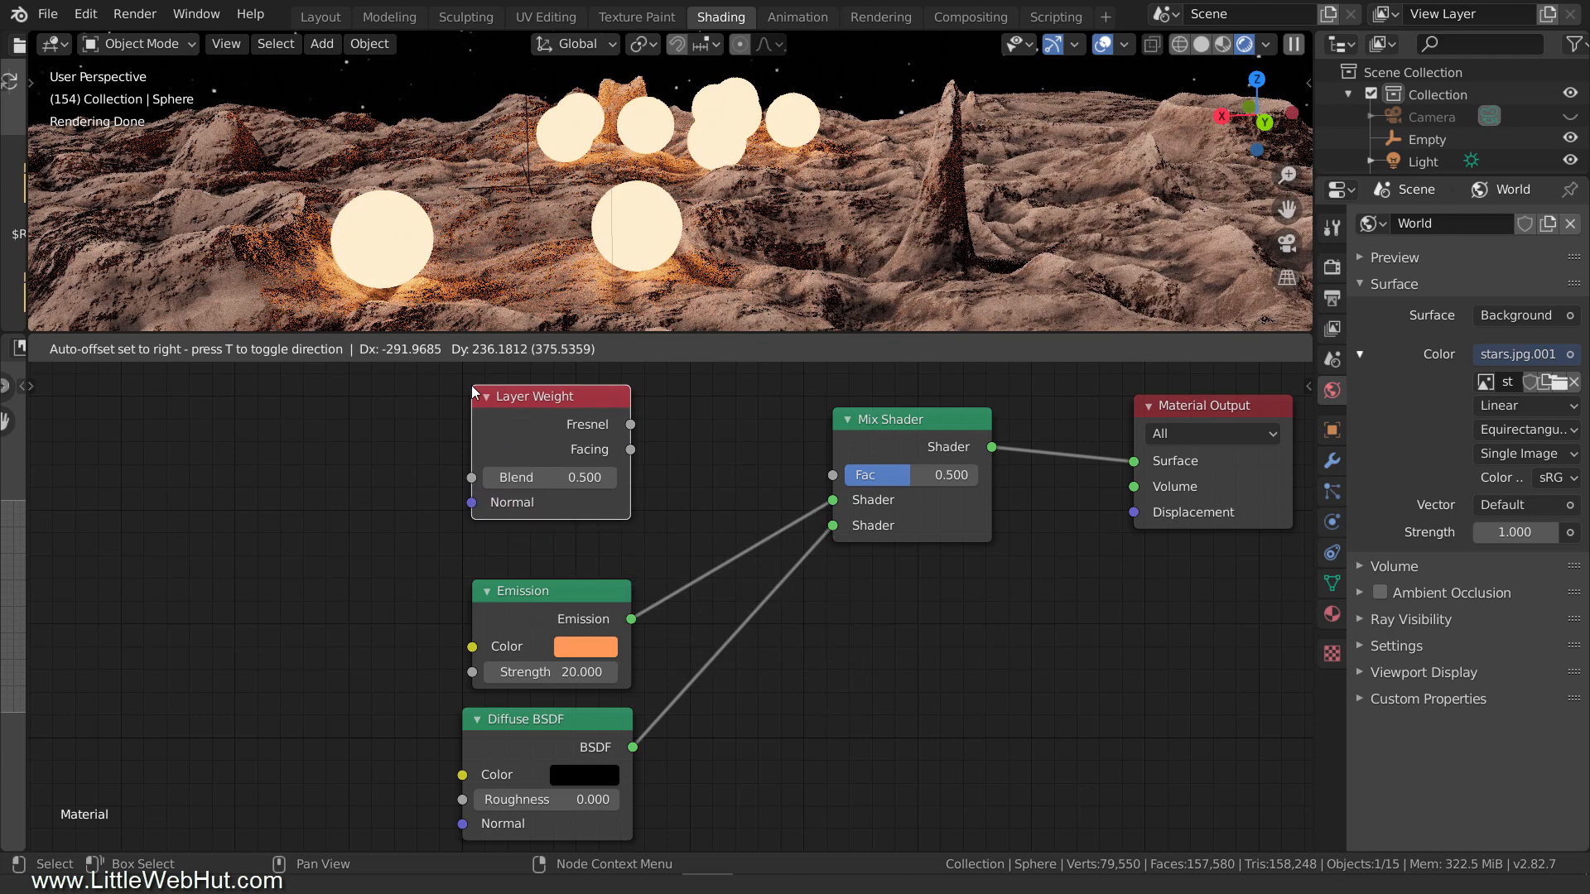
left_click(470, 385)
left_click_drag(631, 449, 826, 484)
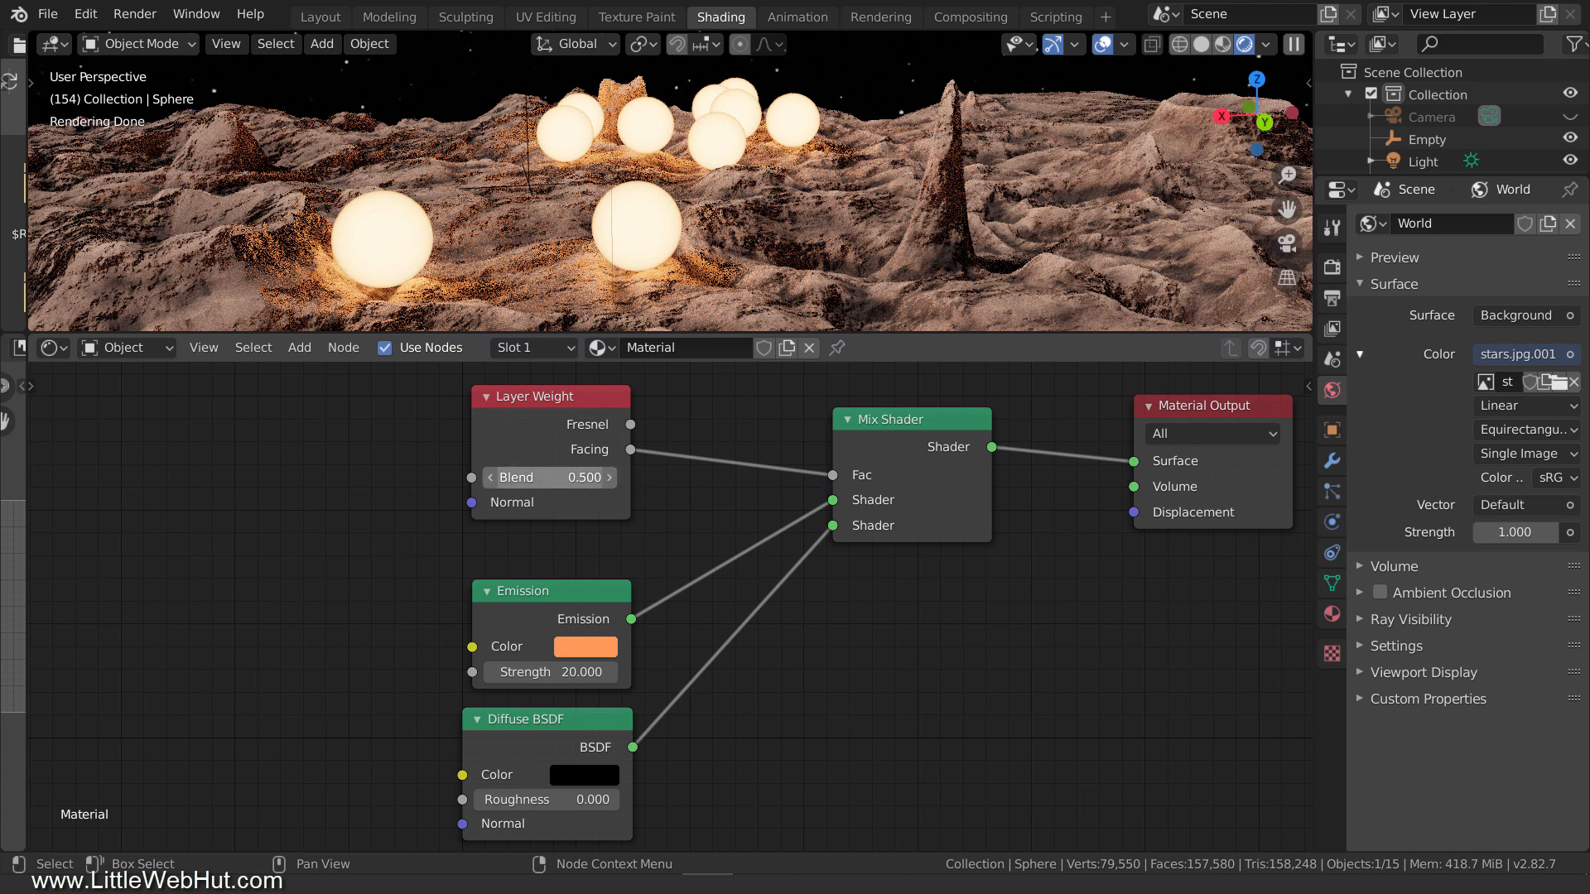
Set the Layer Weight node's Blend to 0.7.
left_click(554, 478)
type("0.7")
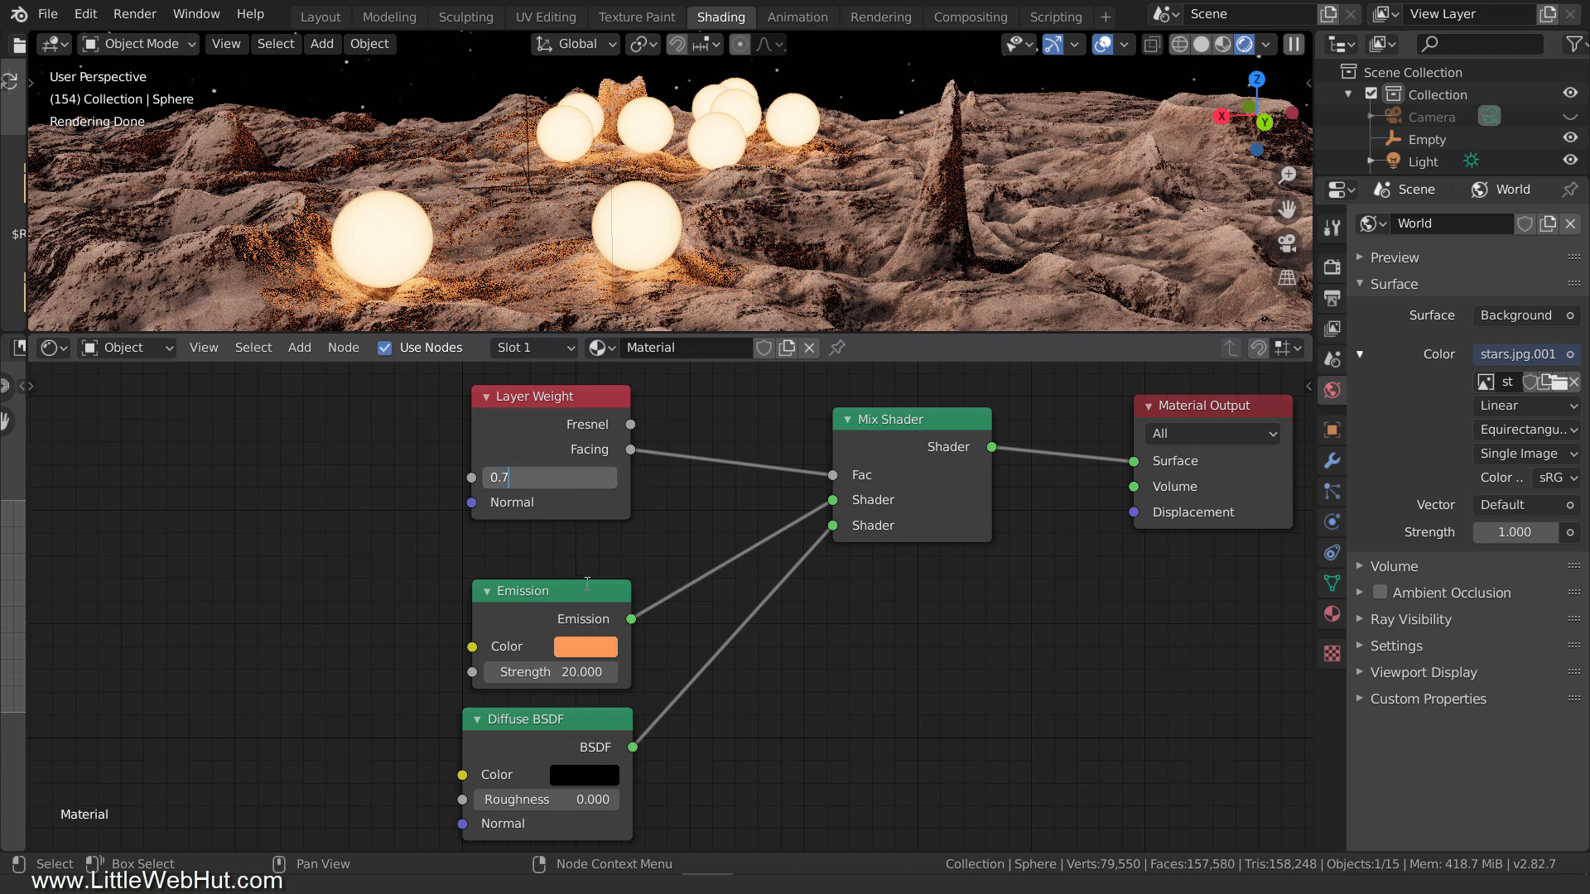
key("Return")
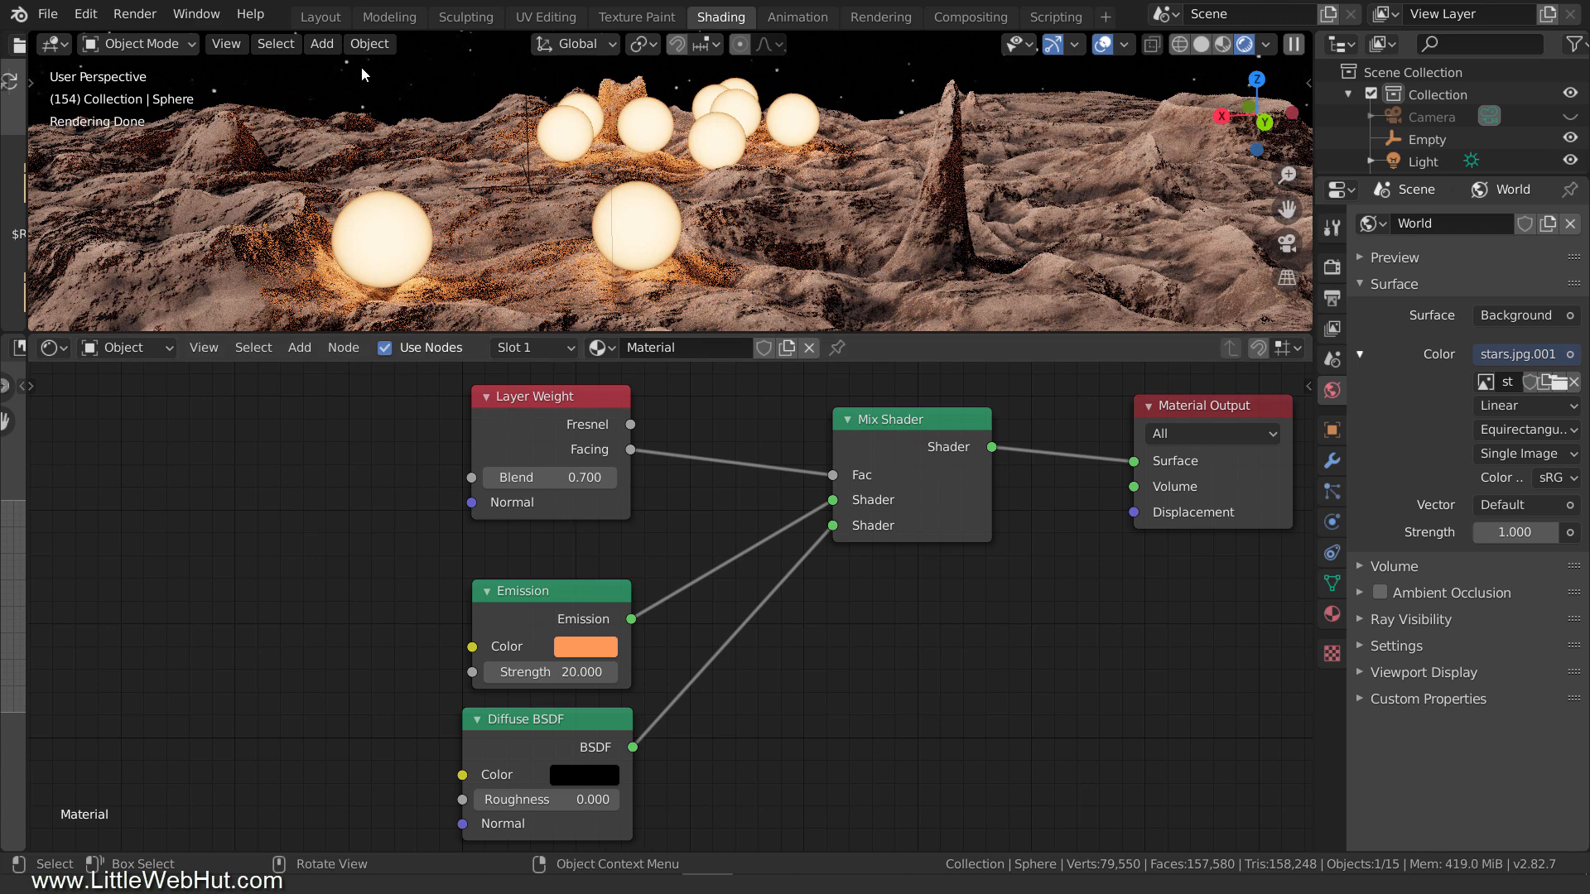
Return to the Layout workspace and set the animation's end frame to 401.
left_click(329, 19)
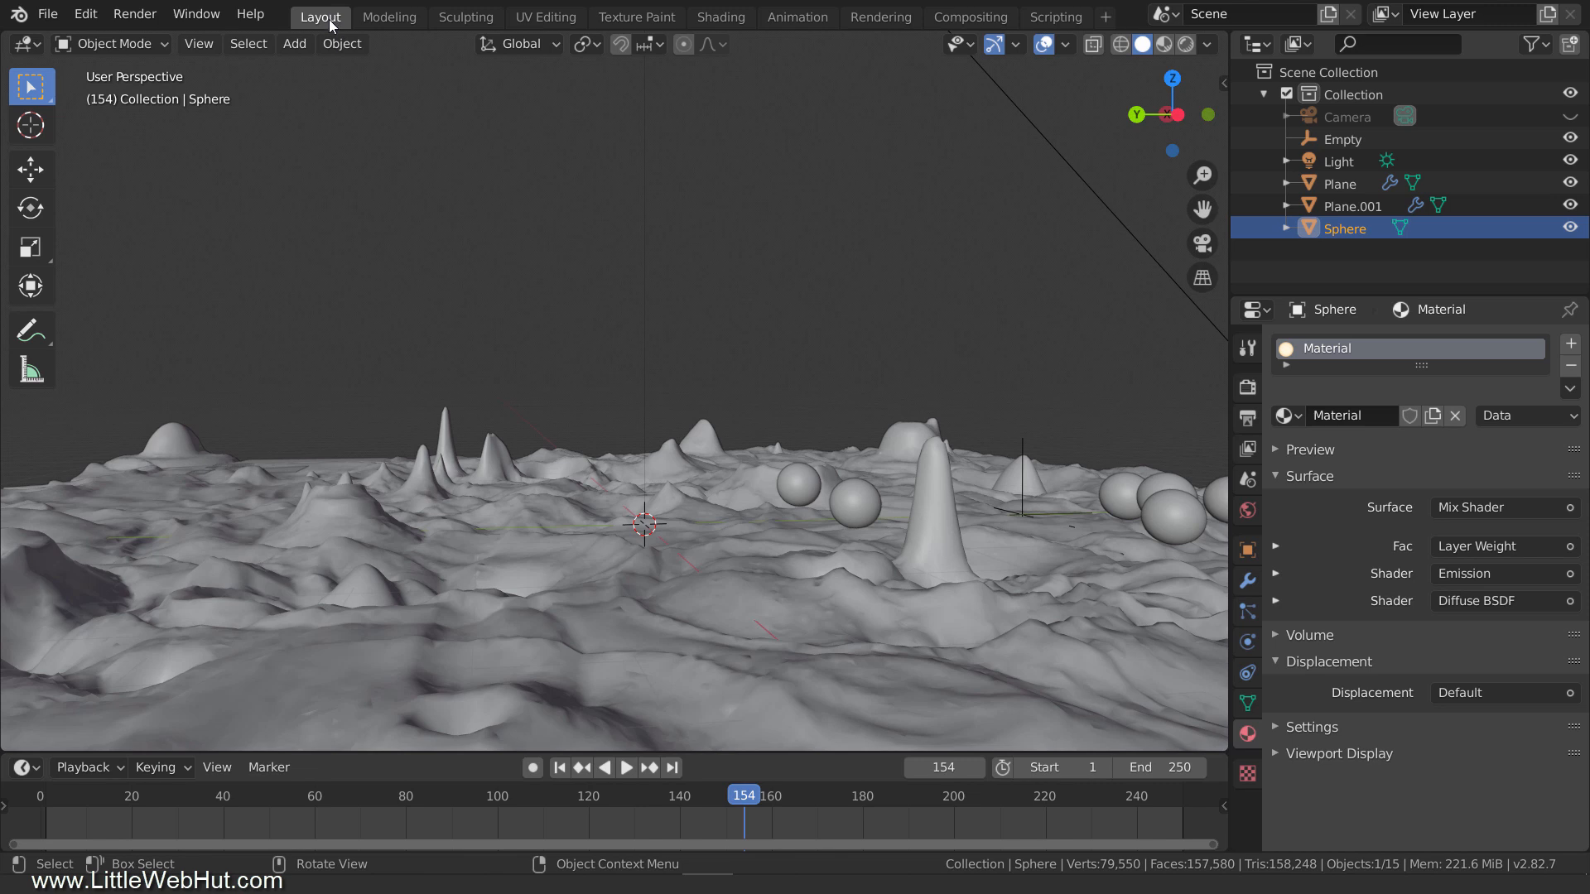
left_click(1161, 768)
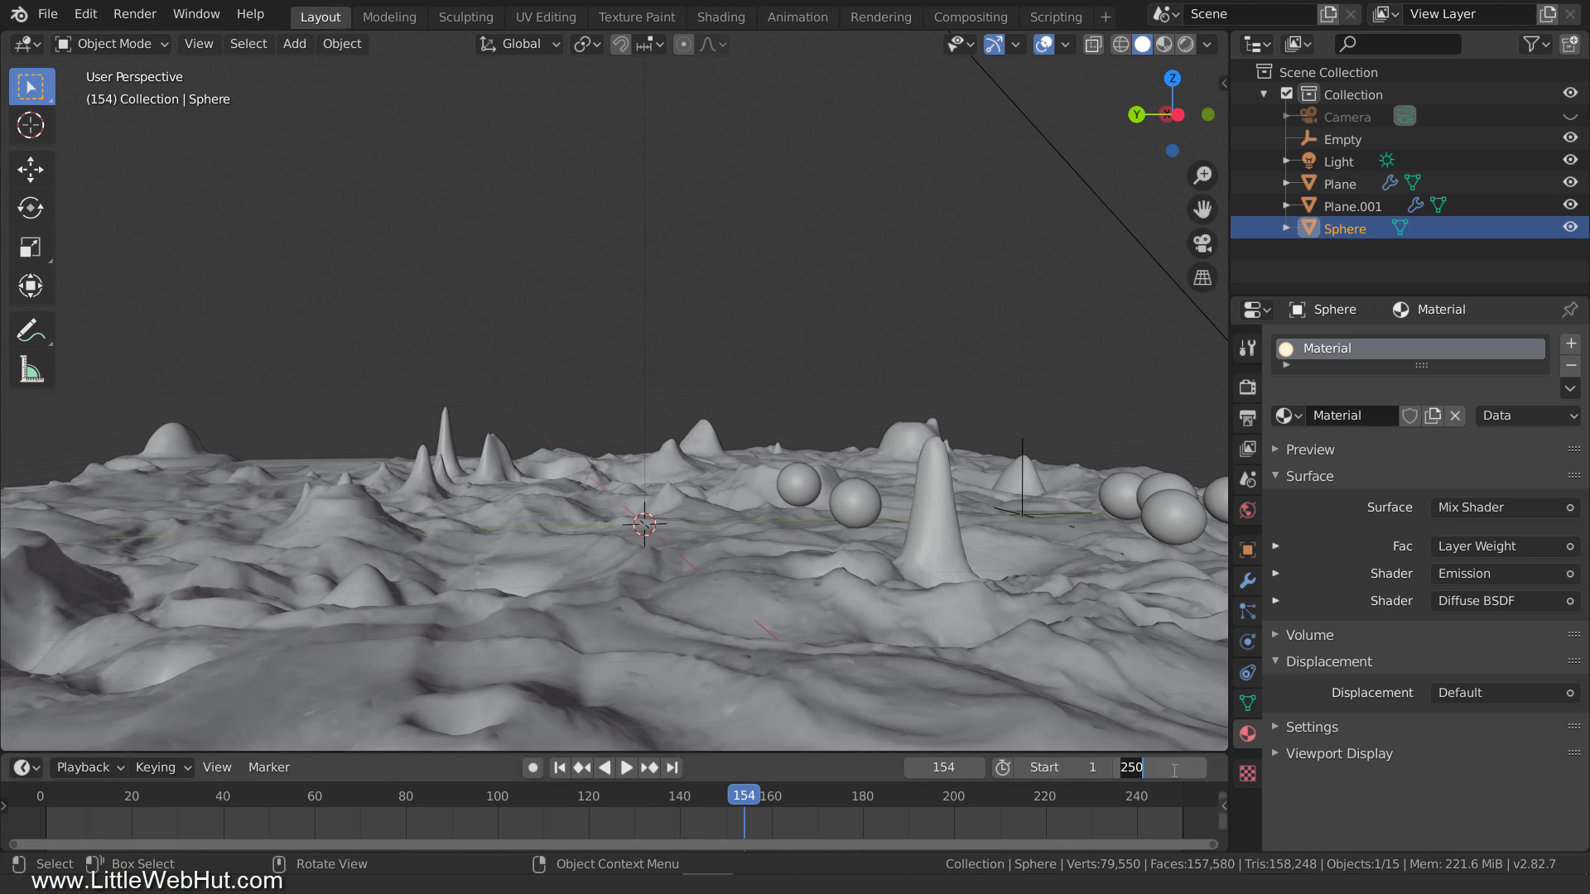
type("401")
key("Return")
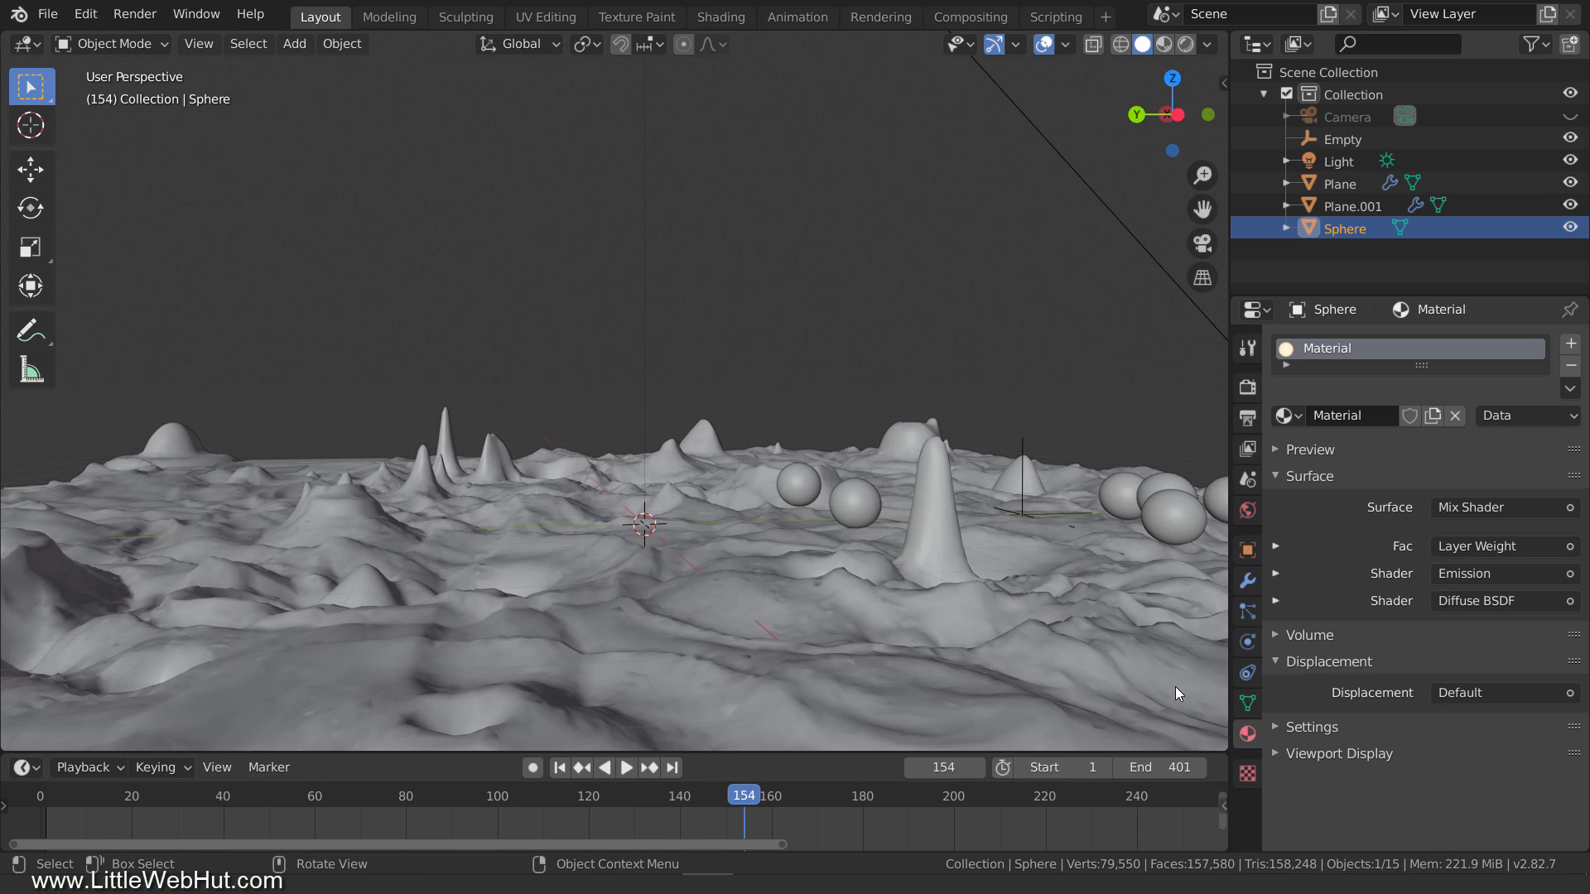
Bake the cache of the Plane.001 particle system, and reduce the animation's end frame to 400.
left_click(1186, 516)
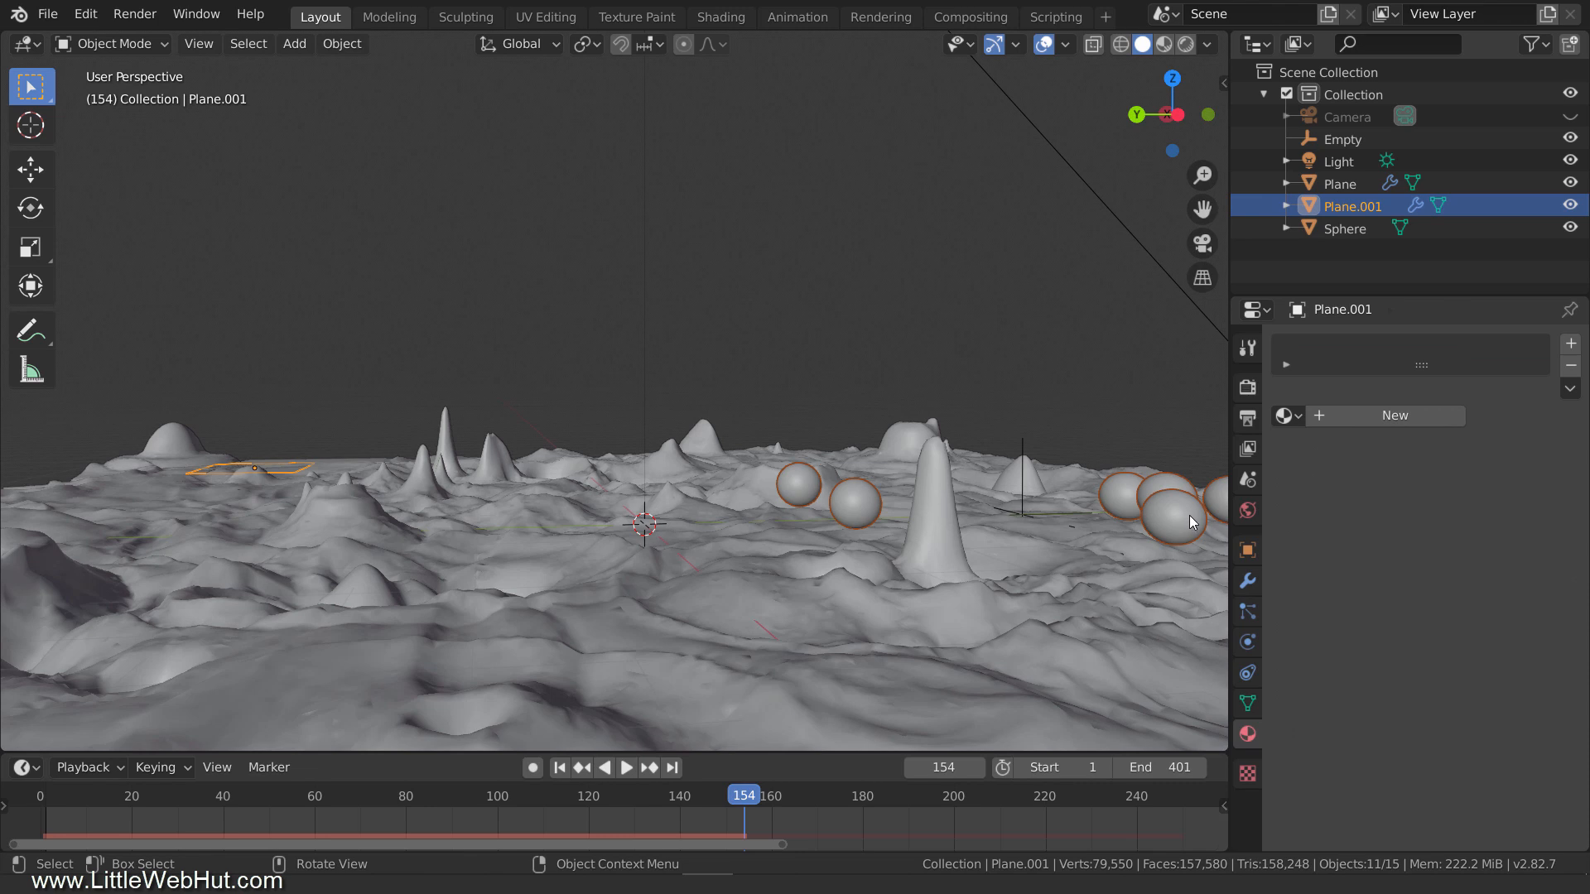
left_click(1248, 611)
scroll(1369, 635, "up", 15)
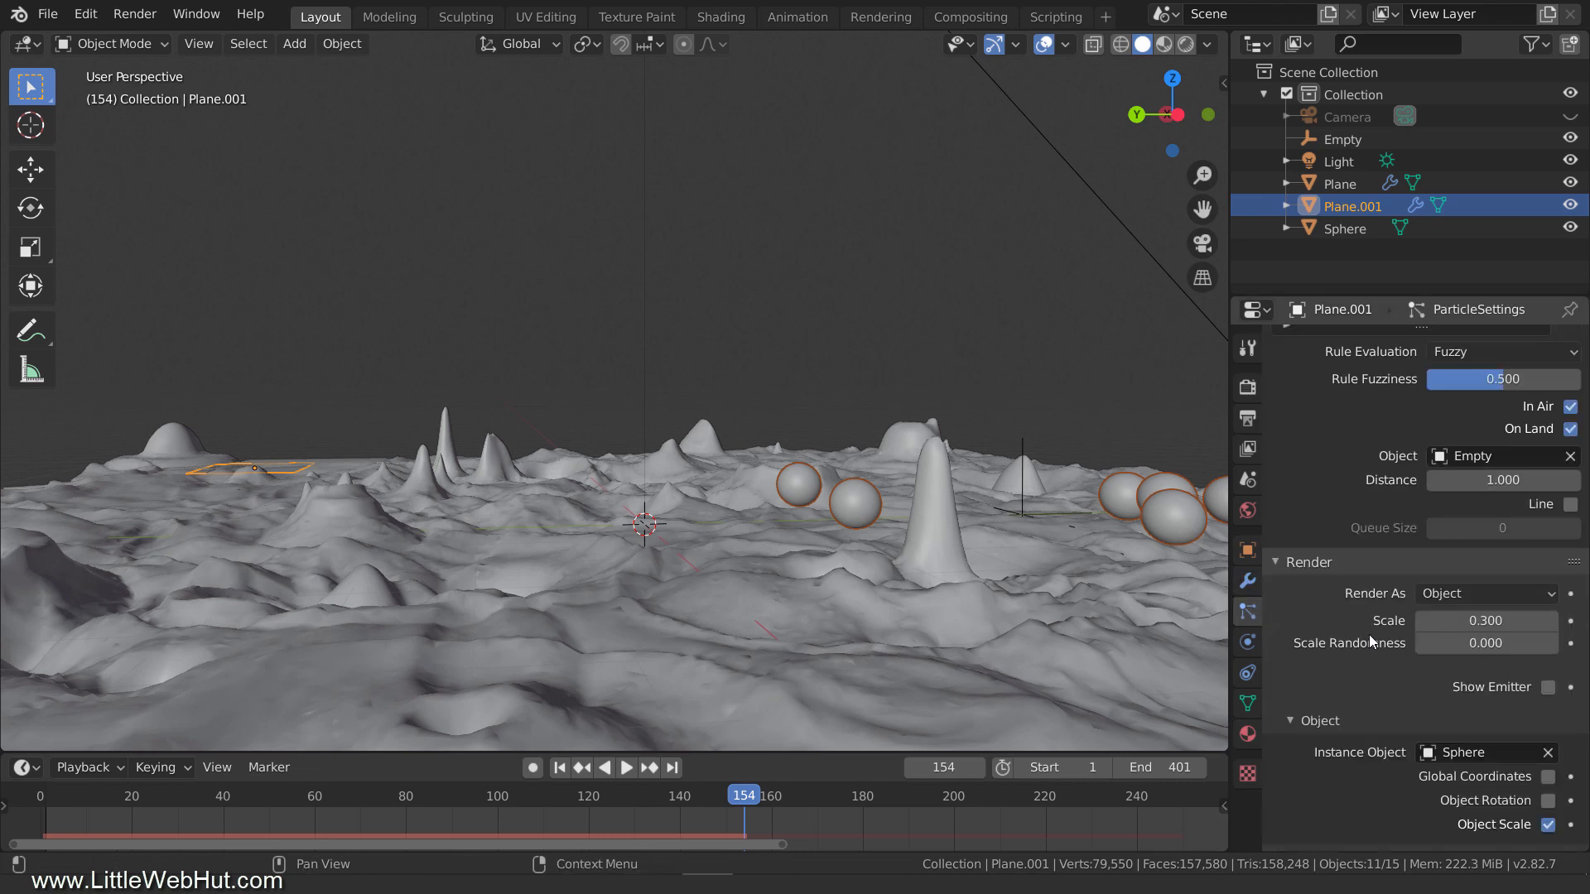
scroll(1371, 635, "up", 12)
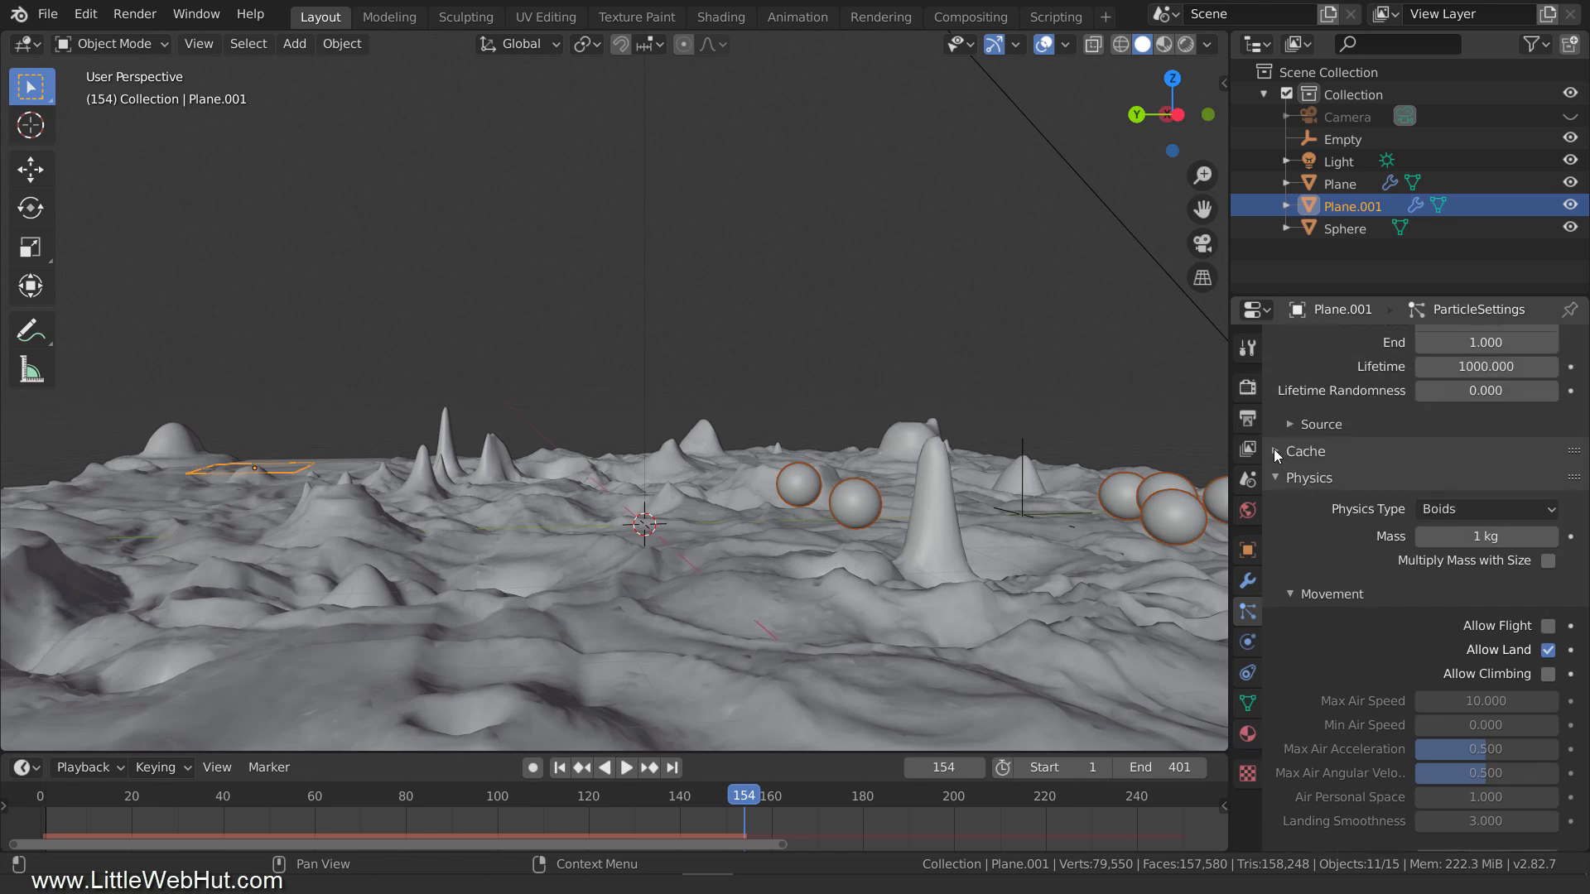
left_click(1277, 452)
left_click(1473, 687)
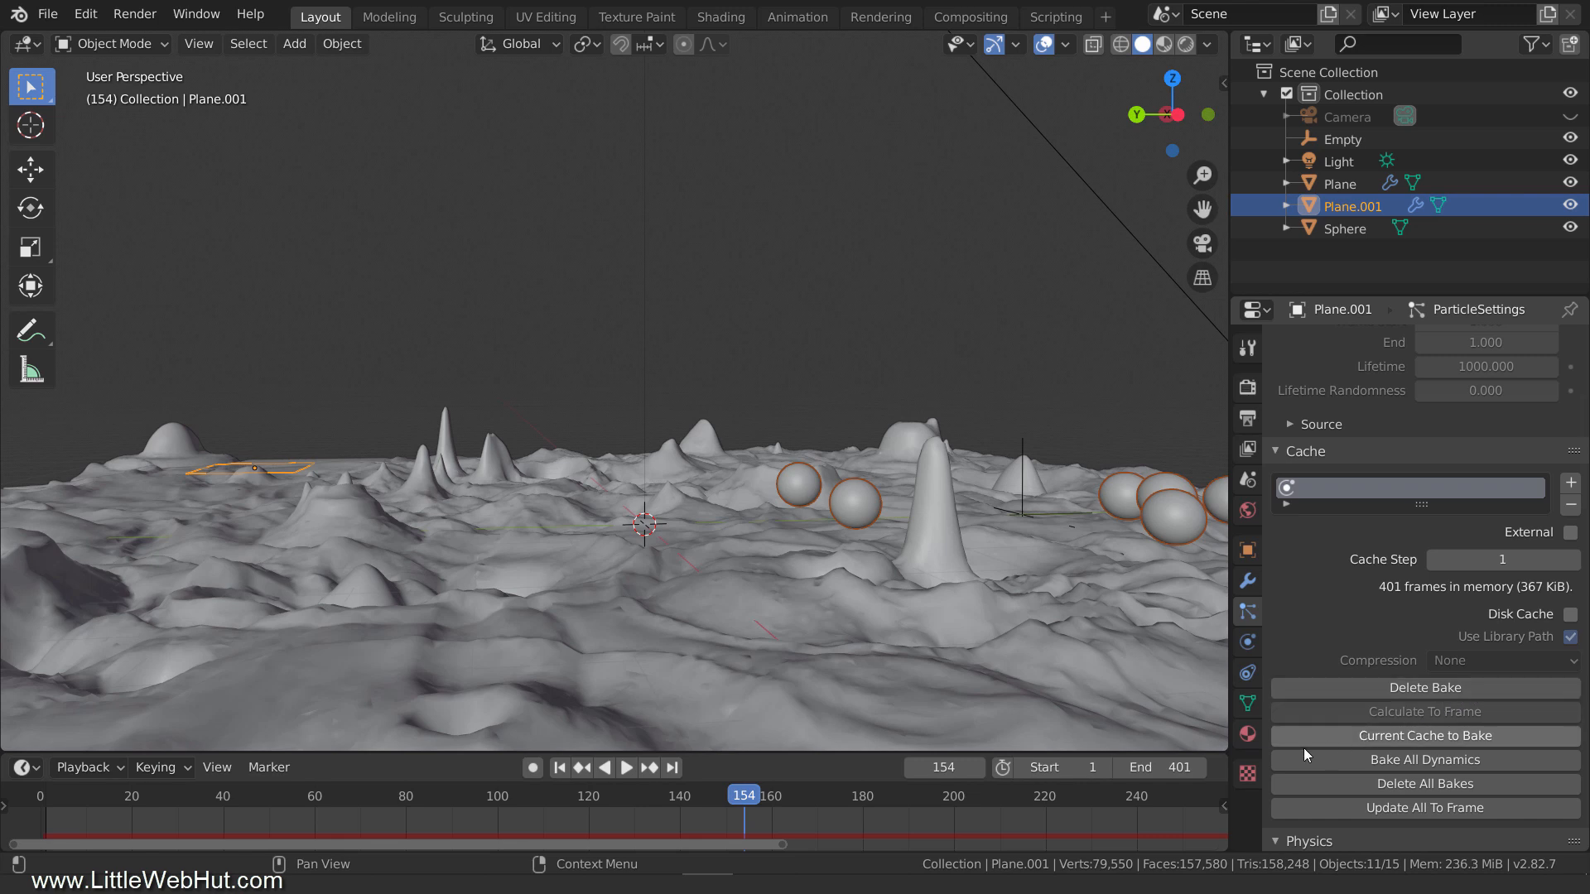
left_click(1120, 768)
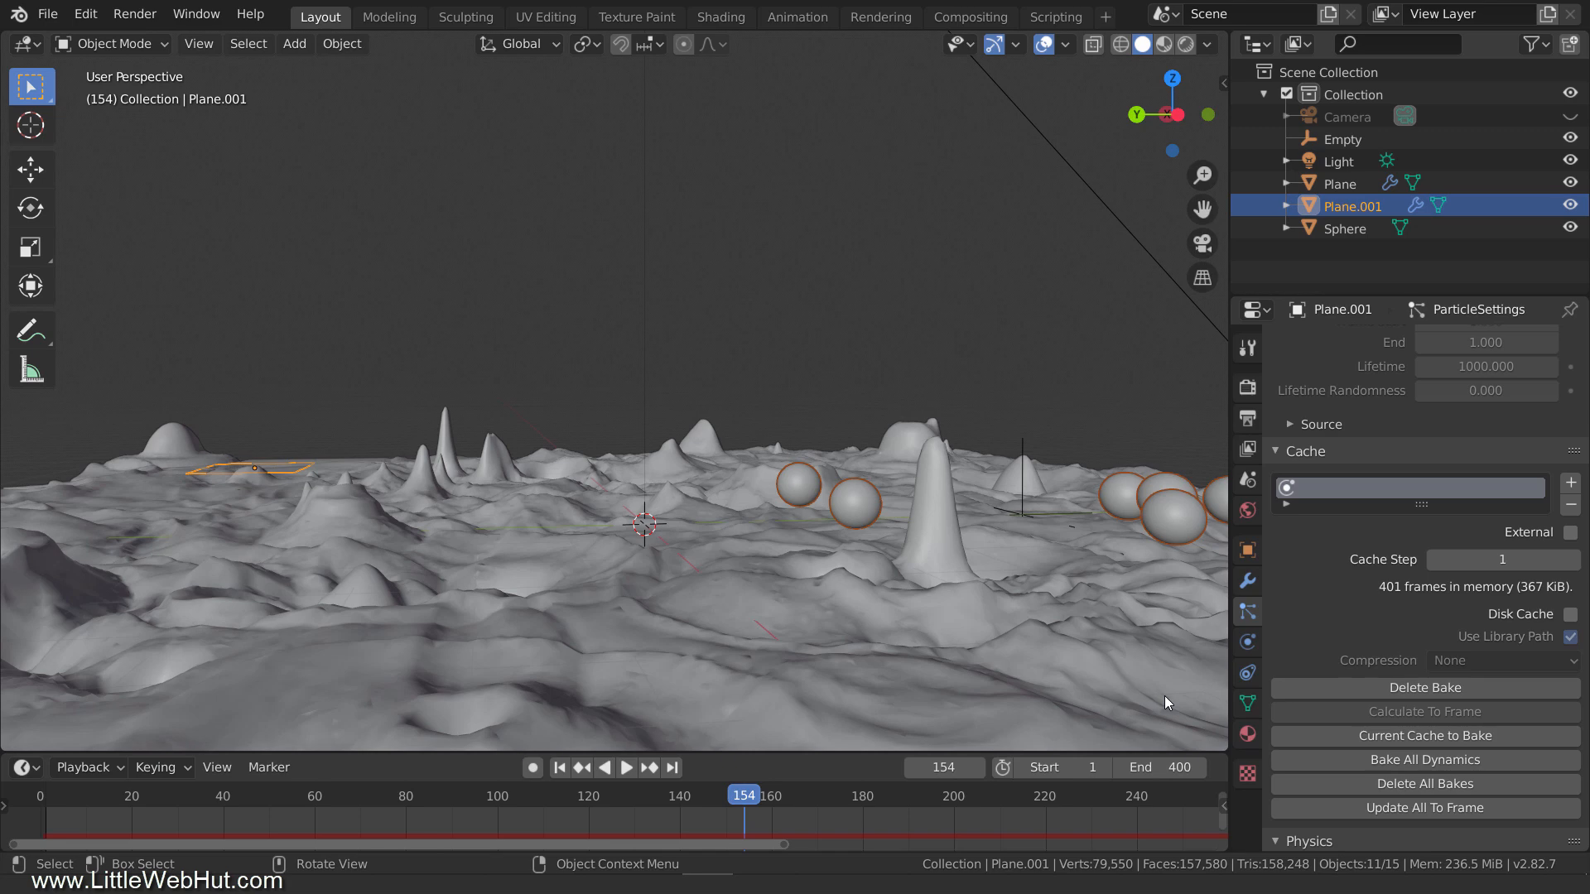
Set the strength of the sun light to 0.
left_click(1353, 165)
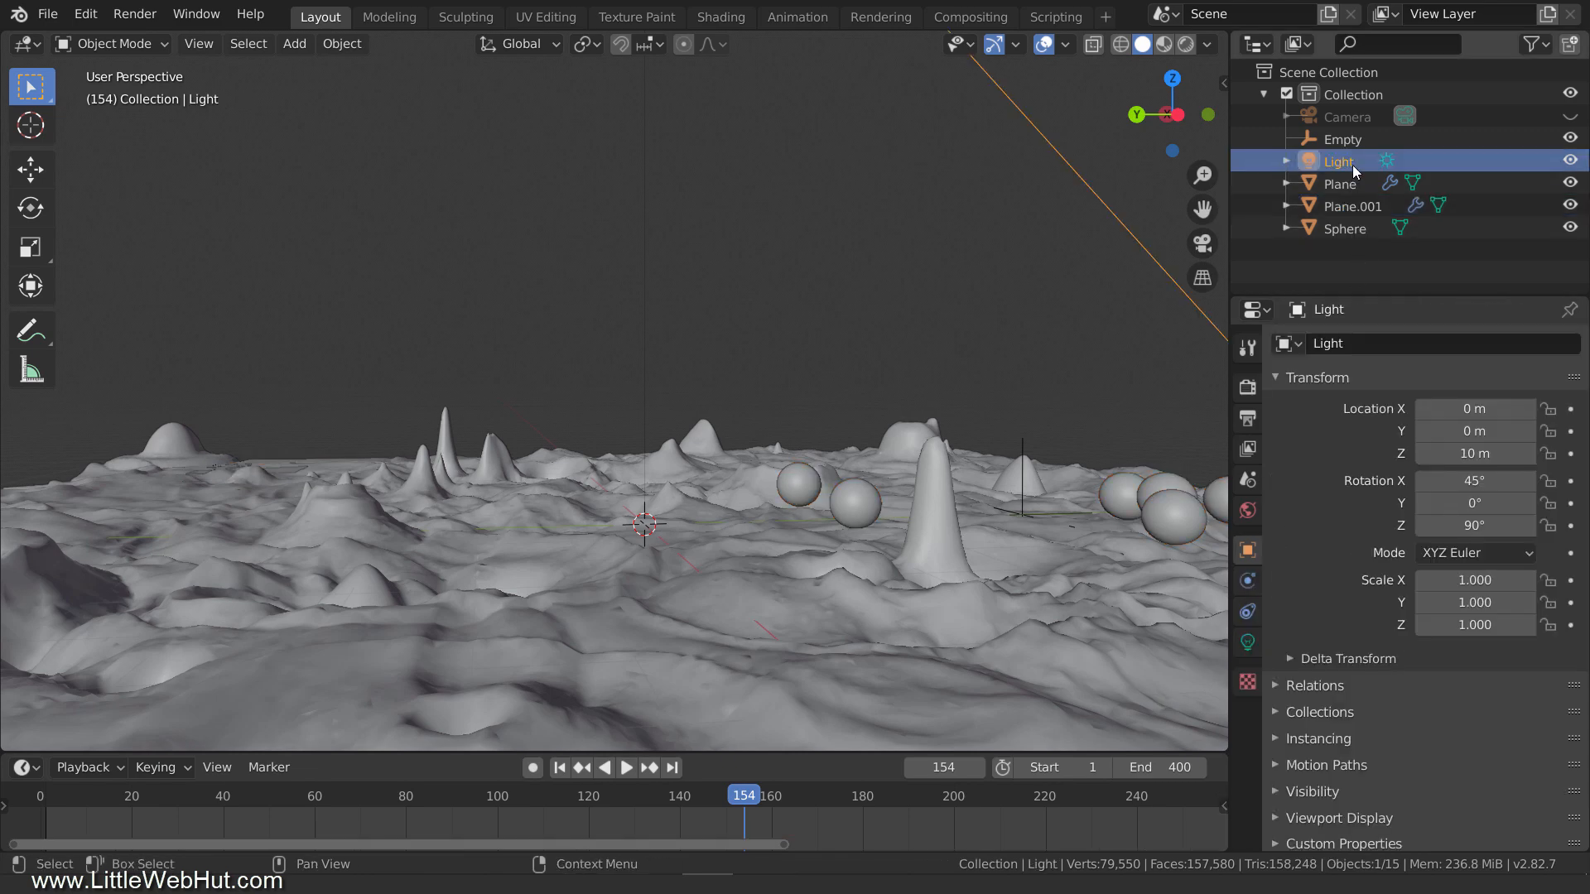
left_click(1250, 644)
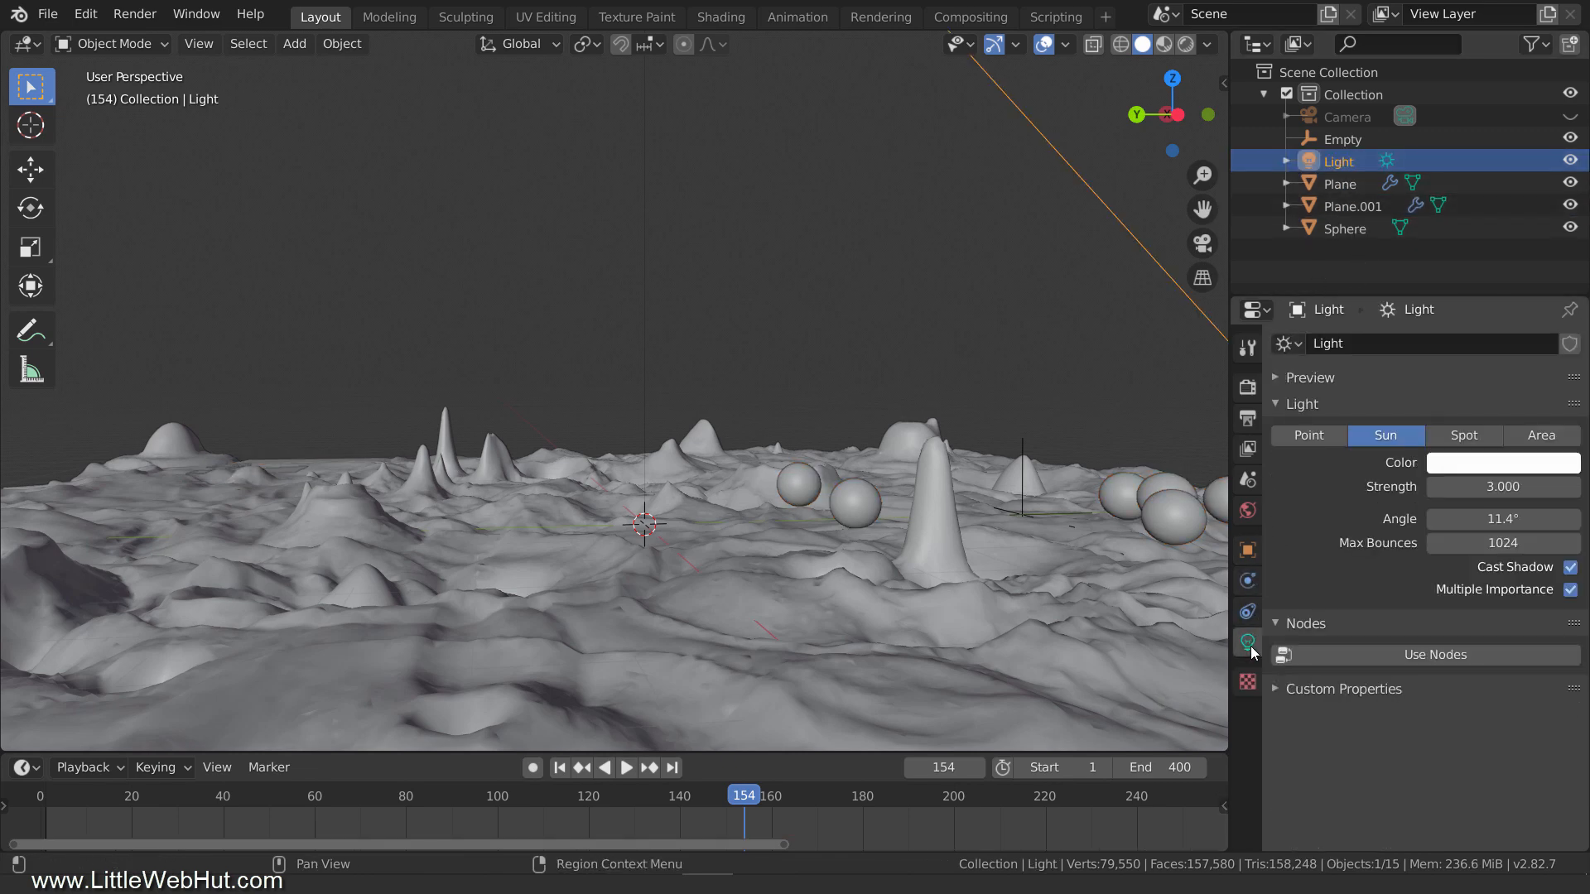
left_click(1495, 490)
type("0")
key("Return")
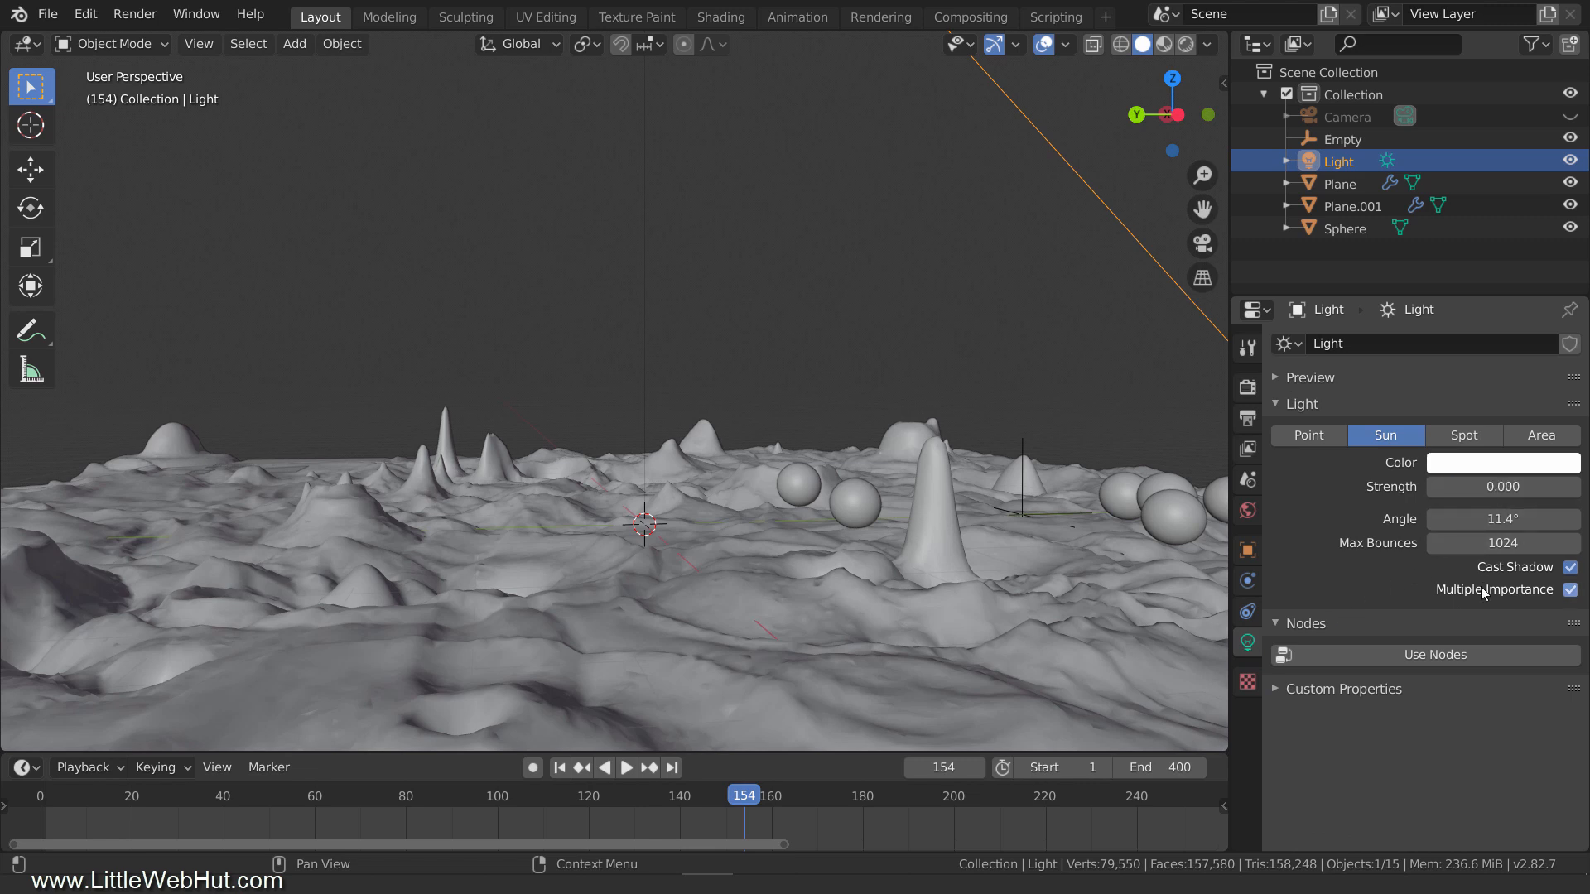